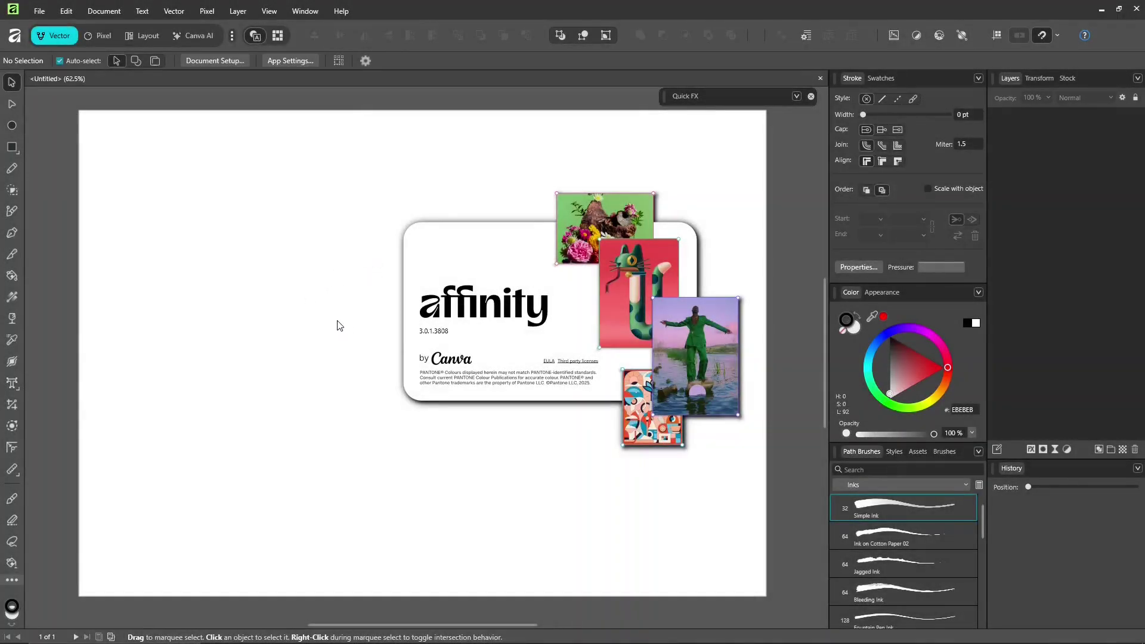
- Draw a large circle for the head, centre it on the page and fill it with light peach FFD6C8
{"action": "left_click", "coordinate": [466, 269]}
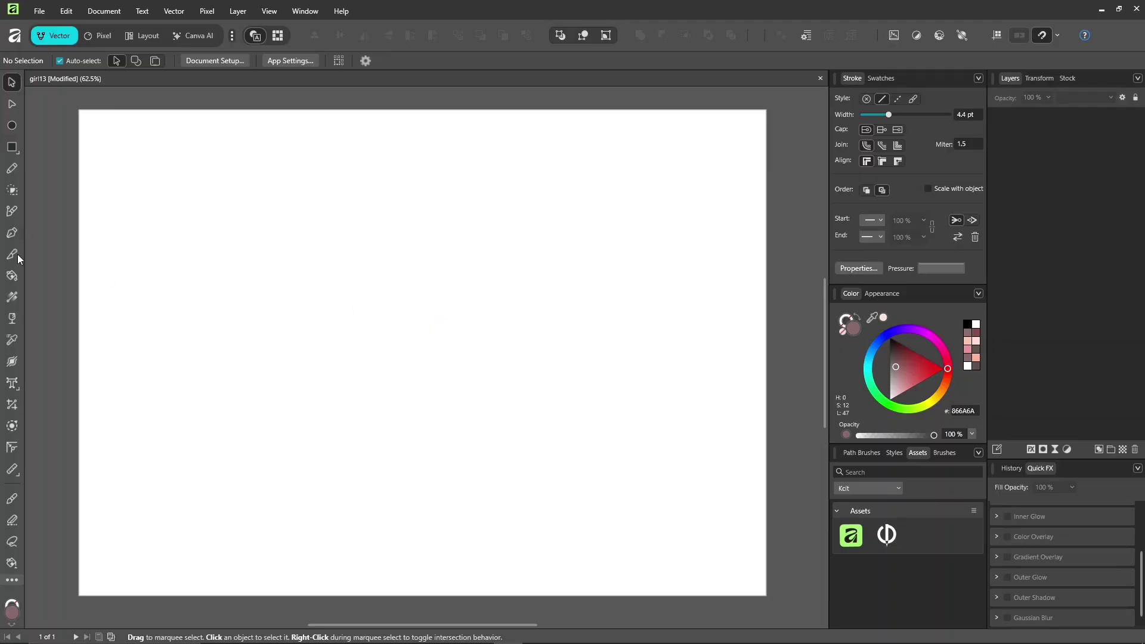
{"action": "left_click", "coordinate": [12, 126]}
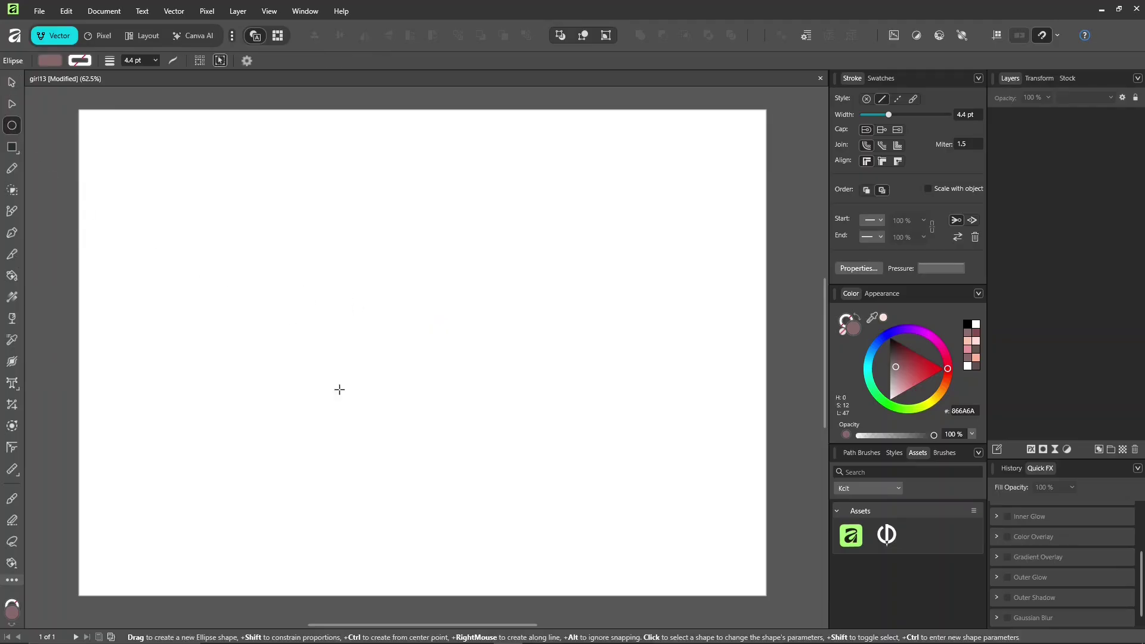
{"action": "left_click_drag", "start_coordinate": [308, 437], "coordinate": [559, 185]}
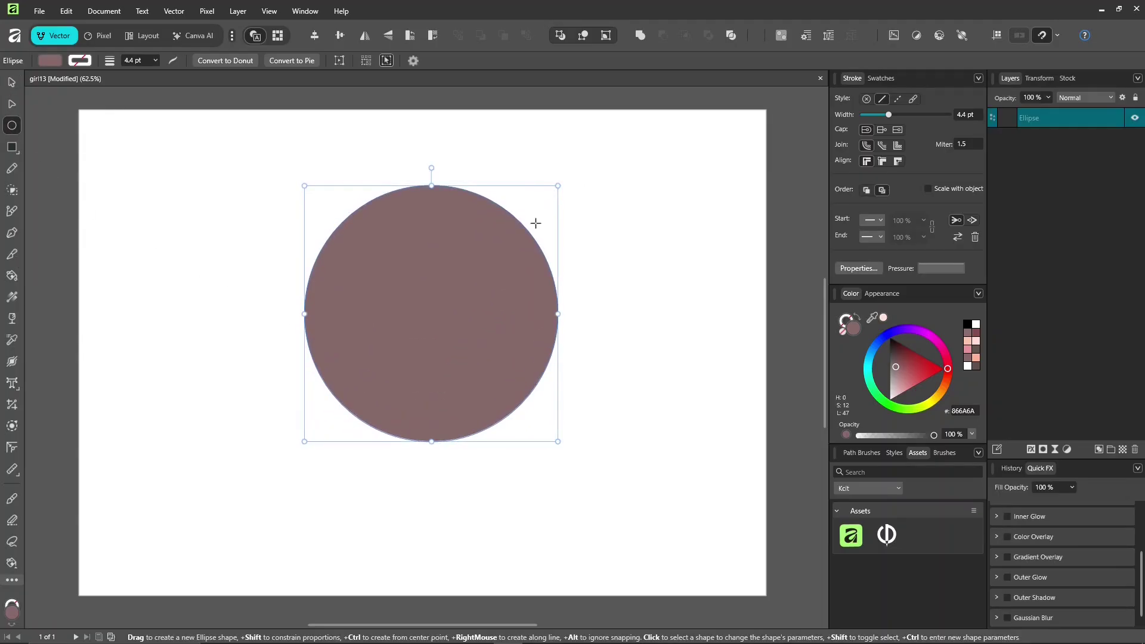
{"action": "key", "text": "v"}
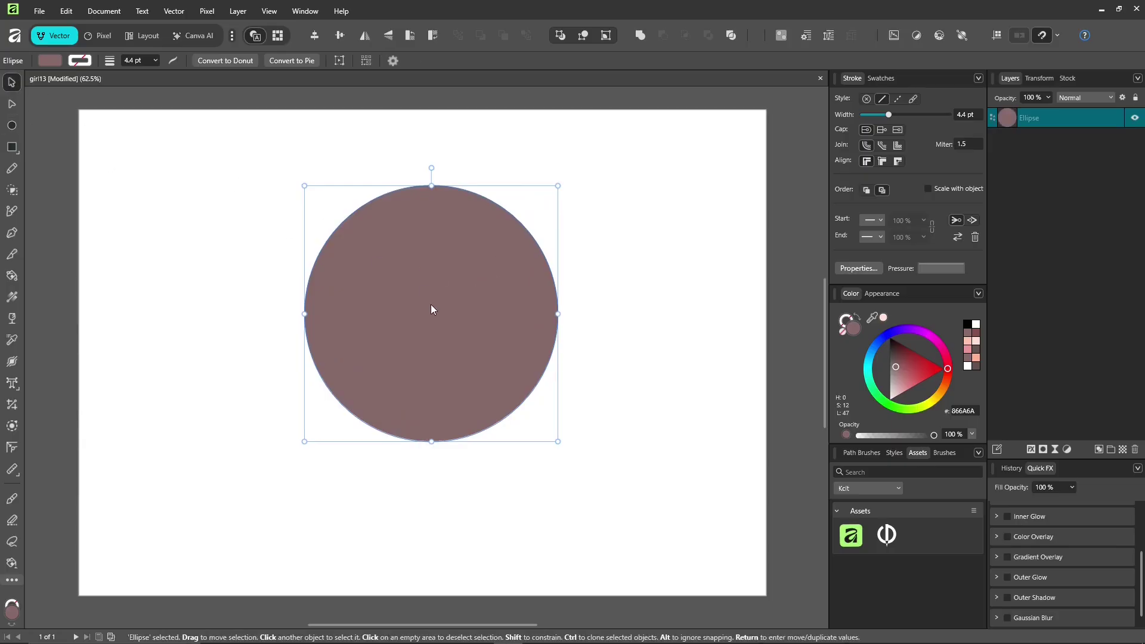
{"action": "mouse_move", "coordinate": [431, 317]}
{"action": "left_mouse_down"}
{"action": "mouse_move", "coordinate": [422, 339]}
{"action": "mouse_move", "coordinate": [421, 317]}
{"action": "left_mouse_up"}
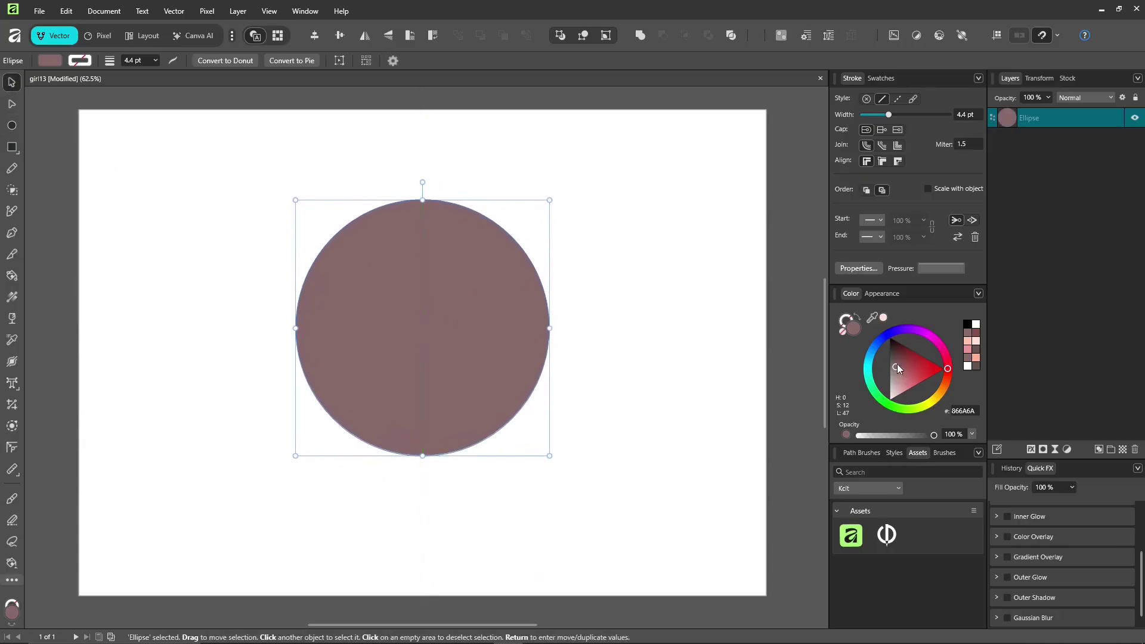
{"action": "left_click", "coordinate": [901, 394]}
{"action": "left_click_drag", "start_coordinate": [948, 371], "coordinate": [887, 410]}
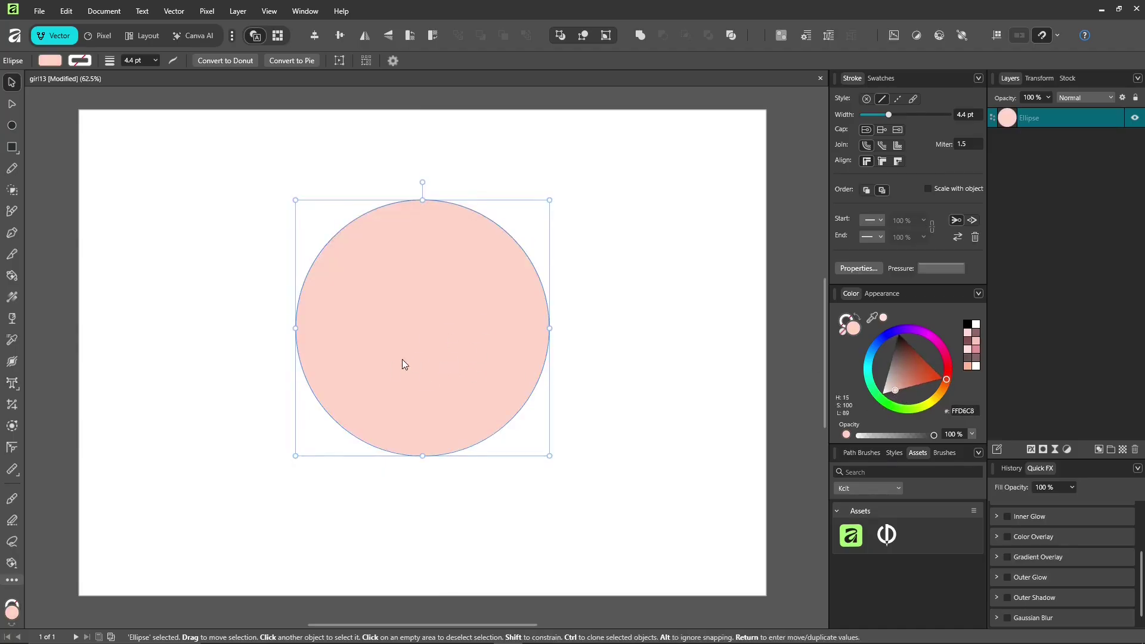
- Draw a small white ellipse for the eye on the left half of the face
{"action": "left_click", "coordinate": [12, 125]}
{"action": "left_click_drag", "start_coordinate": [350, 329], "coordinate": [389, 372]}
{"action": "left_click", "coordinate": [882, 393]}
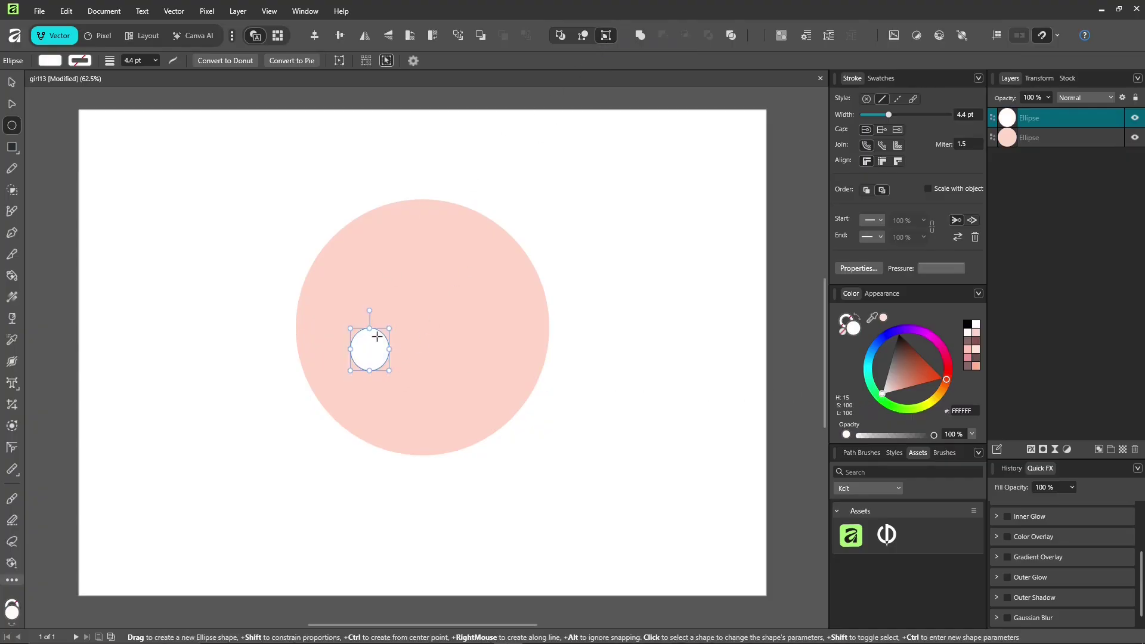
- Add a grey-brown 776666 pupil ellipse nested inside the white eye and enlarge it against the eye's right edge
{"action": "left_click_drag", "start_coordinate": [377, 338], "coordinate": [389, 371]}
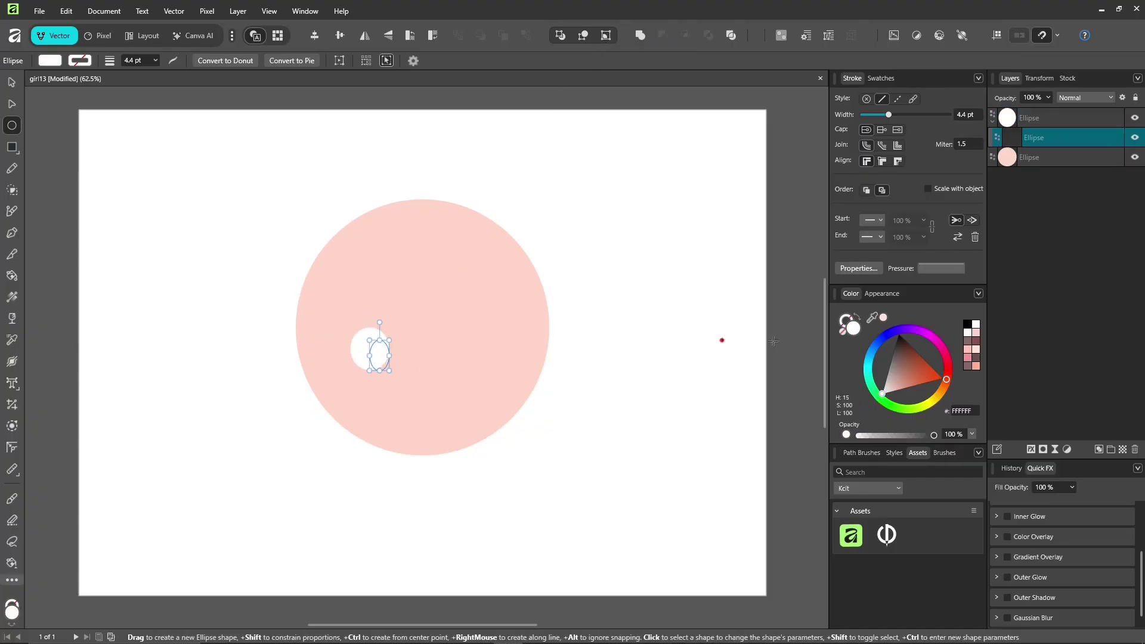
{"action": "left_click", "coordinate": [967, 341]}
{"action": "left_click", "coordinate": [893, 362]}
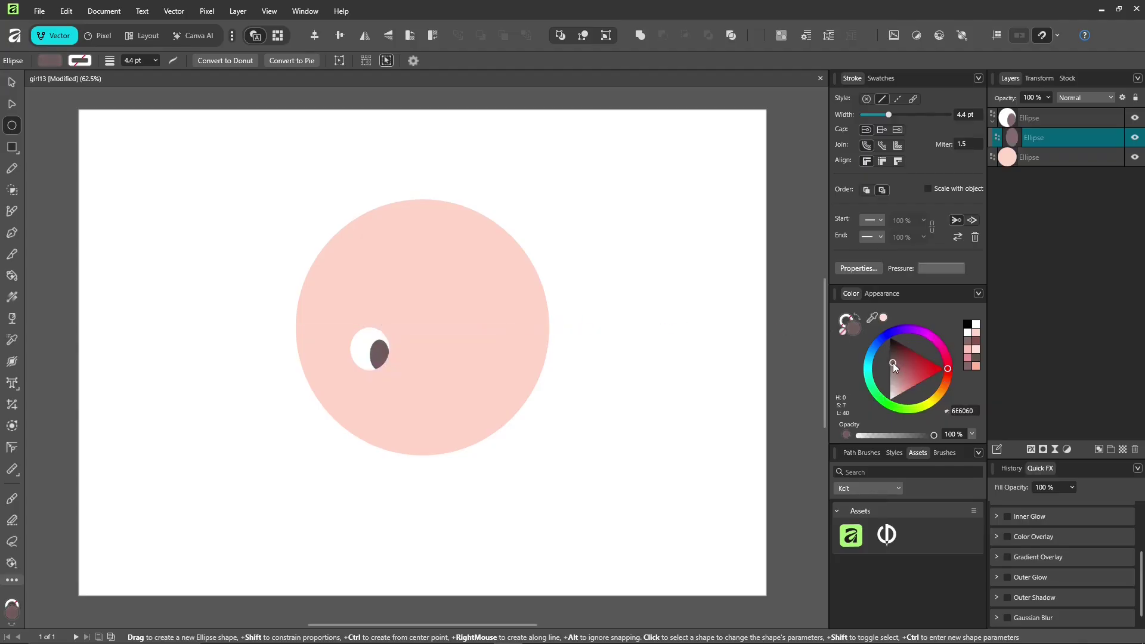
{"action": "left_click_drag", "start_coordinate": [894, 364], "coordinate": [893, 365]}
{"action": "left_click", "coordinate": [13, 86]}
{"action": "left_click_drag", "start_coordinate": [382, 357], "coordinate": [363, 347]}
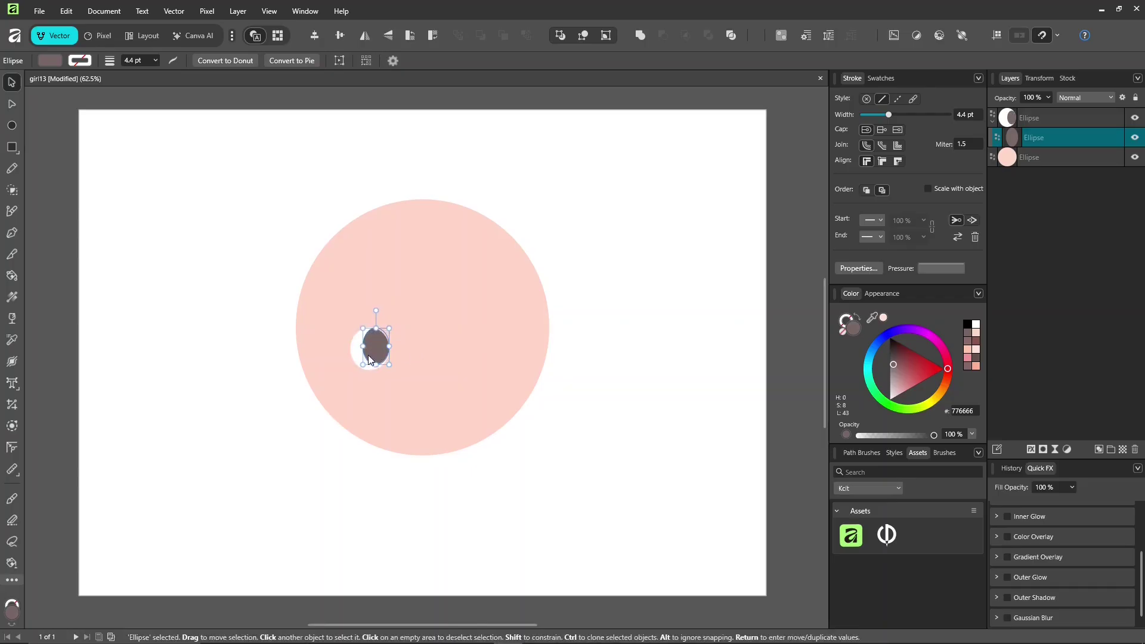
{"action": "left_click", "coordinate": [619, 343]}
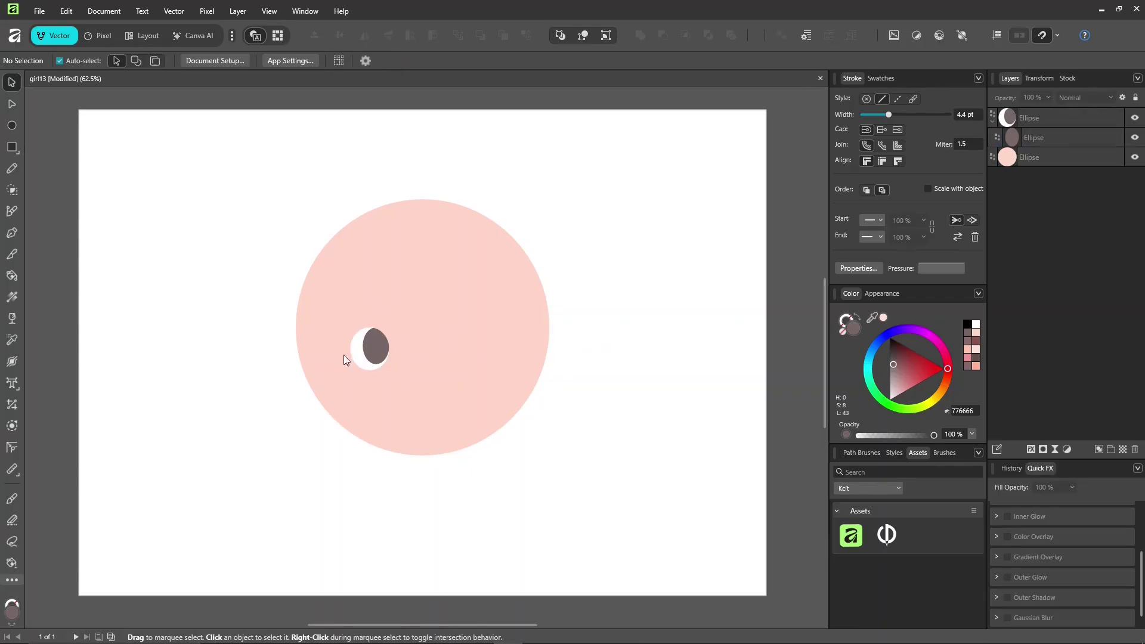
- Duplicate the eye with its pupil onto the right half of the face and flip the copy horizontally
{"action": "left_click", "coordinate": [375, 352]}
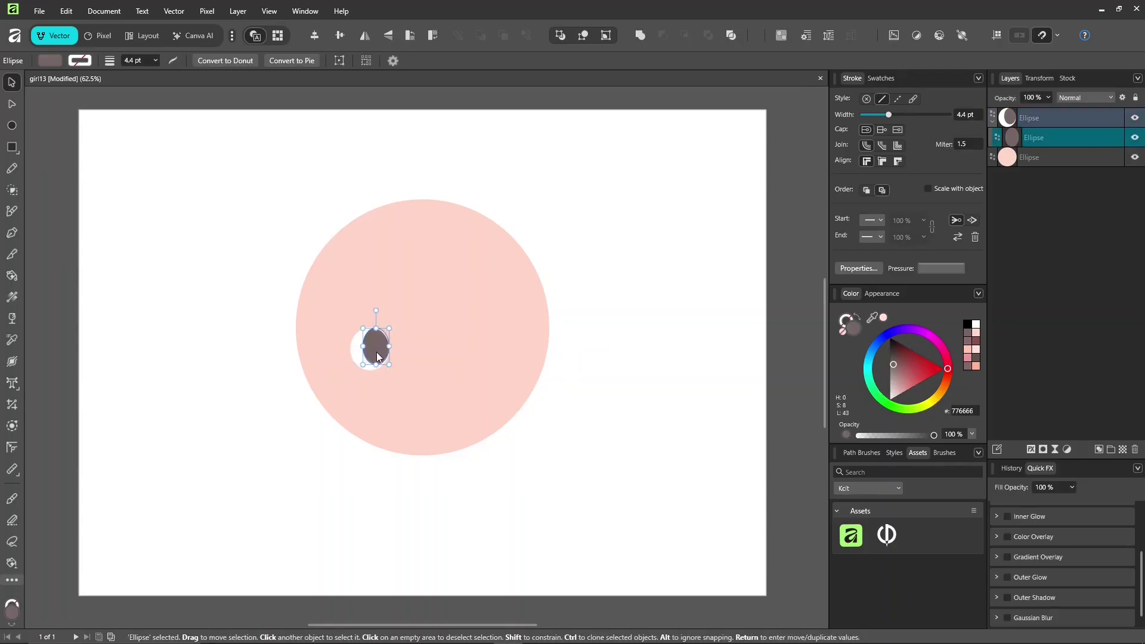
{"action": "left_click", "coordinate": [355, 353]}
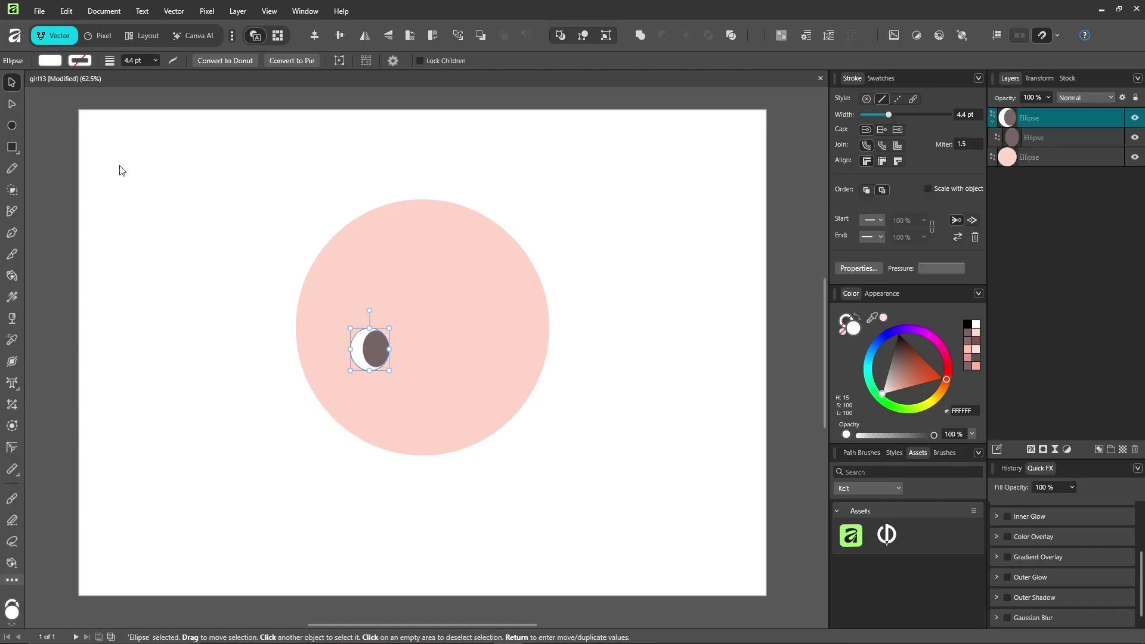
{"action": "left_click_drag", "start_coordinate": [371, 356], "coordinate": [464, 352]}
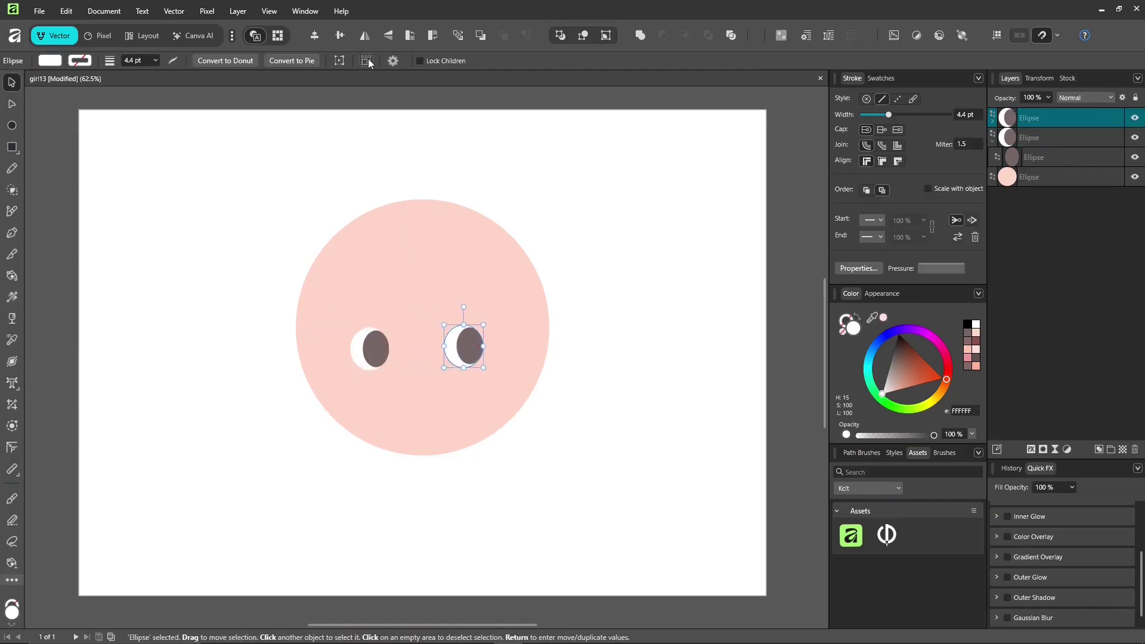
{"action": "left_click", "coordinate": [365, 35]}
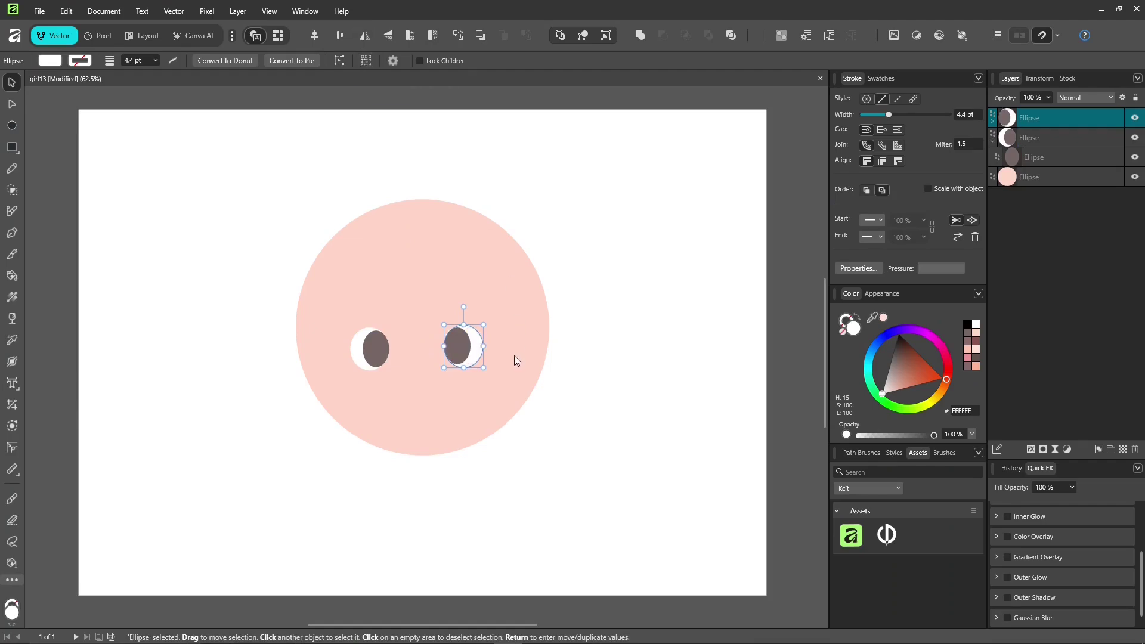
{"action": "left_click_drag", "start_coordinate": [465, 350], "coordinate": [474, 349]}
- Draw a small nose ellipse filled with pink FFB0B0 and centre it between and just below the eyes
{"action": "left_click", "coordinate": [12, 125]}
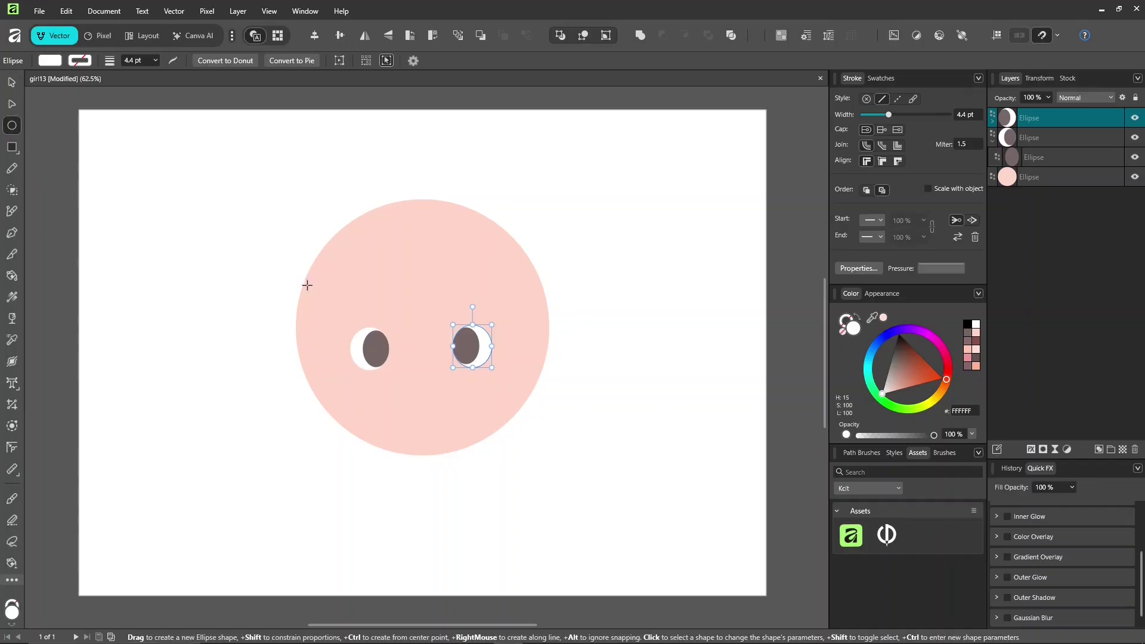
{"action": "left_click_drag", "start_coordinate": [415, 382], "coordinate": [436, 367]}
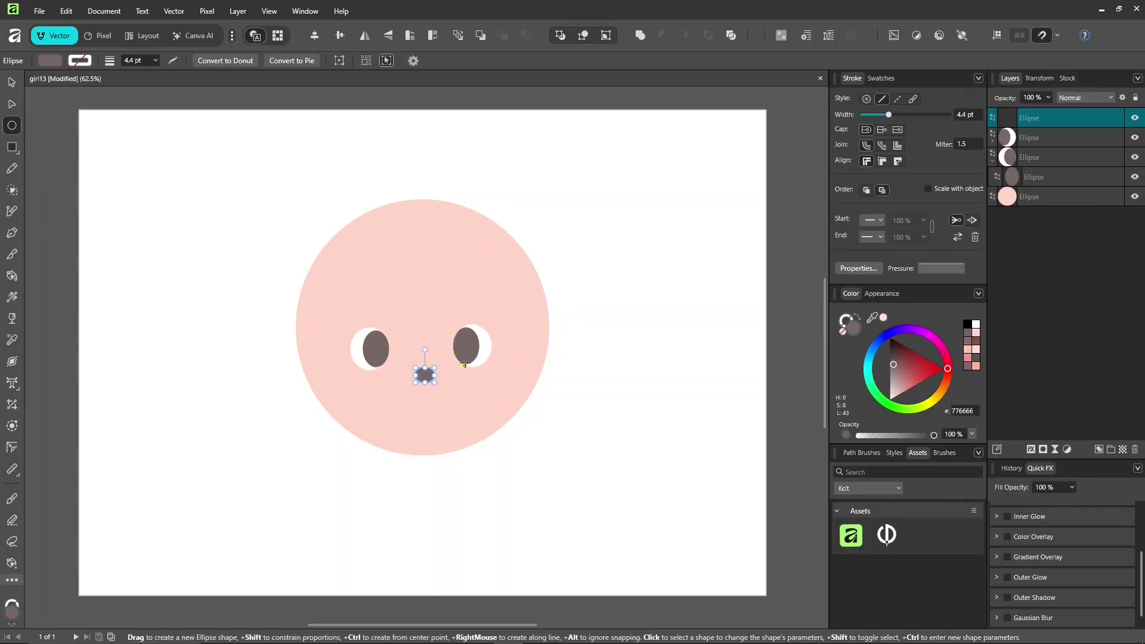
{"action": "left_click", "coordinate": [907, 391]}
{"action": "key", "text": "v"}
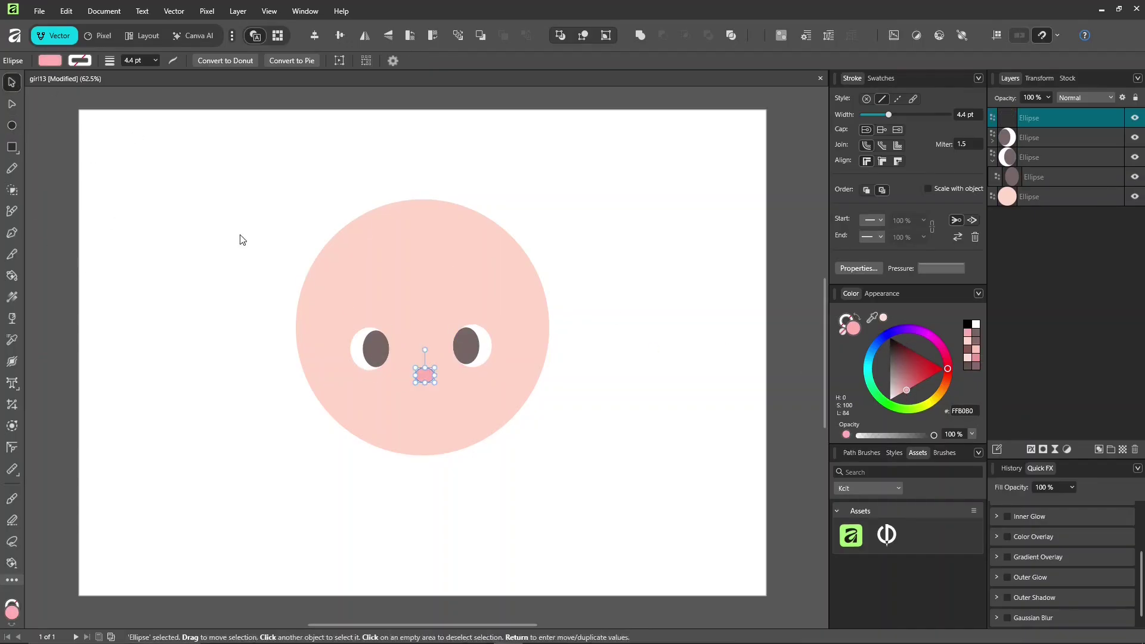
{"action": "left_click_drag", "start_coordinate": [421, 378], "coordinate": [419, 371]}
- Draw two round pink FFB0B0 cheeks, one below the outer side of each eye
{"action": "left_click", "coordinate": [11, 125]}
{"action": "left_click_drag", "start_coordinate": [472, 408], "coordinate": [357, 397]}
{"action": "key", "text": "v"}
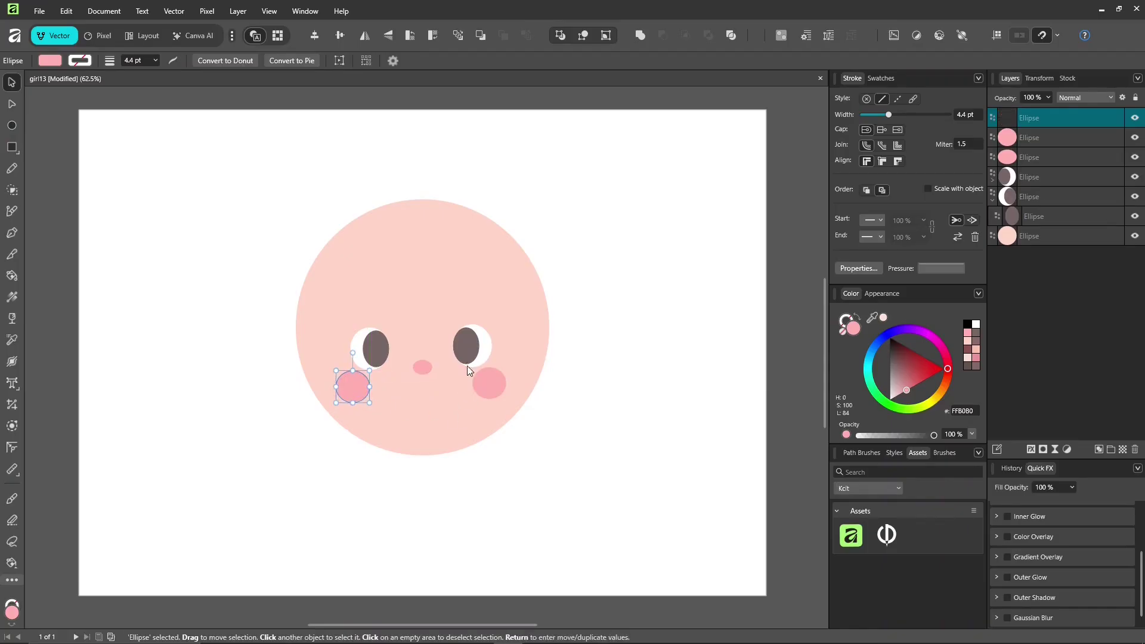
{"action": "scroll", "coordinate": [431, 361], "scroll_direction": "up", "scroll_amount": 3}
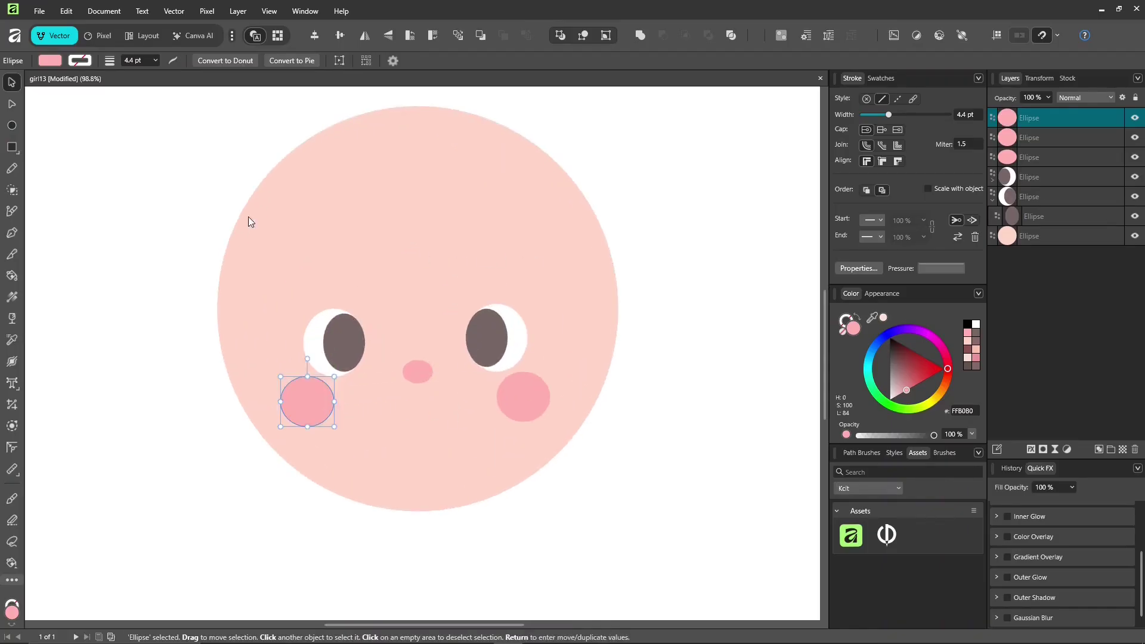
{"action": "left_click", "coordinate": [70, 191]}
- Draw curved lash lines over the tops of both eyes with the Pencil in the pupil colour 776666, 5.6 pt wide
{"action": "left_click", "coordinate": [12, 169]}
{"action": "left_click", "coordinate": [856, 319]}
{"action": "mouse_move", "coordinate": [871, 318]}
{"action": "left_mouse_down"}
{"action": "mouse_move", "coordinate": [486, 336]}
{"action": "mouse_move", "coordinate": [502, 343]}
{"action": "mouse_move", "coordinate": [486, 306]}
{"action": "mouse_move", "coordinate": [518, 312]}
{"action": "mouse_move", "coordinate": [530, 345]}
{"action": "left_mouse_up"}
{"action": "left_click_drag", "start_coordinate": [863, 119], "coordinate": [892, 124]}
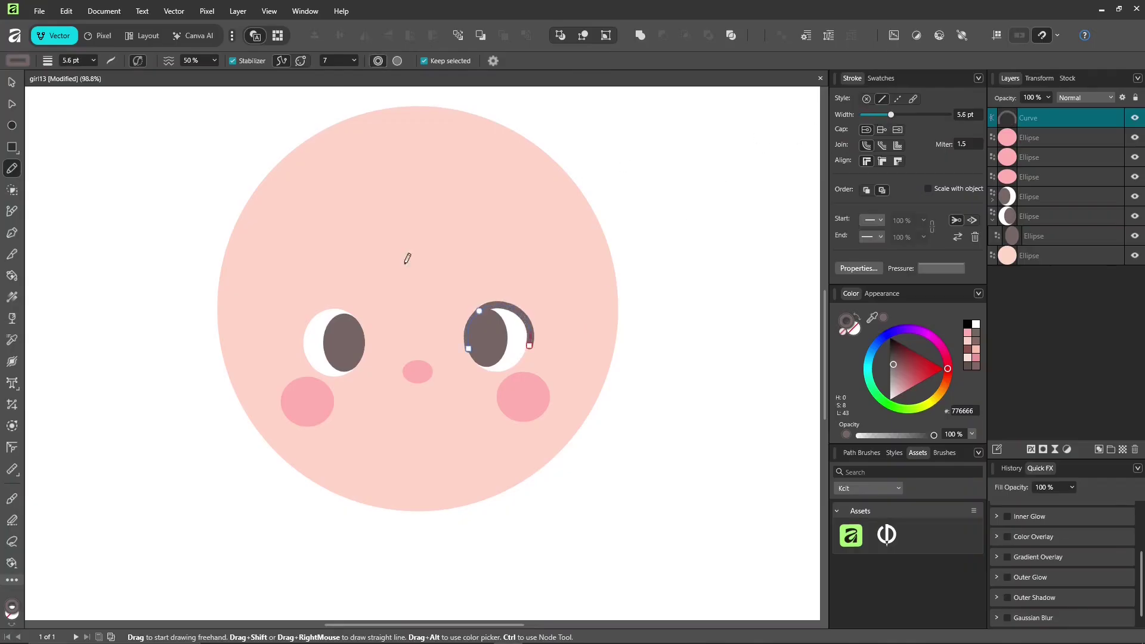
{"action": "mouse_move", "coordinate": [306, 356]}
{"action": "left_mouse_down"}
{"action": "mouse_move", "coordinate": [305, 325]}
{"action": "mouse_move", "coordinate": [324, 309]}
{"action": "mouse_move", "coordinate": [343, 308]}
{"action": "mouse_move", "coordinate": [363, 335]}
{"action": "mouse_move", "coordinate": [302, 343]}
{"action": "left_mouse_up"}
{"action": "left_click", "coordinate": [306, 355], "text": "ctrl"}
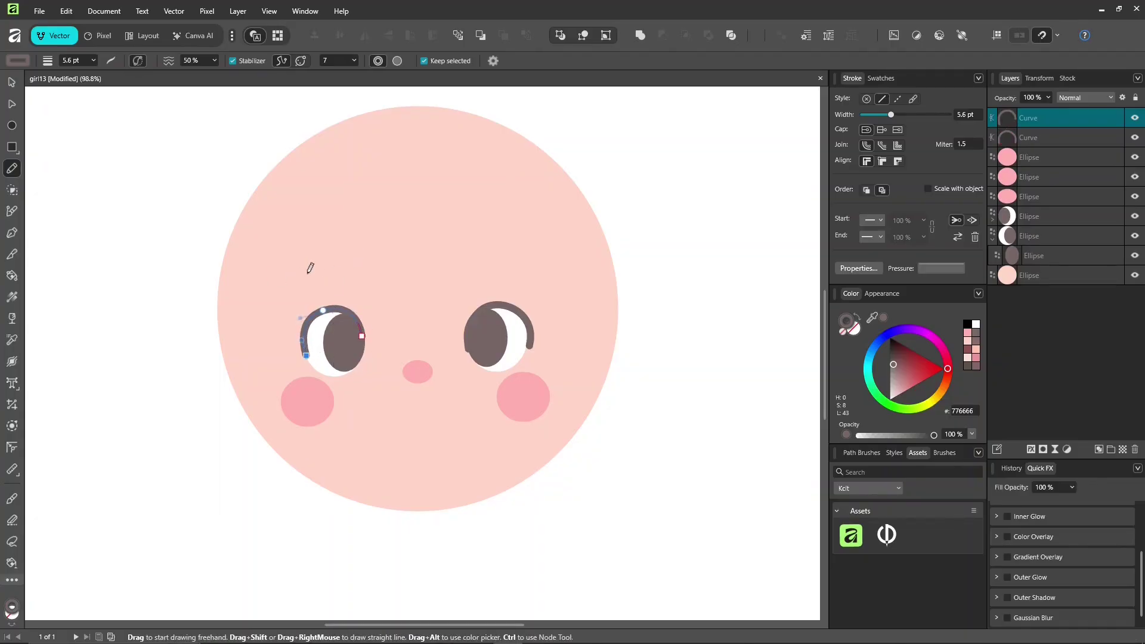
- Draw two short curved eyebrows above the eyes and a smile below the nose, colouring the smile pink EE9191
{"action": "left_click_drag", "start_coordinate": [300, 284], "coordinate": [338, 270]}
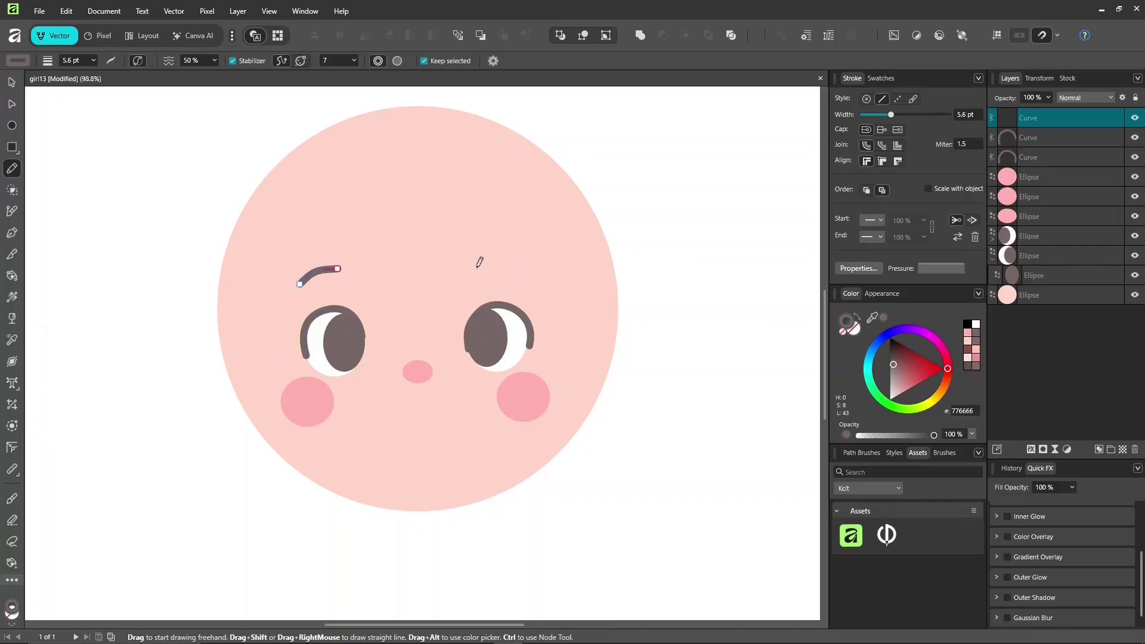
{"action": "left_click_drag", "start_coordinate": [475, 266], "coordinate": [512, 270]}
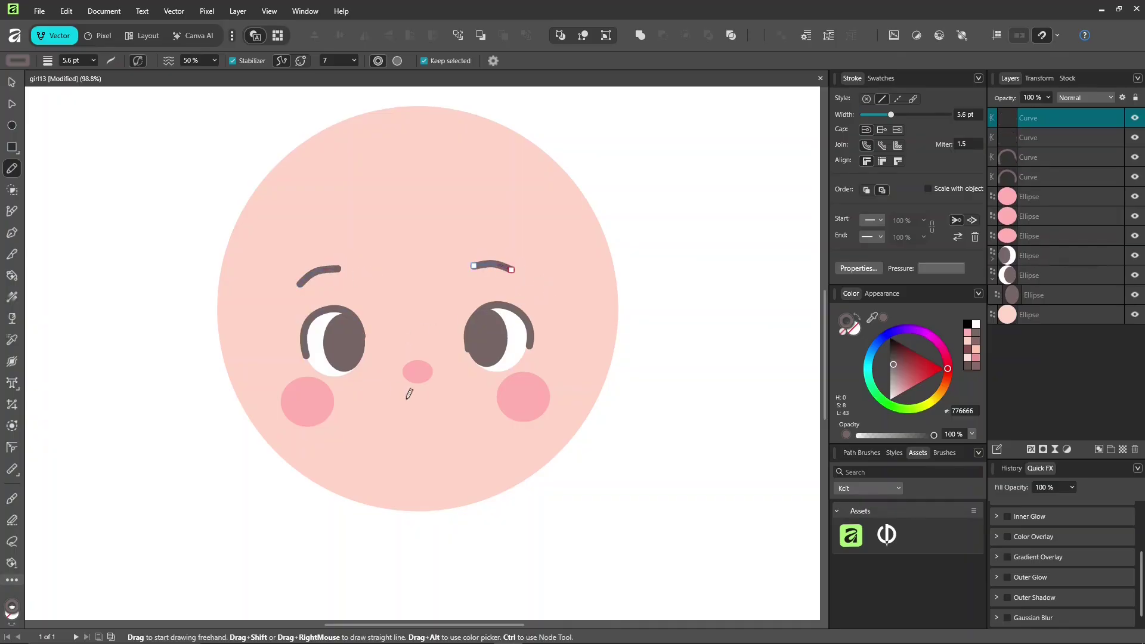
{"action": "mouse_move", "coordinate": [382, 405]}
{"action": "left_mouse_down"}
{"action": "mouse_move", "coordinate": [417, 420]}
{"action": "mouse_move", "coordinate": [454, 407]}
{"action": "mouse_move", "coordinate": [433, 423]}
{"action": "mouse_move", "coordinate": [385, 408]}
{"action": "left_mouse_up"}
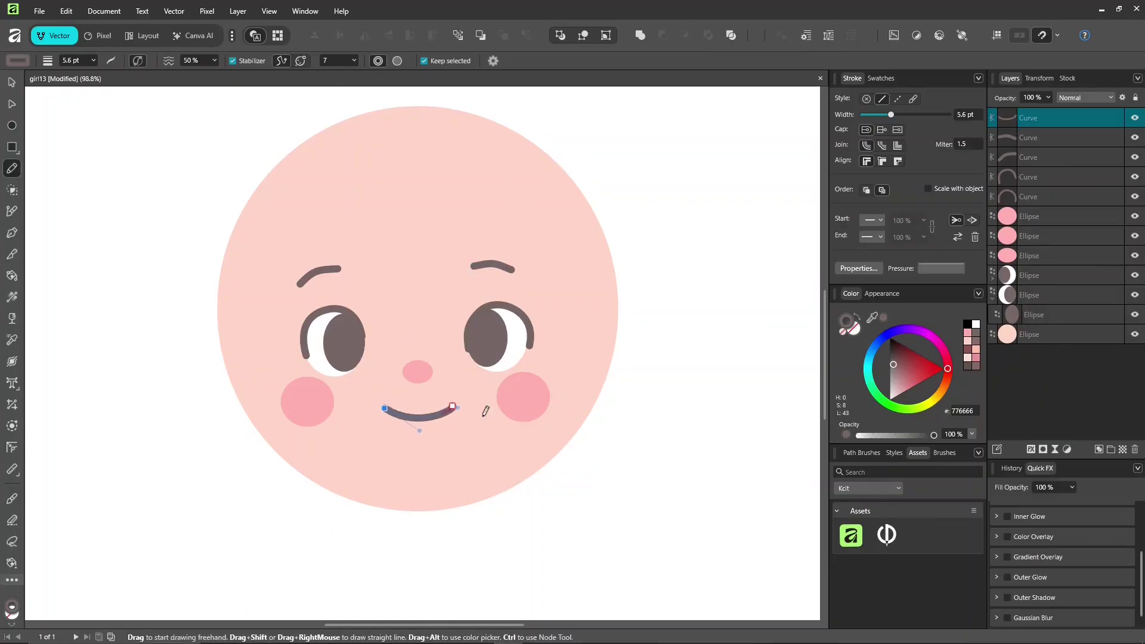
{"action": "left_click_drag", "start_coordinate": [896, 370], "coordinate": [909, 385]}
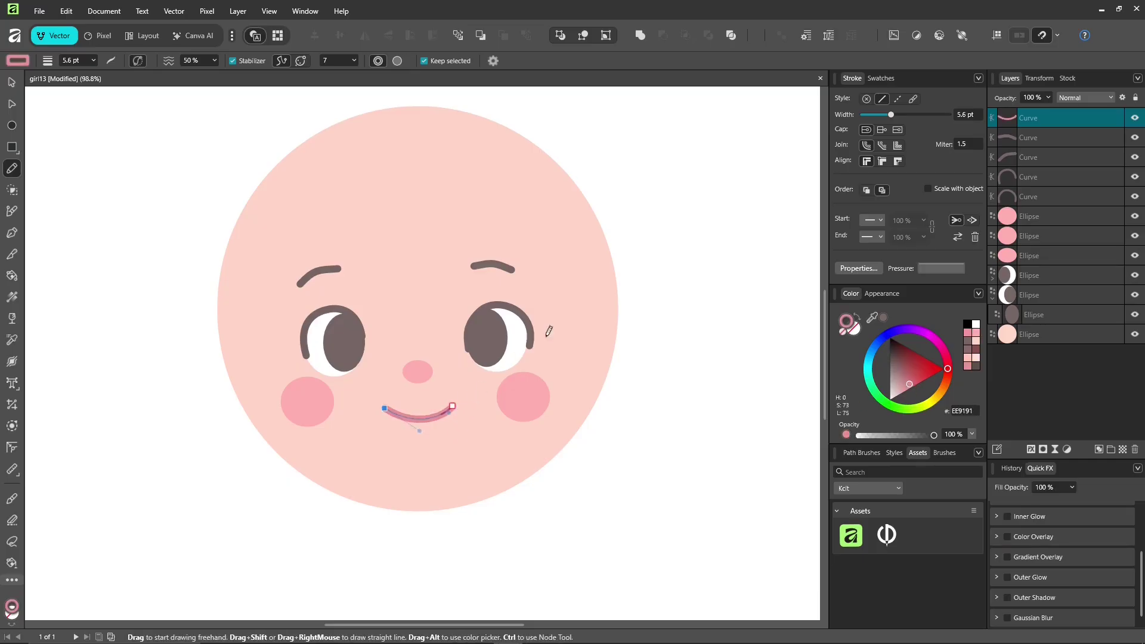
- Add a small white highlight circle inside the right eye, near the top of its pupil
{"action": "left_click", "coordinate": [494, 343], "text": "ctrl"}
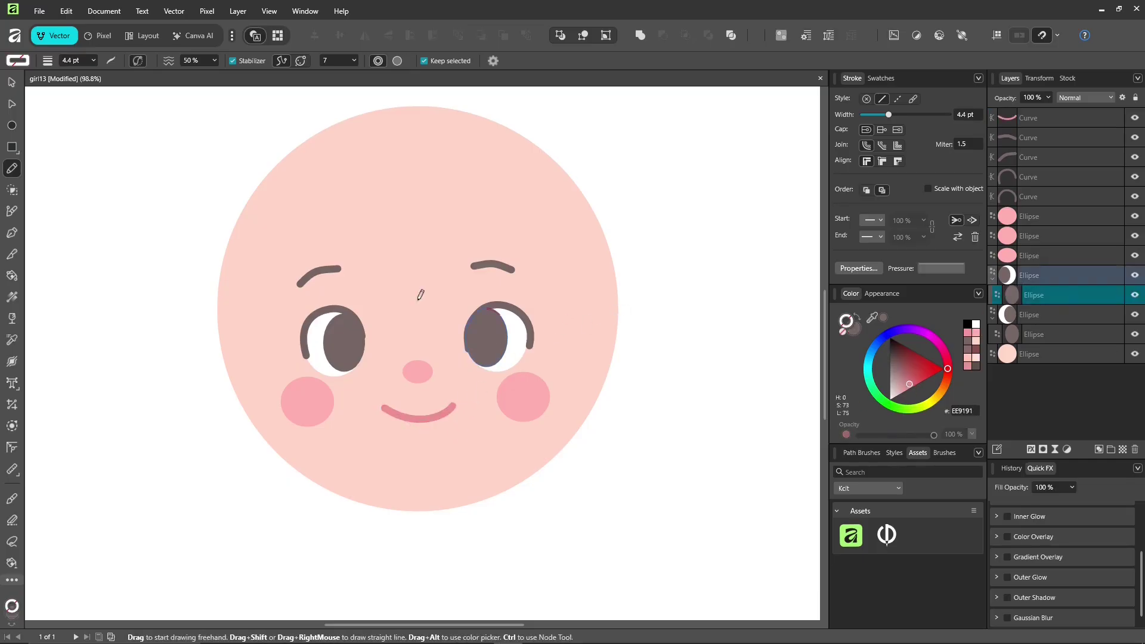
{"action": "left_click", "coordinate": [12, 126]}
{"action": "left_click_drag", "start_coordinate": [484, 319], "coordinate": [496, 323]}
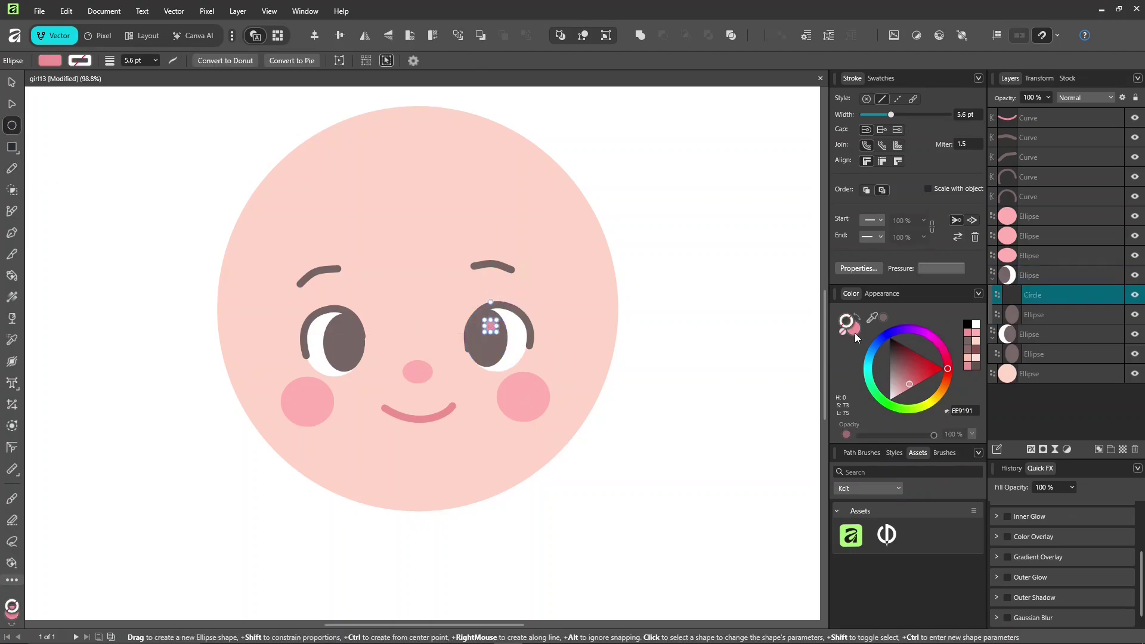
{"action": "left_click", "coordinate": [976, 325]}
{"action": "key", "text": "v"}
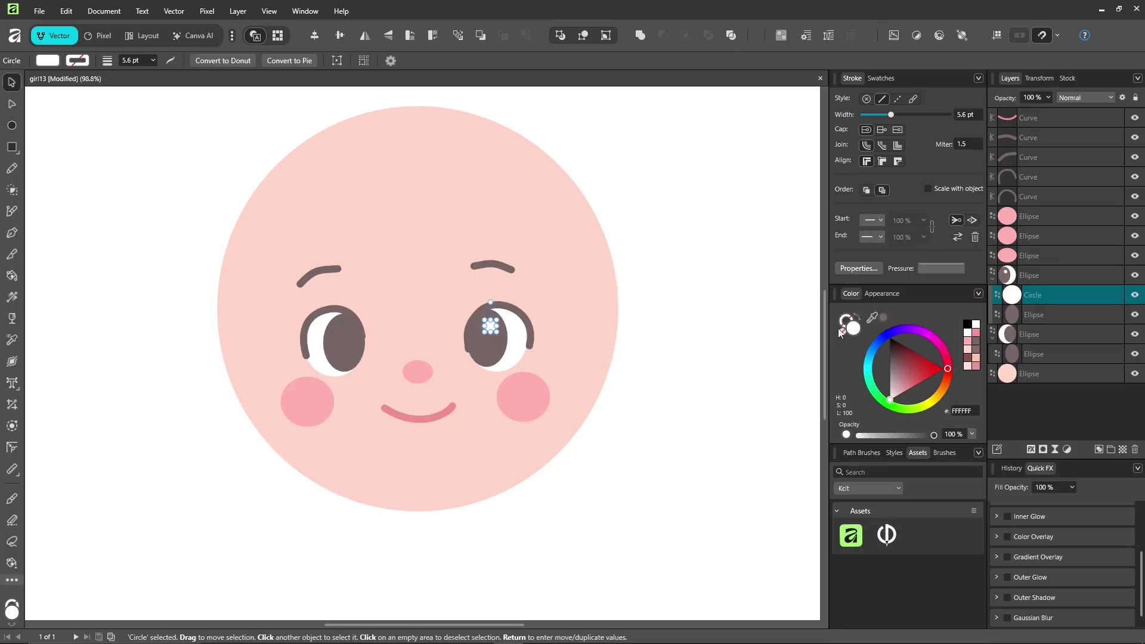
- Add a matching small white highlight circle inside the left eye, near the top of its pupil
{"action": "left_click", "coordinate": [1027, 355]}
{"action": "key", "text": "m"}
{"action": "left_click_drag", "start_coordinate": [348, 321], "coordinate": [364, 323]}
{"action": "key", "text": "v"}
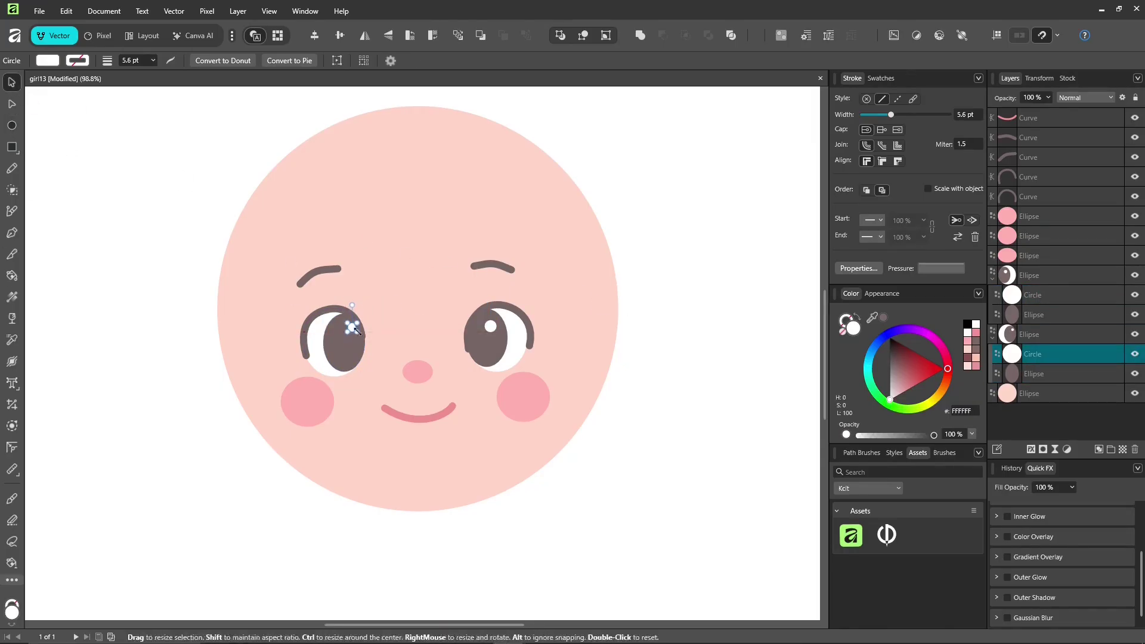
{"action": "left_click", "coordinate": [655, 325]}
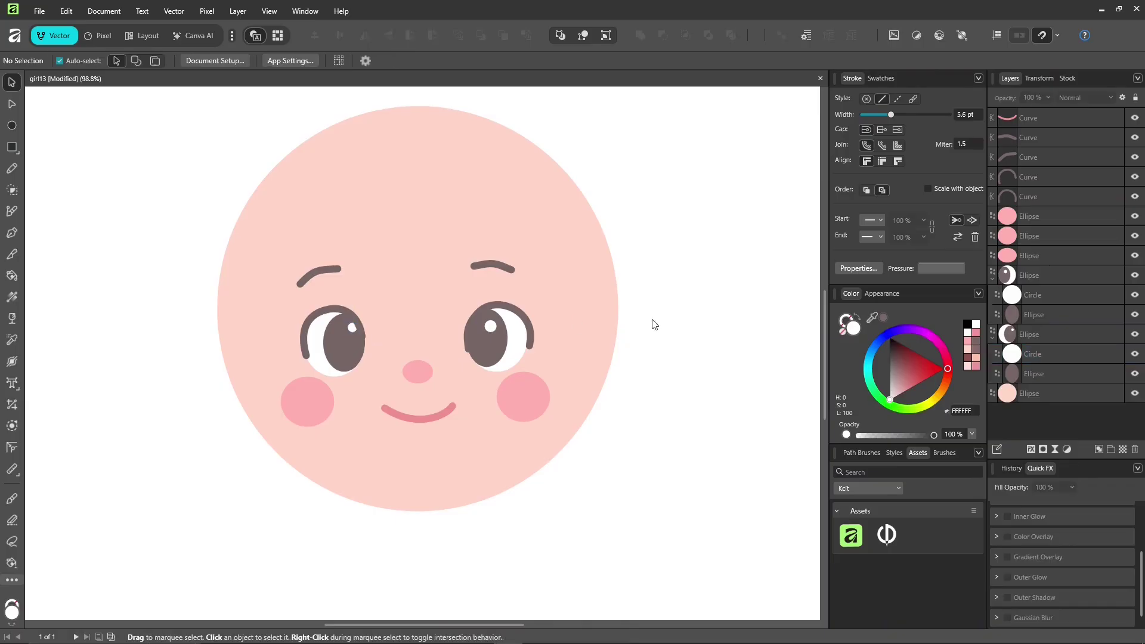
- Draw a slightly tilted ear ellipse in the skin colour FFD6C8 on the head's left edge and send it behind the head
{"action": "left_click", "coordinate": [12, 126]}
{"action": "left_click_drag", "start_coordinate": [199, 320], "coordinate": [259, 393]}
{"action": "left_click_drag", "start_coordinate": [229, 310], "coordinate": [213, 304]}
{"action": "left_click_drag", "start_coordinate": [871, 318], "coordinate": [376, 255]}
{"action": "left_click", "coordinate": [11, 82]}
{"action": "left_click_drag", "start_coordinate": [226, 350], "coordinate": [217, 348]}
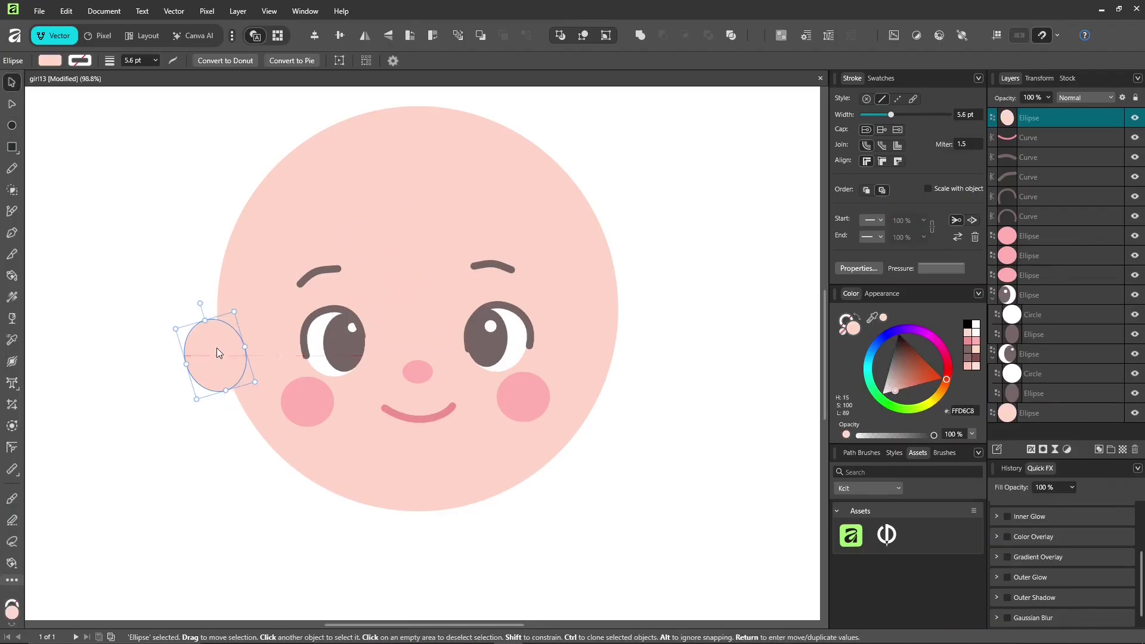
{"action": "left_click", "coordinate": [456, 38]}
- Draw a smaller tilted inner-ear ellipse in darker peach FFBCAD, nested inside the left ear
{"action": "left_click", "coordinate": [606, 35]}
{"action": "left_click", "coordinate": [12, 126]}
{"action": "left_click_drag", "start_coordinate": [209, 339], "coordinate": [240, 375]}
{"action": "left_click_drag", "start_coordinate": [901, 381], "coordinate": [947, 376]}
{"action": "left_click_drag", "start_coordinate": [195, 339], "coordinate": [197, 323]}
{"action": "key", "text": "v"}
- Duplicate the complete ear onto the head's right edge and flip the copy horizontally
{"action": "left_click", "coordinate": [218, 379]}
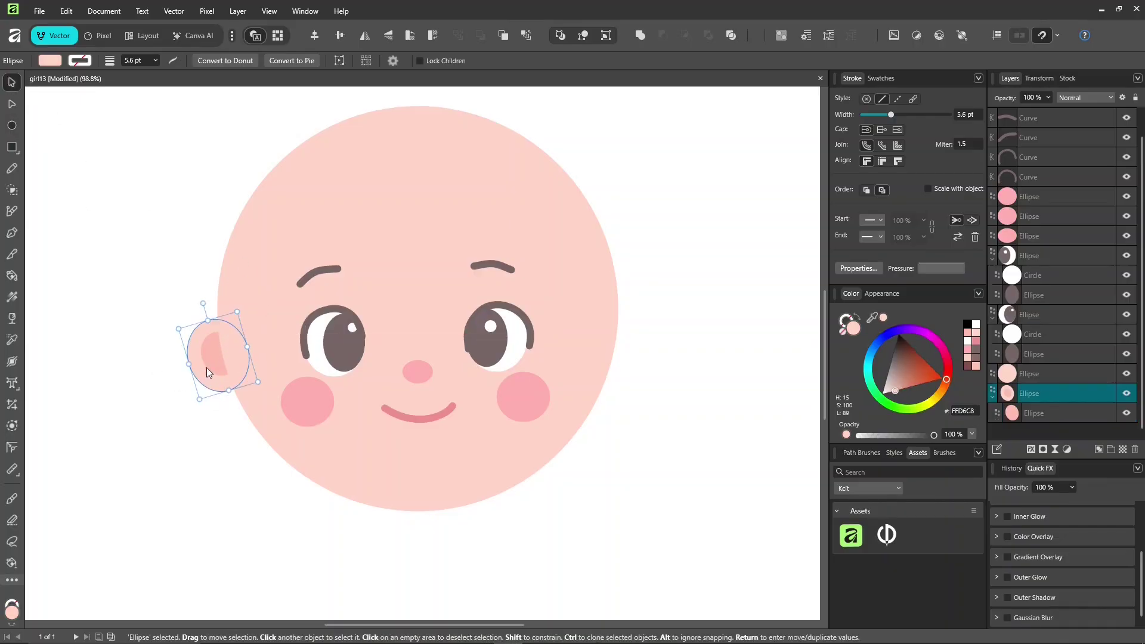
{"action": "left_click_drag", "start_coordinate": [210, 364], "coordinate": [610, 351]}
{"action": "left_click", "coordinate": [364, 36]}
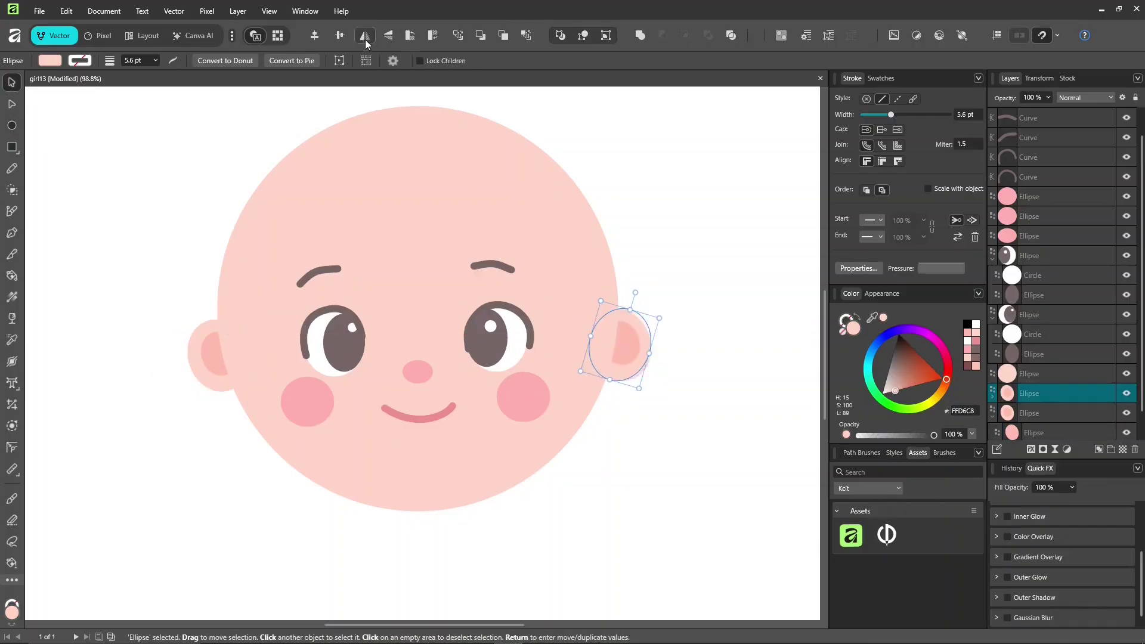
{"action": "left_click", "coordinate": [702, 286]}
{"action": "scroll", "coordinate": [685, 284], "scroll_direction": "down", "scroll_amount": 2}
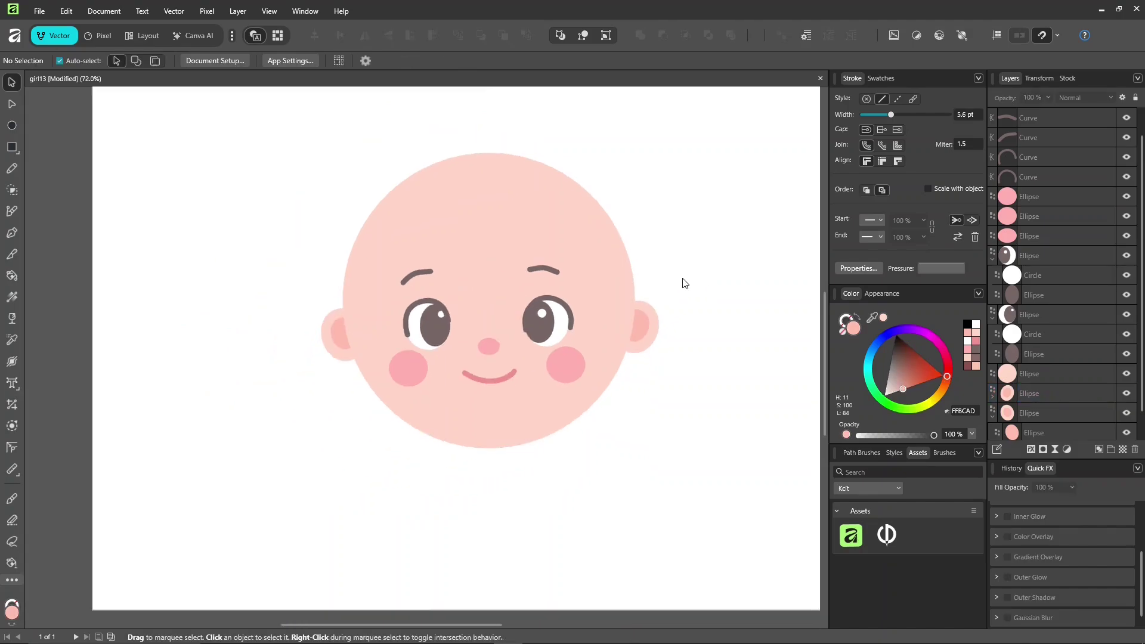
- Group all the head, ear and facial feature shapes and rename the group face
{"action": "scroll", "coordinate": [685, 283], "scroll_direction": "down", "scroll_amount": 1}
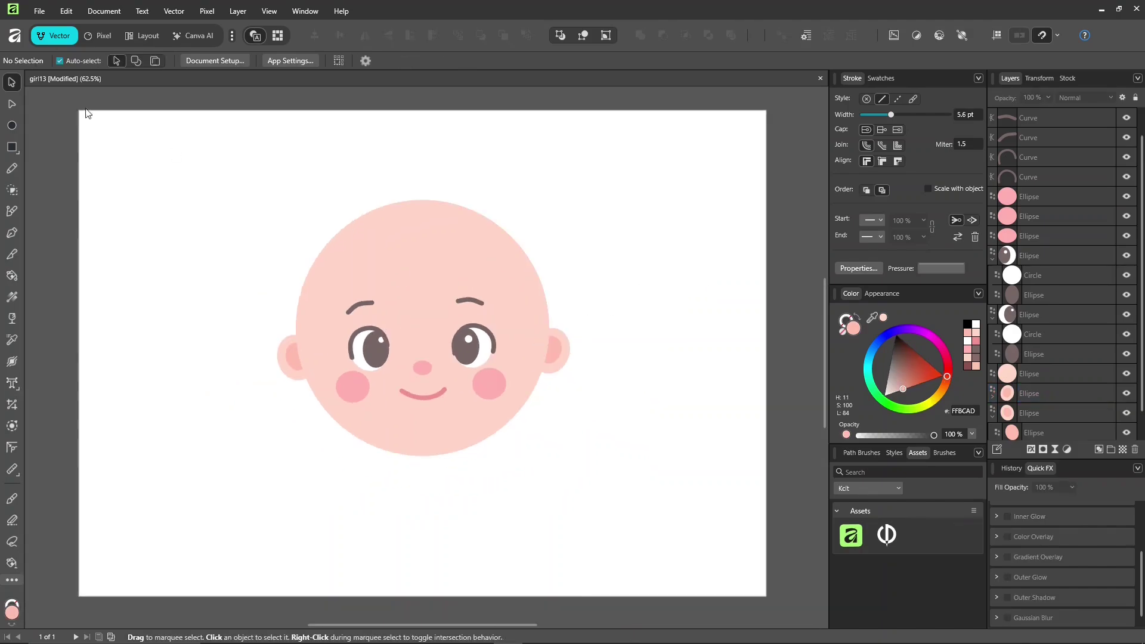
{"action": "left_click_drag", "start_coordinate": [238, 488], "coordinate": [623, 189]}
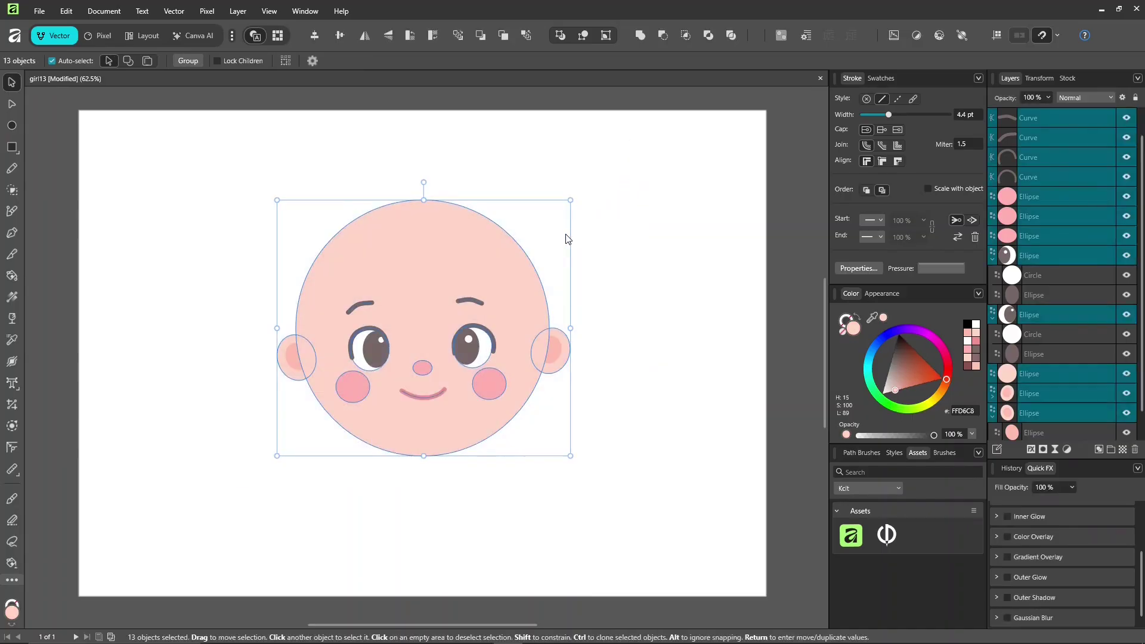
{"action": "key", "text": "ctrl+g"}
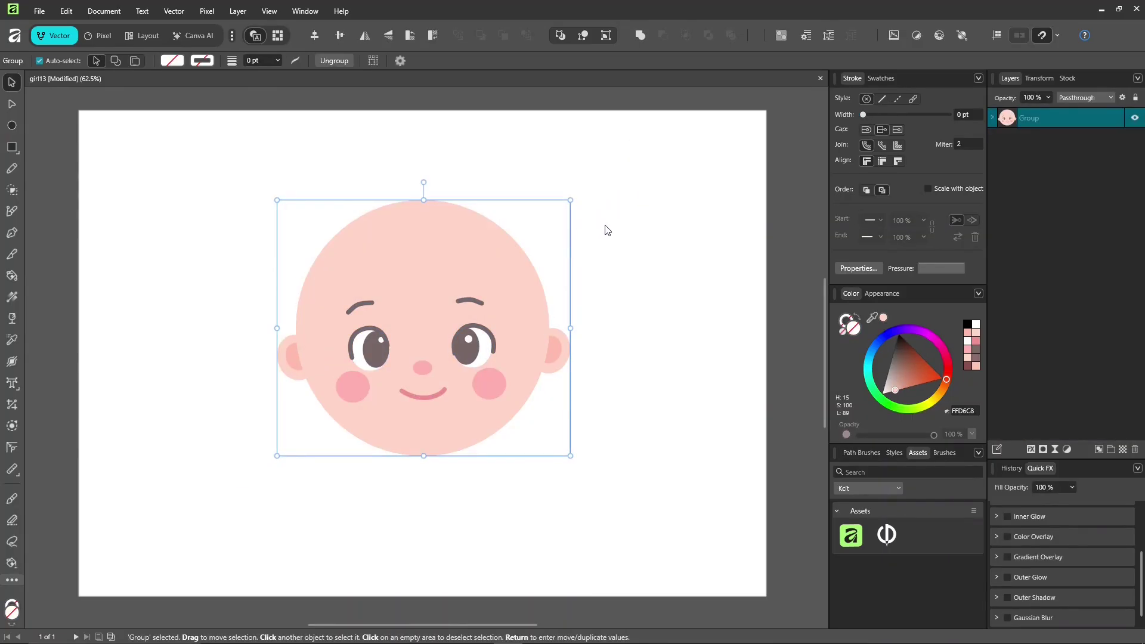
{"action": "double_click", "coordinate": [1039, 117]}
{"action": "type", "text": "face"}
{"action": "left_click", "coordinate": [1021, 136]}
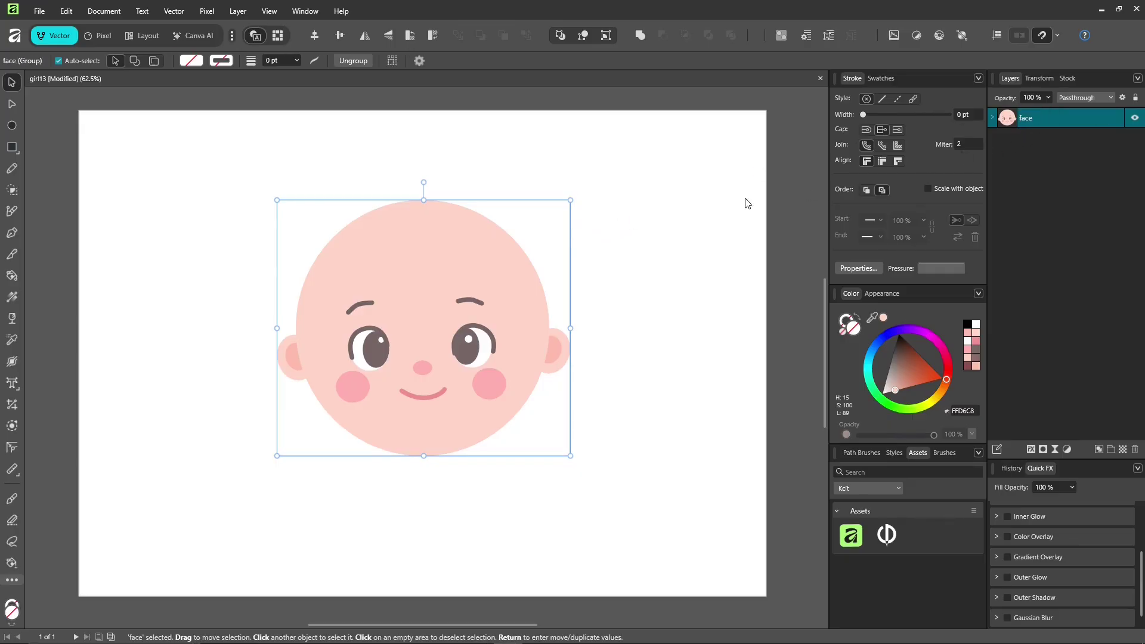
{"action": "left_click", "coordinate": [439, 437]}
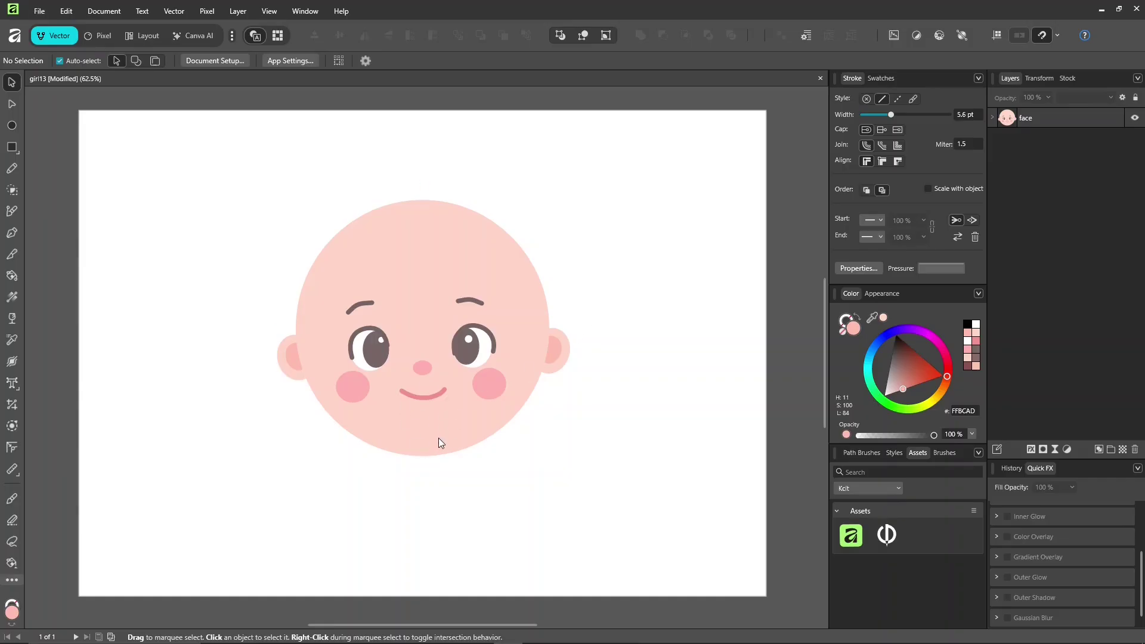
- Convert the head ellipse to curves, raise its lowest node slightly to flatten the chin, and save the document
{"action": "double_click", "coordinate": [443, 436]}
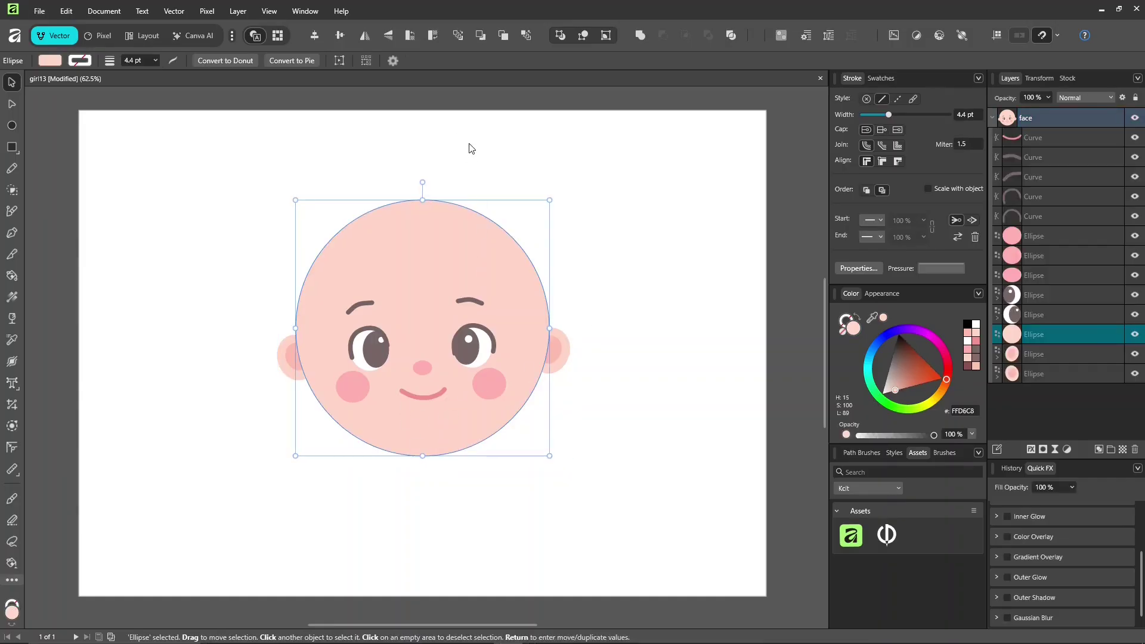
{"action": "left_click", "coordinate": [14, 105]}
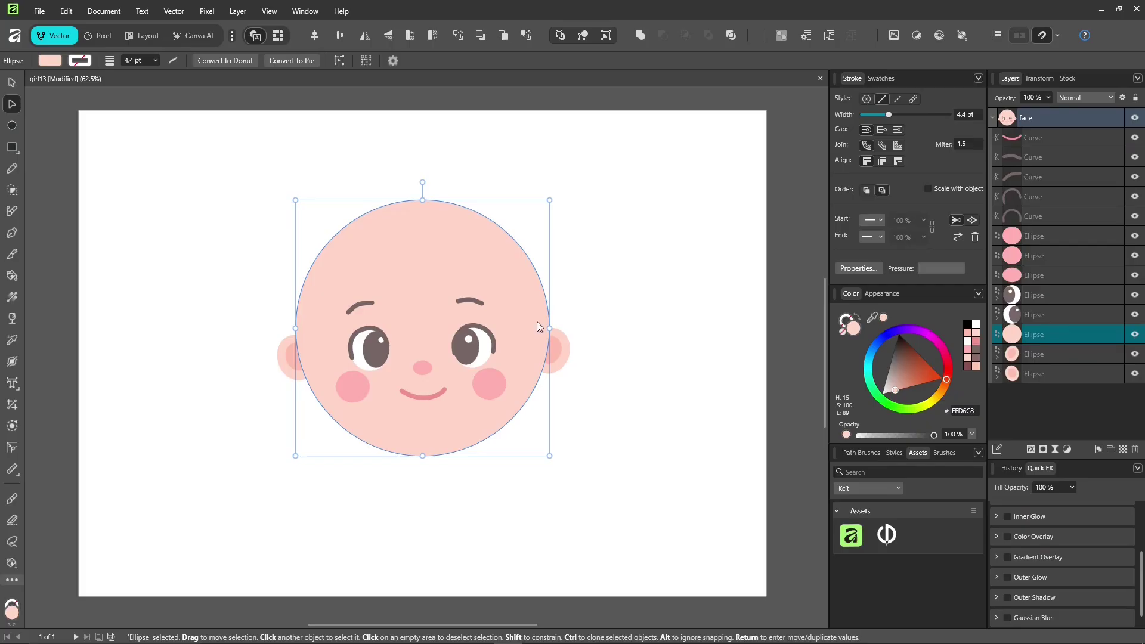
{"action": "left_click", "coordinate": [339, 60]}
{"action": "left_click_drag", "start_coordinate": [423, 456], "coordinate": [422, 448]}
{"action": "left_click", "coordinate": [634, 331]}
{"action": "key", "text": "ctrl+s"}
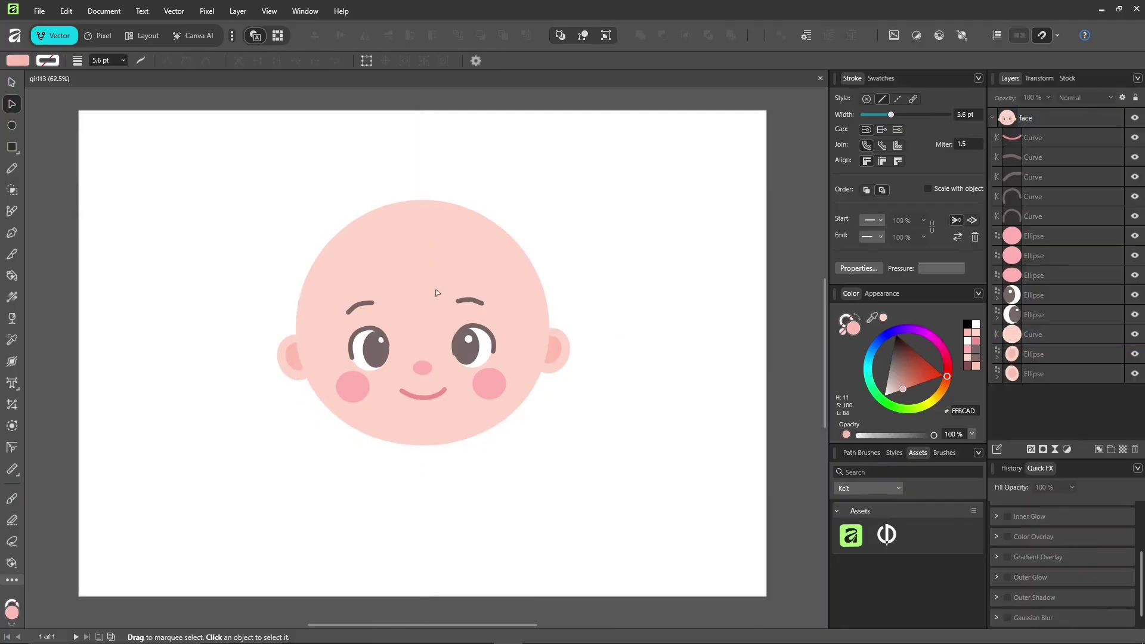
- Draw the left half of the back hair freehand with a black fill, send it behind the face and refine its outer edge
{"action": "left_click", "coordinate": [17, 171]}
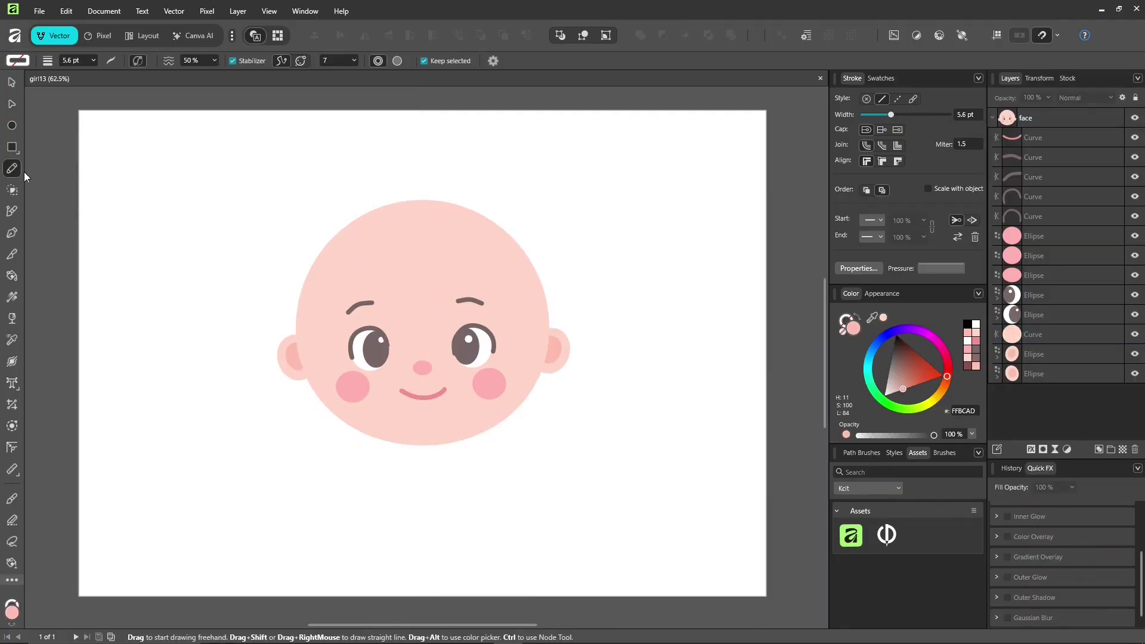
{"action": "left_click", "coordinate": [993, 119]}
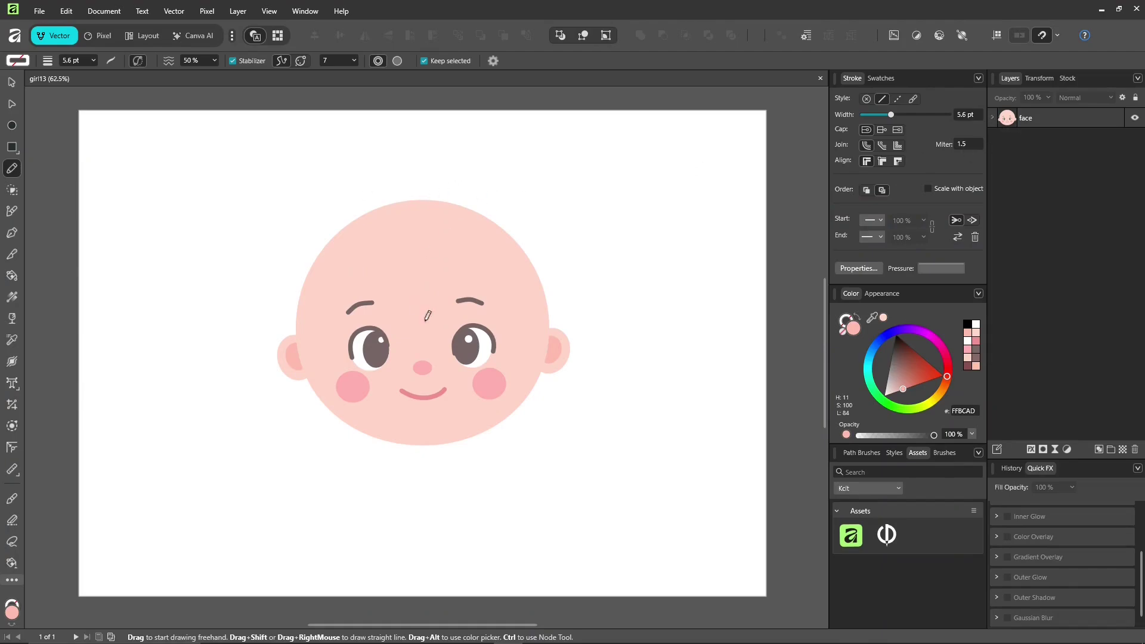
{"action": "mouse_move", "coordinate": [416, 197]}
{"action": "left_mouse_down"}
{"action": "mouse_move", "coordinate": [371, 194]}
{"action": "mouse_move", "coordinate": [303, 223]}
{"action": "mouse_move", "coordinate": [264, 272]}
{"action": "mouse_move", "coordinate": [264, 432]}
{"action": "mouse_move", "coordinate": [281, 406]}
{"action": "mouse_move", "coordinate": [401, 425]}
{"action": "left_mouse_up"}
{"action": "left_click", "coordinate": [856, 318]}
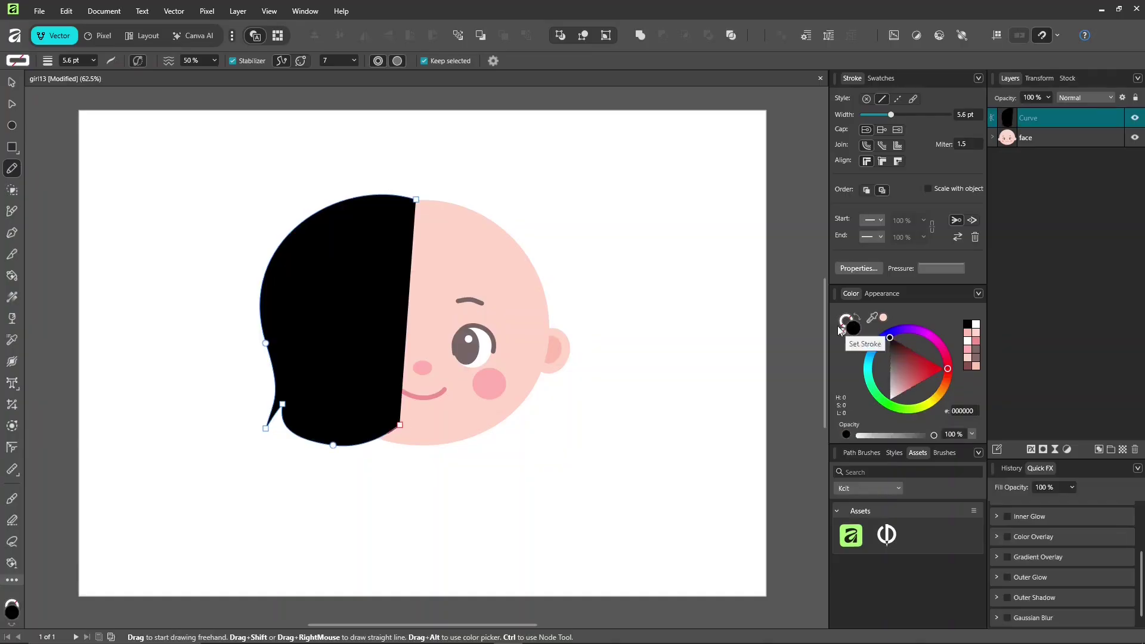
{"action": "left_click", "coordinate": [458, 36]}
{"action": "left_click_drag", "start_coordinate": [265, 343], "coordinate": [272, 356]}
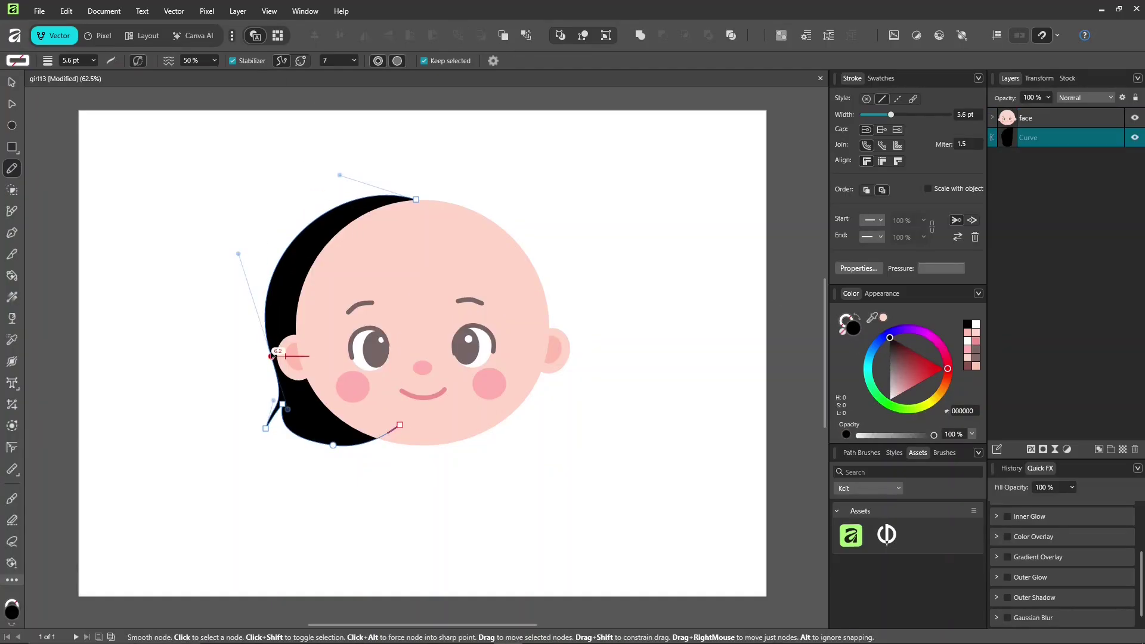
- Draw the right half of the back hair behind the face and adjust the nodes of both halves at the crown and left tip
{"action": "left_click", "coordinate": [138, 61]}
{"action": "mouse_move", "coordinate": [418, 197]}
{"action": "left_mouse_down"}
{"action": "mouse_move", "coordinate": [473, 198]}
{"action": "mouse_move", "coordinate": [567, 301]}
{"action": "mouse_move", "coordinate": [583, 381]}
{"action": "mouse_move", "coordinate": [535, 432]}
{"action": "mouse_move", "coordinate": [471, 448]}
{"action": "mouse_move", "coordinate": [400, 424]}
{"action": "left_mouse_up"}
{"action": "left_click_drag", "start_coordinate": [282, 404], "coordinate": [285, 424]}
{"action": "left_click_drag", "start_coordinate": [416, 199], "coordinate": [432, 198]}
{"action": "left_click_drag", "start_coordinate": [239, 254], "coordinate": [246, 255]}
- Merge both back hair halves into one shape, delete the stray inner node, and fill it with the pupil's grey-brown 776666
{"action": "left_click", "coordinate": [1056, 146], "text": "shift"}
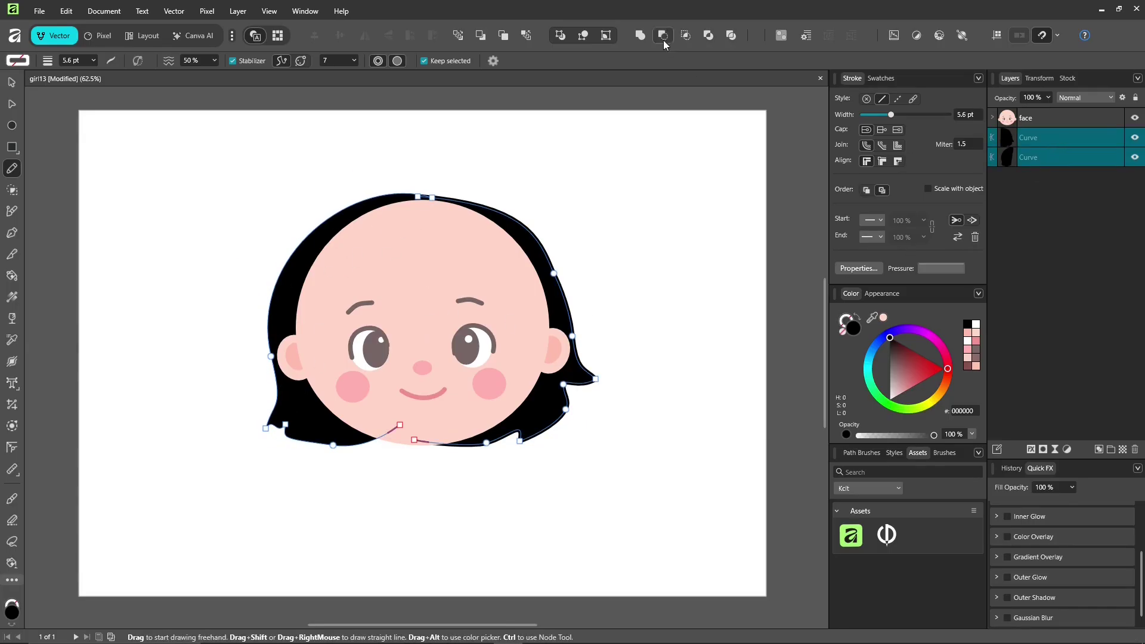
{"action": "left_click", "coordinate": [640, 35]}
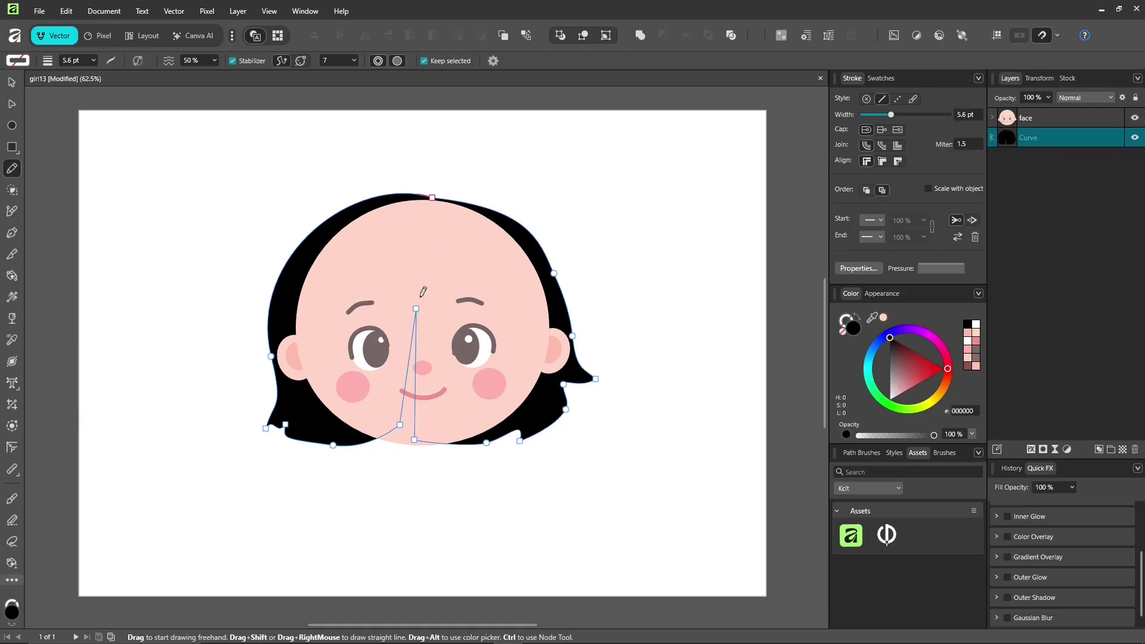
{"action": "key", "text": "Delete"}
{"action": "left_click_drag", "start_coordinate": [872, 317], "coordinate": [485, 351]}
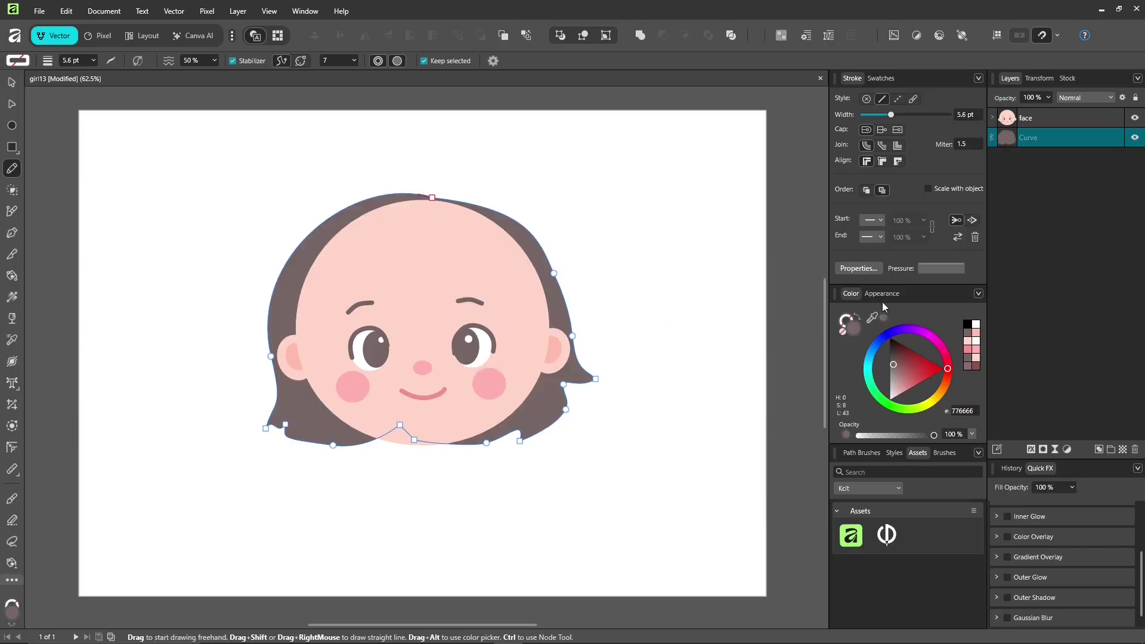
- Draw left and right fringe locks over the forehead in 776666, in front of the face, parting near the centre
{"action": "left_click", "coordinate": [1046, 122]}
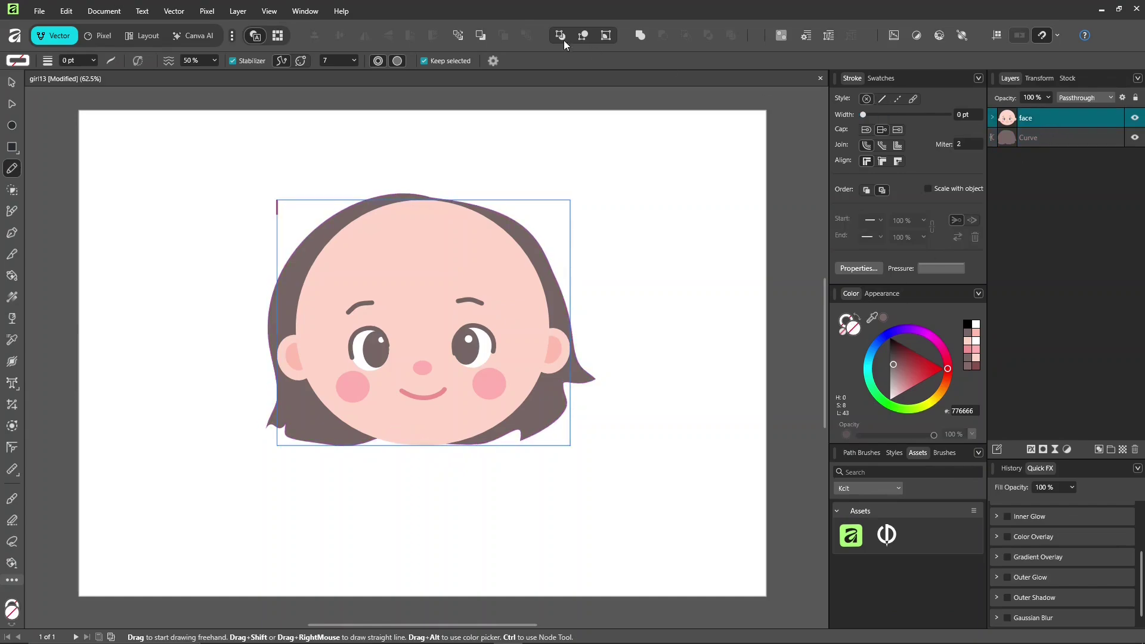
{"action": "left_click", "coordinate": [583, 37]}
{"action": "mouse_move", "coordinate": [396, 190]}
{"action": "left_mouse_down"}
{"action": "mouse_move", "coordinate": [327, 219]}
{"action": "mouse_move", "coordinate": [298, 249]}
{"action": "mouse_move", "coordinate": [267, 336]}
{"action": "mouse_move", "coordinate": [364, 284]}
{"action": "mouse_move", "coordinate": [376, 288]}
{"action": "mouse_move", "coordinate": [368, 300]}
{"action": "mouse_move", "coordinate": [403, 280]}
{"action": "mouse_move", "coordinate": [428, 217]}
{"action": "mouse_move", "coordinate": [401, 194]}
{"action": "left_mouse_up"}
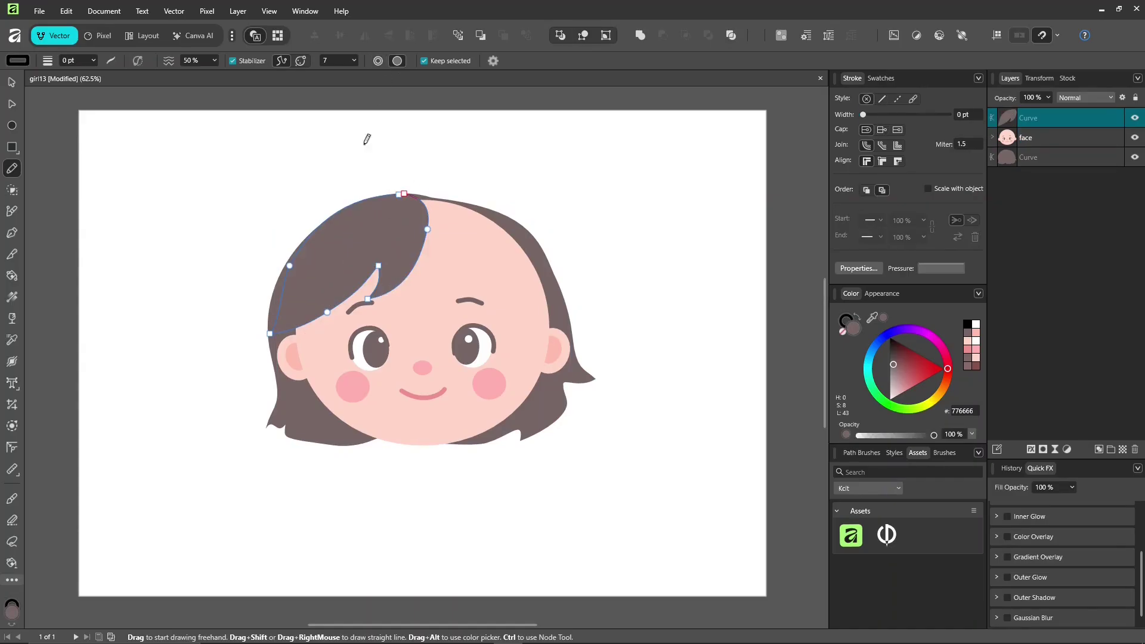
{"action": "mouse_move", "coordinate": [426, 208]}
{"action": "left_mouse_down"}
{"action": "mouse_move", "coordinate": [443, 277]}
{"action": "mouse_move", "coordinate": [481, 308]}
{"action": "mouse_move", "coordinate": [512, 311]}
{"action": "mouse_move", "coordinate": [496, 292]}
{"action": "mouse_move", "coordinate": [538, 322]}
{"action": "mouse_move", "coordinate": [558, 321]}
{"action": "mouse_move", "coordinate": [553, 271]}
{"action": "mouse_move", "coordinate": [522, 234]}
{"action": "mouse_move", "coordinate": [486, 208]}
{"action": "mouse_move", "coordinate": [410, 199]}
{"action": "left_mouse_up"}
{"action": "left_click_drag", "start_coordinate": [500, 218], "coordinate": [506, 215], "text": "ctrl"}
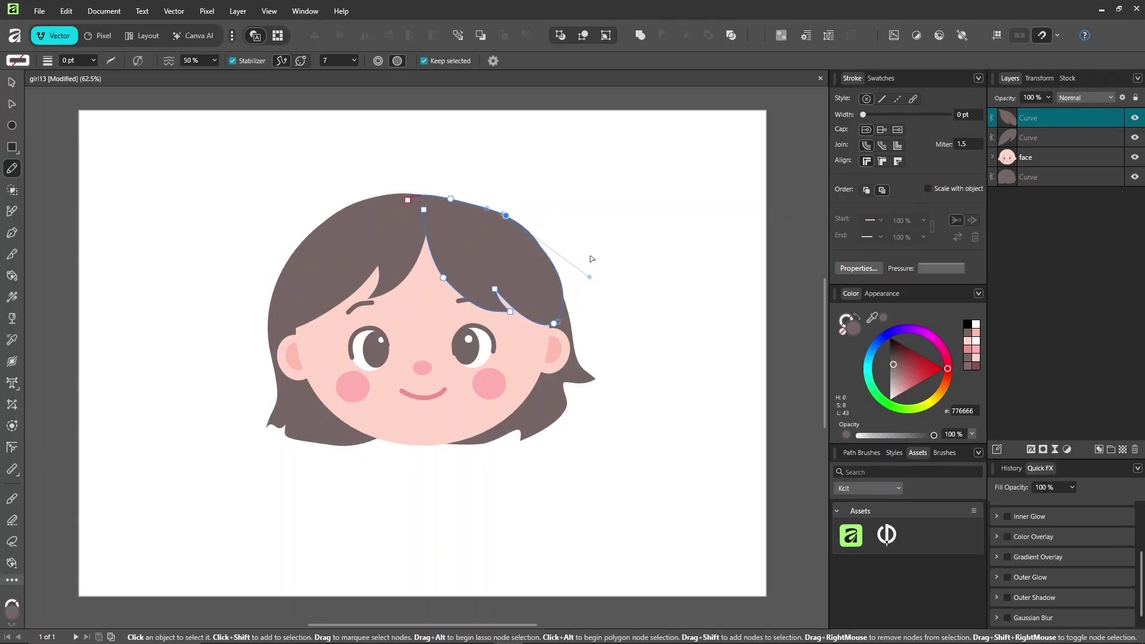
{"action": "left_click", "coordinate": [609, 253], "text": "ctrl"}
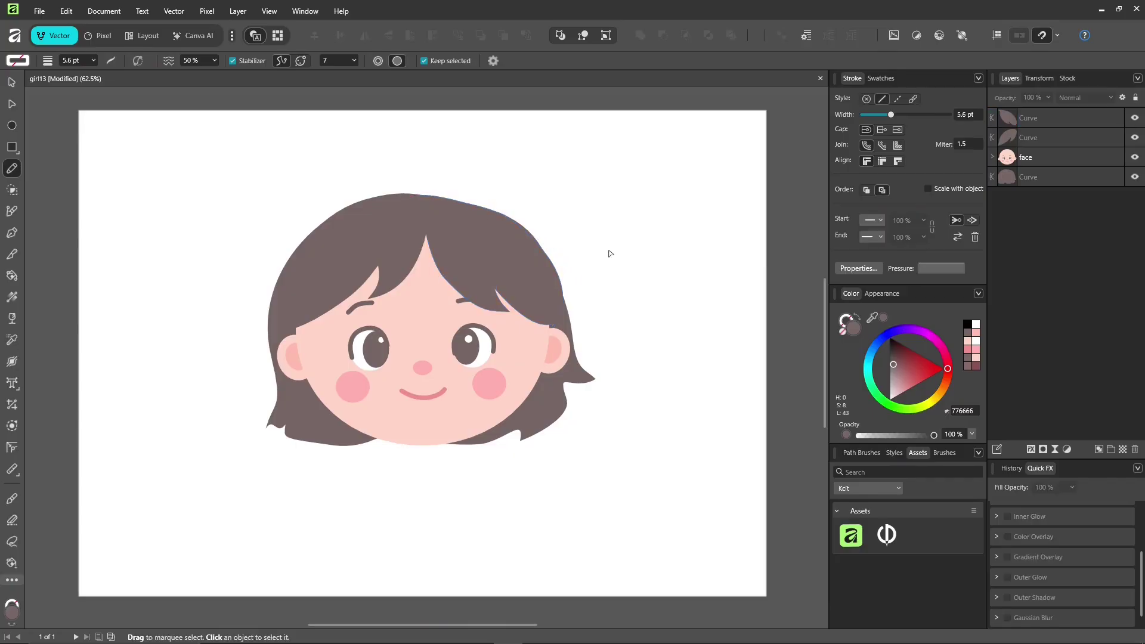
- Merge the left and right fringe locks into a single shape
{"action": "left_click", "coordinate": [1062, 143]}
{"action": "left_click", "coordinate": [1064, 124], "text": "shift"}
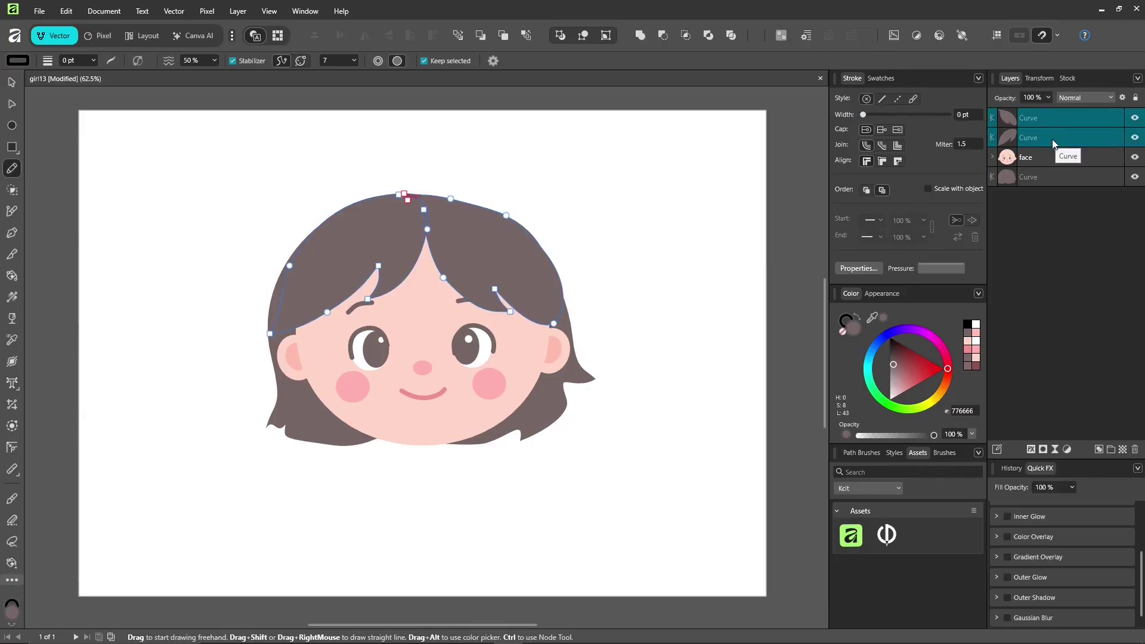
{"action": "left_click", "coordinate": [640, 36]}
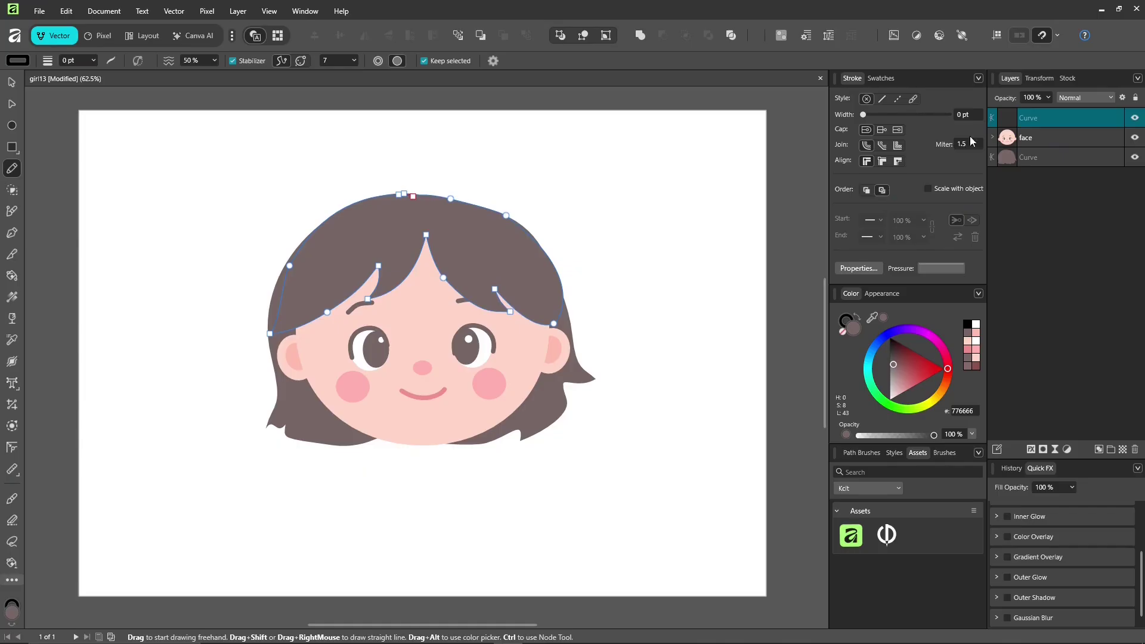
- Rename the back hair layer hairB and the fringe layer hairF
{"action": "double_click", "coordinate": [1038, 160]}
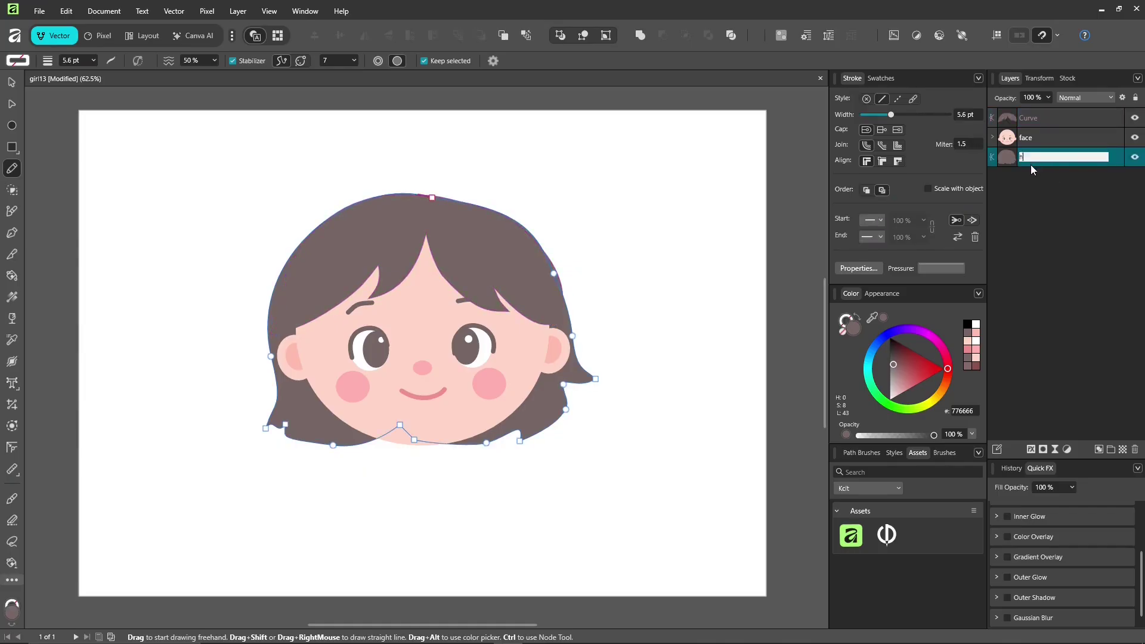
{"action": "type", "text": "hairB"}
{"action": "left_click", "coordinate": [1030, 120]}
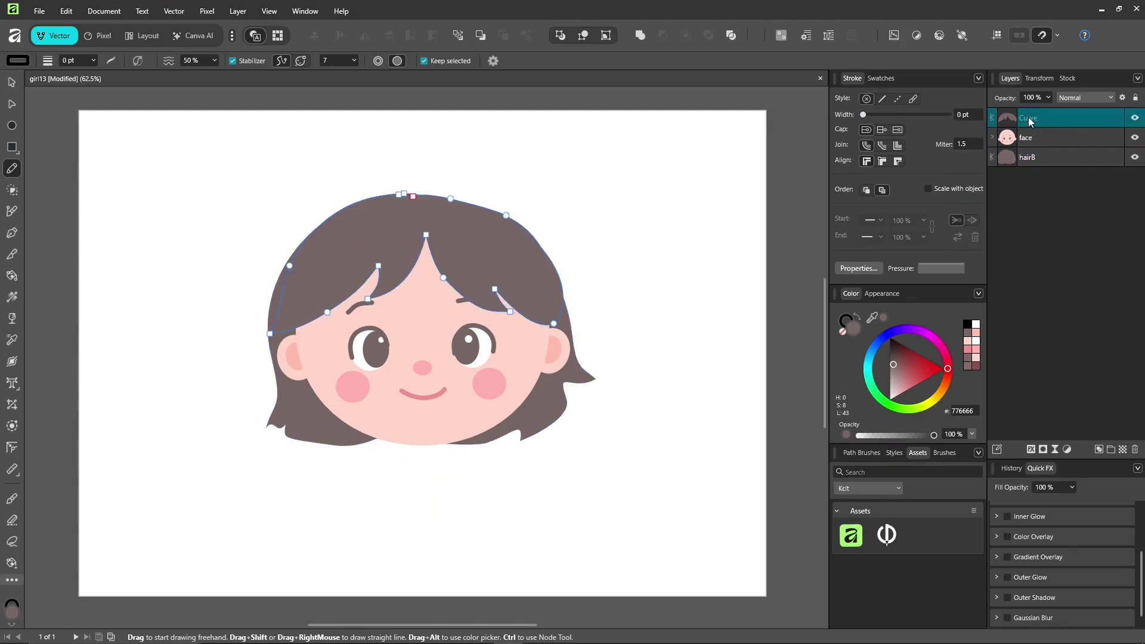
{"action": "double_click", "coordinate": [1030, 119]}
{"action": "type", "text": "hairF"}
{"action": "key", "text": "Return"}
{"action": "key", "text": "Escape"}
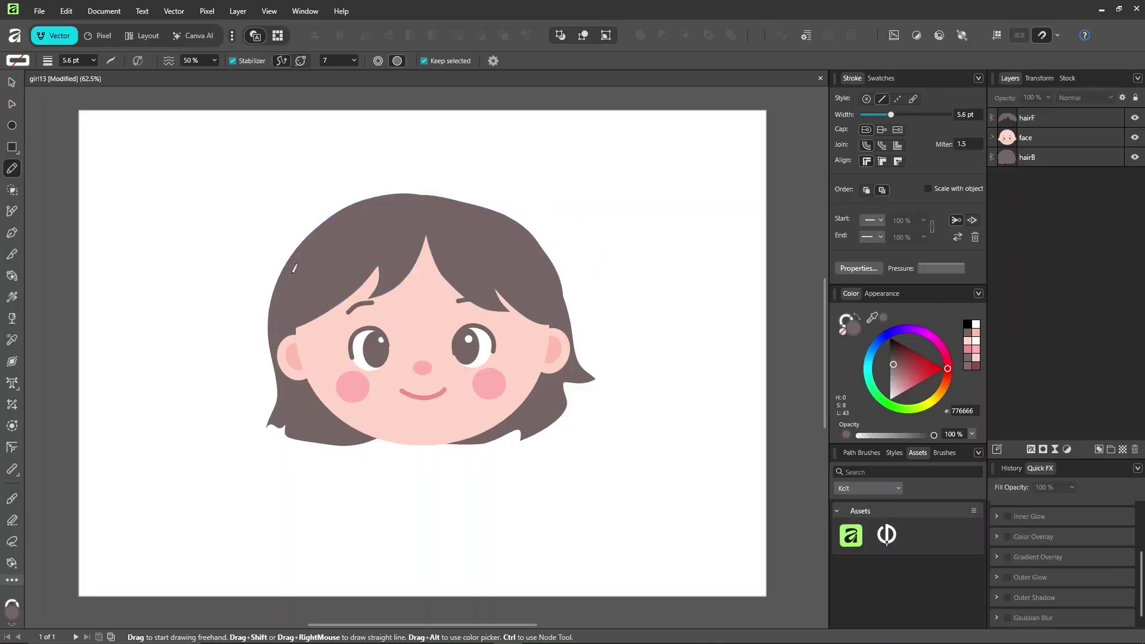
- Draw a curved hat brim across the forehead above the hairF layer and smooth its outline at the right end
{"action": "left_click", "coordinate": [1030, 118]}
{"action": "mouse_move", "coordinate": [272, 240]}
{"action": "left_mouse_down"}
{"action": "mouse_move", "coordinate": [261, 291]}
{"action": "mouse_move", "coordinate": [292, 300]}
{"action": "mouse_move", "coordinate": [435, 247]}
{"action": "mouse_move", "coordinate": [529, 267]}
{"action": "mouse_move", "coordinate": [576, 305]}
{"action": "mouse_move", "coordinate": [577, 236]}
{"action": "mouse_move", "coordinate": [465, 184]}
{"action": "mouse_move", "coordinate": [336, 196]}
{"action": "mouse_move", "coordinate": [275, 238]}
{"action": "left_mouse_up"}
{"action": "left_click_drag", "start_coordinate": [578, 304], "coordinate": [571, 307]}
{"action": "left_click_drag", "start_coordinate": [501, 196], "coordinate": [506, 194]}
{"action": "left_click_drag", "start_coordinate": [570, 227], "coordinate": [582, 261]}
{"action": "left_click_drag", "start_coordinate": [532, 209], "coordinate": [541, 211]}
- Fill the hat brim with orange-red FF6D43 and reshape the curve at its left end
{"action": "left_click", "coordinate": [946, 384]}
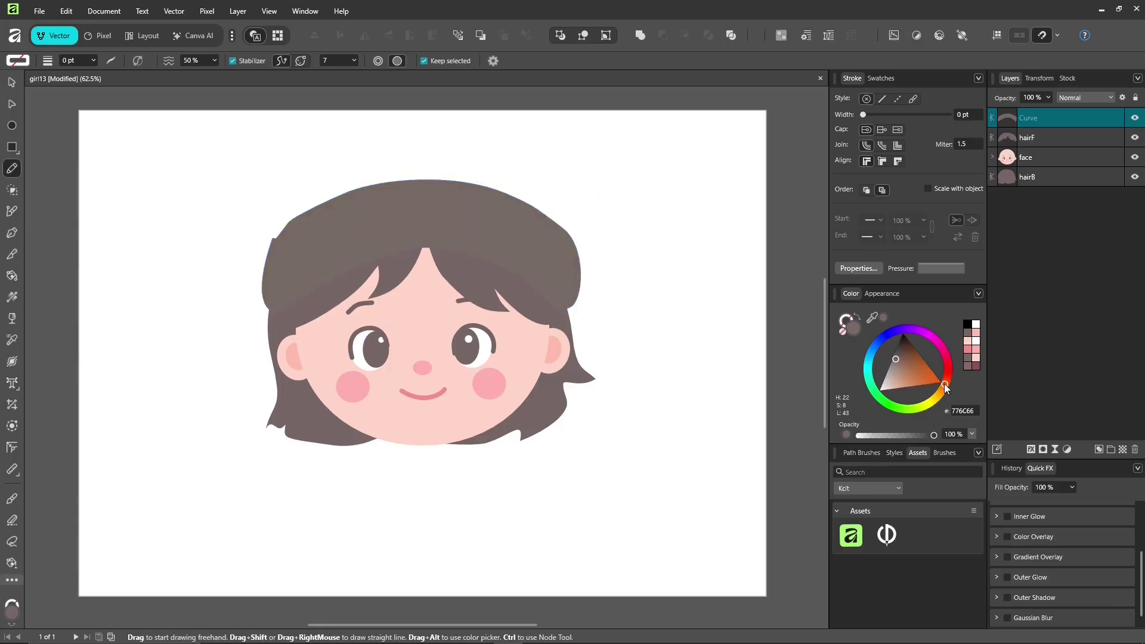
{"action": "left_click", "coordinate": [925, 384]}
{"action": "left_click_drag", "start_coordinate": [945, 384], "coordinate": [948, 378]}
{"action": "left_click", "coordinate": [274, 236]}
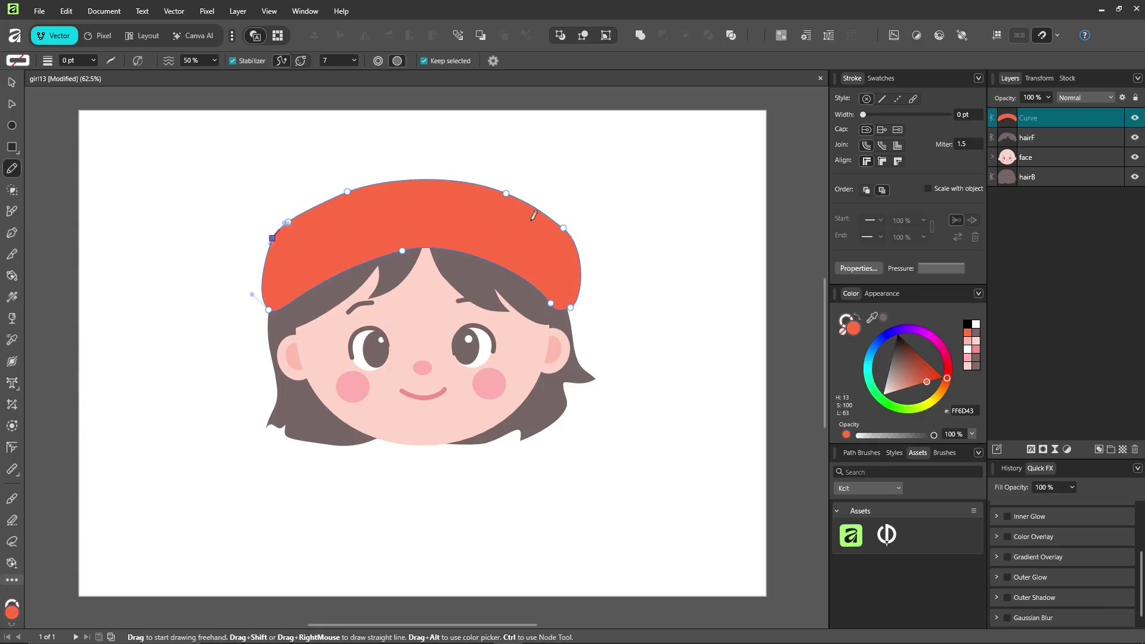
{"action": "left_click_drag", "start_coordinate": [252, 295], "coordinate": [248, 290]}
- Draw the hat's rounded crown and a pom-pom on top in orange-red, both stacked behind the brim
{"action": "left_click", "coordinate": [560, 39]}
{"action": "mouse_move", "coordinate": [297, 227]}
{"action": "left_mouse_down"}
{"action": "mouse_move", "coordinate": [301, 190]}
{"action": "mouse_move", "coordinate": [457, 141]}
{"action": "mouse_move", "coordinate": [554, 229]}
{"action": "left_mouse_up"}
{"action": "scroll", "coordinate": [397, 197], "scroll_direction": "up", "scroll_amount": 2}
{"action": "mouse_move", "coordinate": [387, 199]}
{"action": "left_mouse_down"}
{"action": "mouse_move", "coordinate": [409, 149]}
{"action": "mouse_move", "coordinate": [434, 203]}
{"action": "mouse_move", "coordinate": [384, 206]}
{"action": "left_mouse_up"}
{"action": "left_click_drag", "start_coordinate": [385, 154], "coordinate": [374, 150]}
- Adjust the node on the crown's upper-right curve and shift the pom-pom slightly right to centre it on the hat
{"action": "left_click", "coordinate": [507, 209], "text": "ctrl"}
{"action": "left_click_drag", "start_coordinate": [504, 206], "coordinate": [509, 207]}
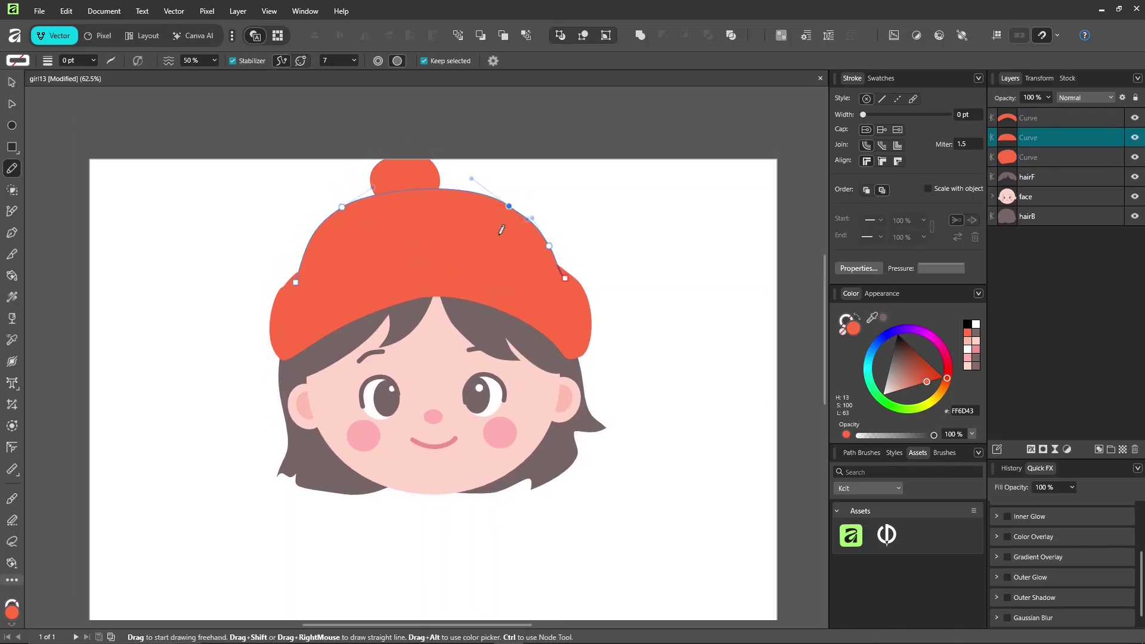
{"action": "left_click", "coordinate": [508, 257], "text": "ctrl"}
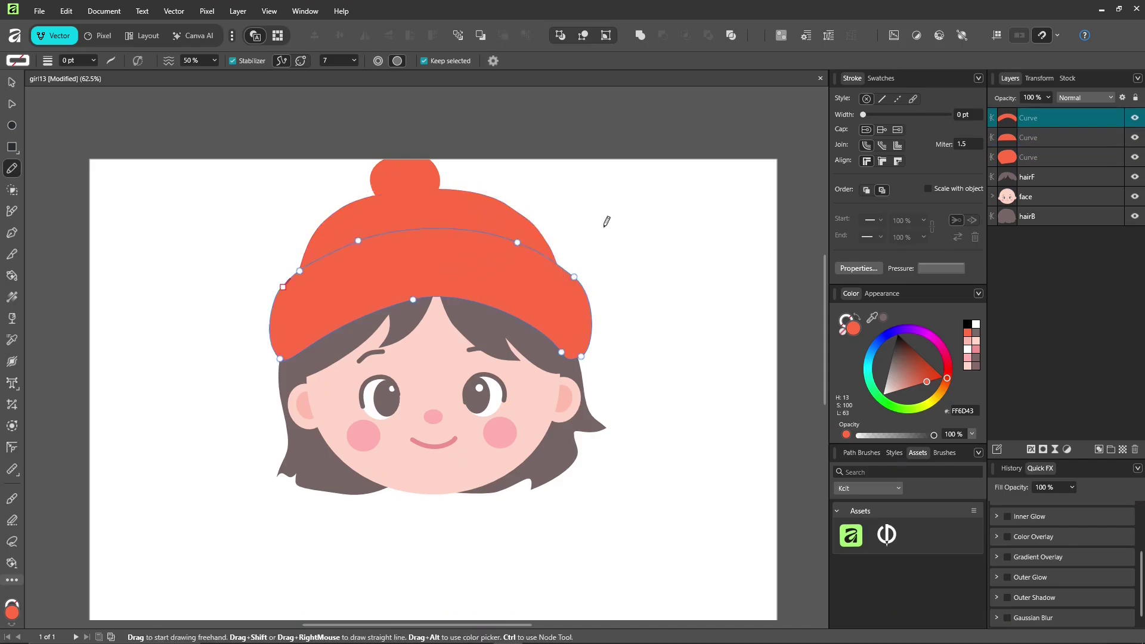
{"action": "left_click", "coordinate": [431, 175], "text": "ctrl"}
{"action": "left_click", "coordinate": [12, 82]}
{"action": "left_click_drag", "start_coordinate": [409, 178], "coordinate": [420, 177]}
{"action": "left_click", "coordinate": [589, 260]}
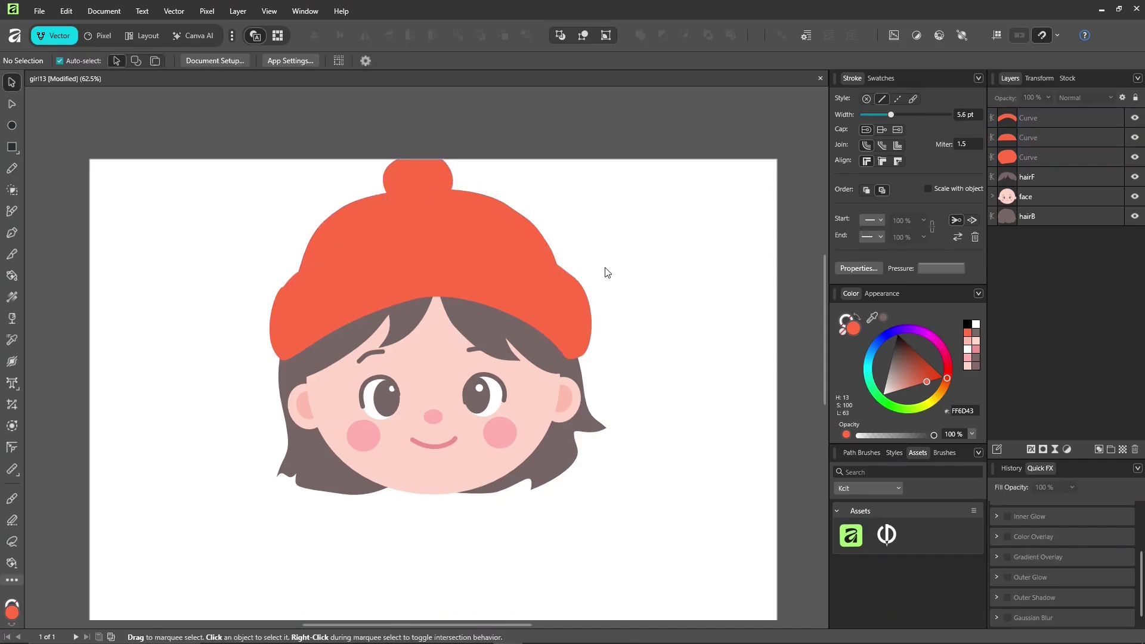
- Scale the whole drawing down slightly so that the pom-pom fits within the page
{"action": "scroll", "coordinate": [611, 266], "scroll_direction": "down", "scroll_amount": 1}
{"action": "key", "text": "ctrl+a"}
{"action": "left_click_drag", "start_coordinate": [273, 128], "coordinate": [297, 164]}
{"action": "left_click", "coordinate": [123, 102]}
- Group the hat's brim, crown and pom-pom shapes and rename the group knit
{"action": "left_click", "coordinate": [1059, 125]}
{"action": "left_click", "coordinate": [1051, 161], "text": "shift"}
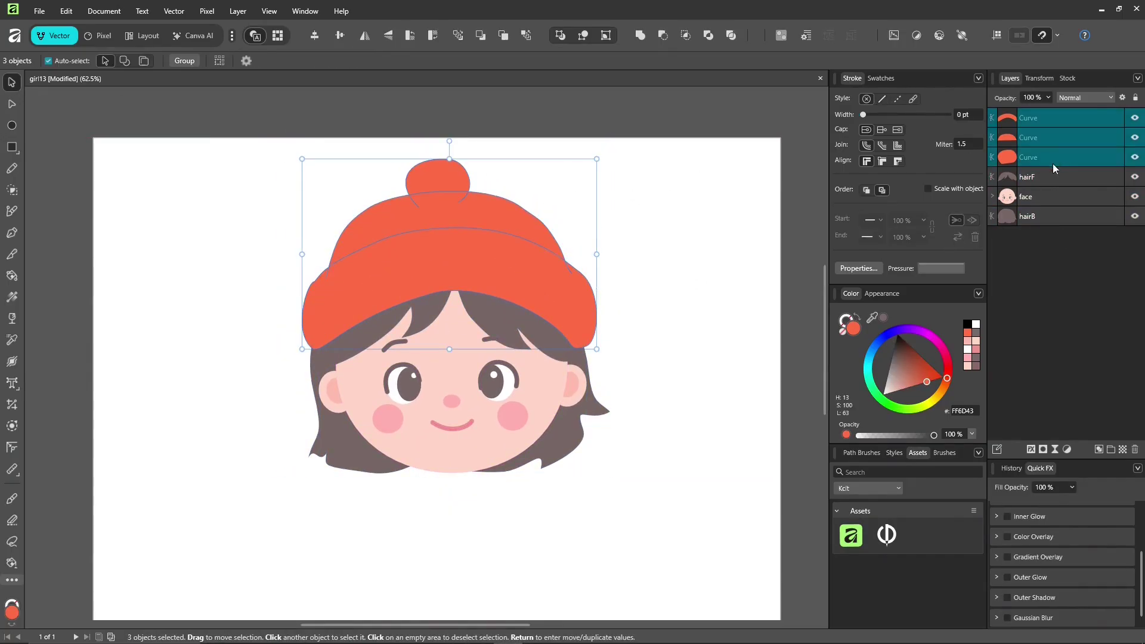
{"action": "key", "text": "ctrl+g"}
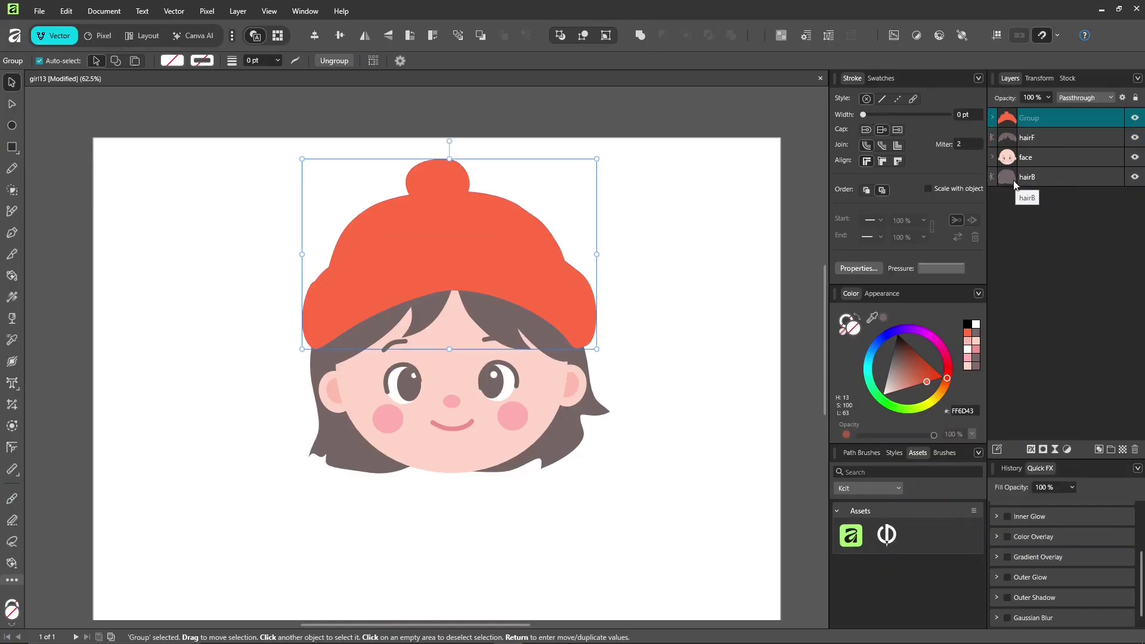
{"action": "double_click", "coordinate": [1029, 118]}
{"action": "type", "text": "knit"}
{"action": "key", "text": "Return"}
{"action": "left_click", "coordinate": [614, 345]}
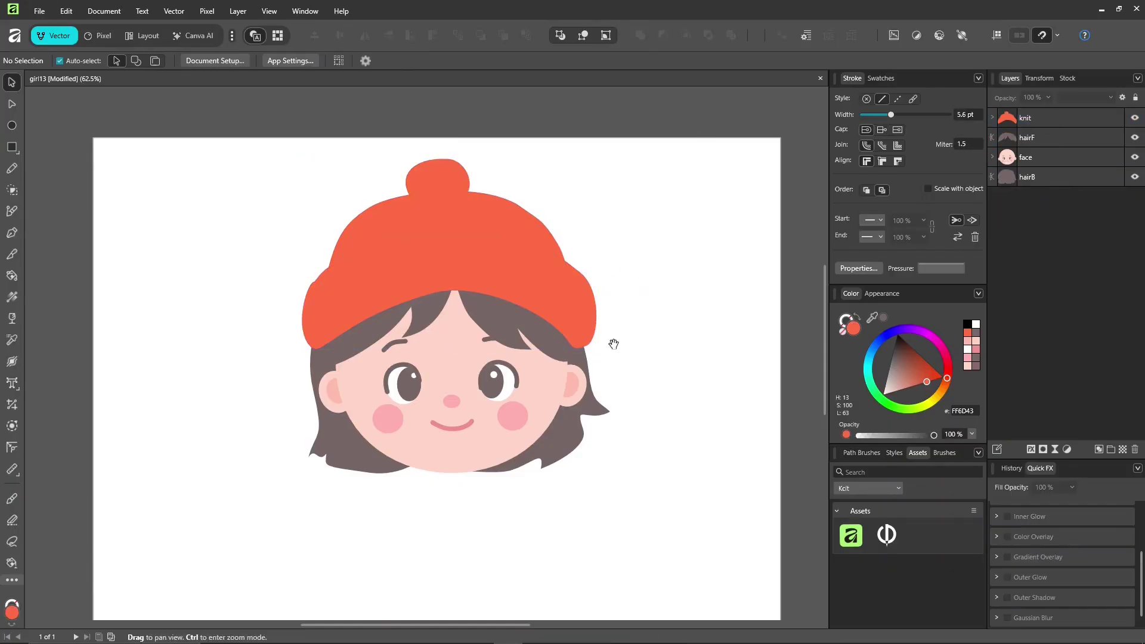
- Draw a small neck rectangle below the chin, between the face and hairB layers, and fill it with the skin colour FFD6C8
{"action": "left_click_drag", "start_coordinate": [614, 345], "coordinate": [611, 298]}
{"action": "left_click", "coordinate": [1048, 185]}
{"action": "left_click", "coordinate": [12, 146]}
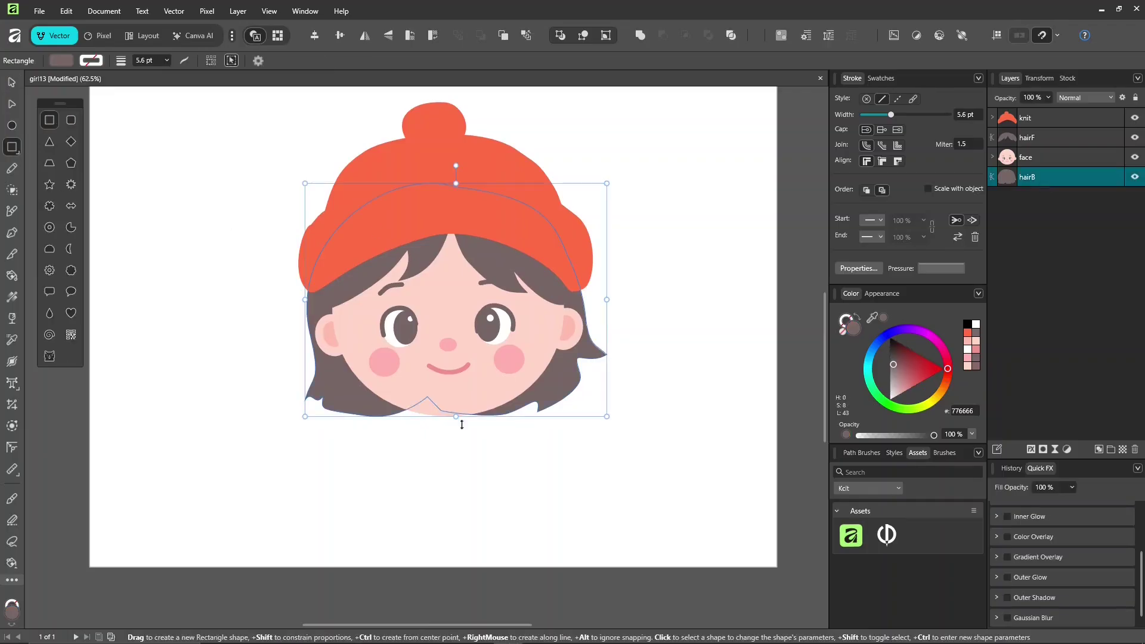
{"action": "left_click_drag", "start_coordinate": [429, 403], "coordinate": [467, 439]}
{"action": "left_click_drag", "start_coordinate": [872, 317], "coordinate": [519, 346]}
- Draw a Segment shape below the neck for the body, adjusting its lower line to 45% and its proportions into a tall dome
{"action": "left_click", "coordinate": [49, 249]}
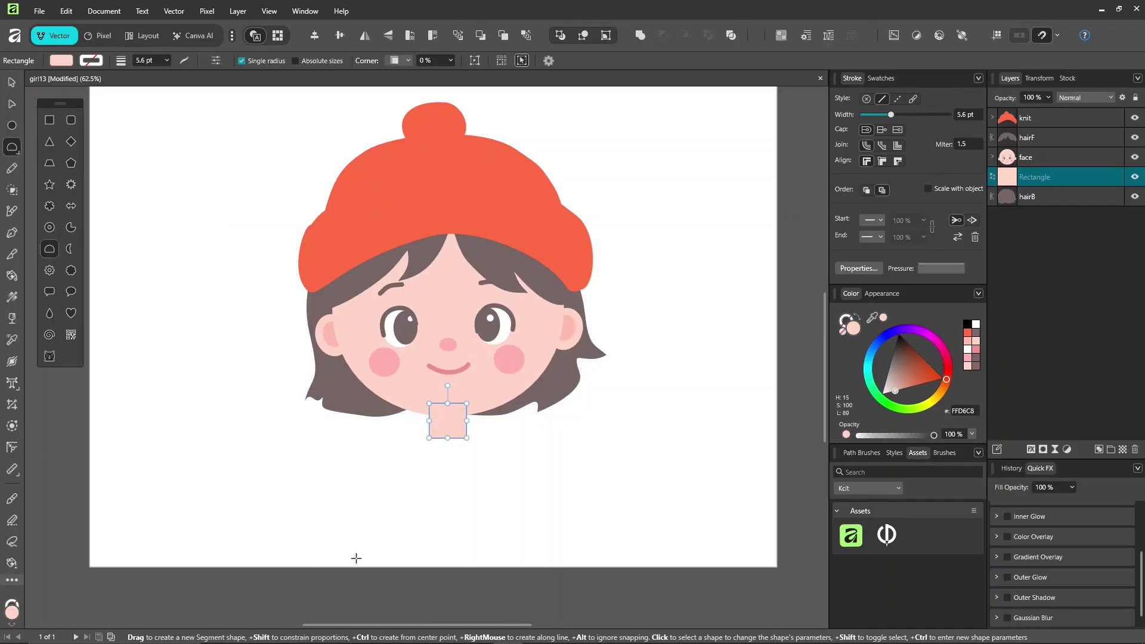
{"action": "mouse_move", "coordinate": [375, 559]}
{"action": "left_mouse_down"}
{"action": "mouse_move", "coordinate": [523, 416]}
{"action": "mouse_move", "coordinate": [514, 420]}
{"action": "left_mouse_up"}
{"action": "left_click_drag", "start_coordinate": [445, 523], "coordinate": [446, 496]}
{"action": "left_click_drag", "start_coordinate": [445, 559], "coordinate": [445, 642]}
{"action": "left_click_drag", "start_coordinate": [514, 531], "coordinate": [543, 531]}
- Fill the body segment with mustard orange DB8C15
{"action": "key", "text": "v"}
{"action": "left_click", "coordinate": [940, 392]}
{"action": "left_click", "coordinate": [933, 385]}
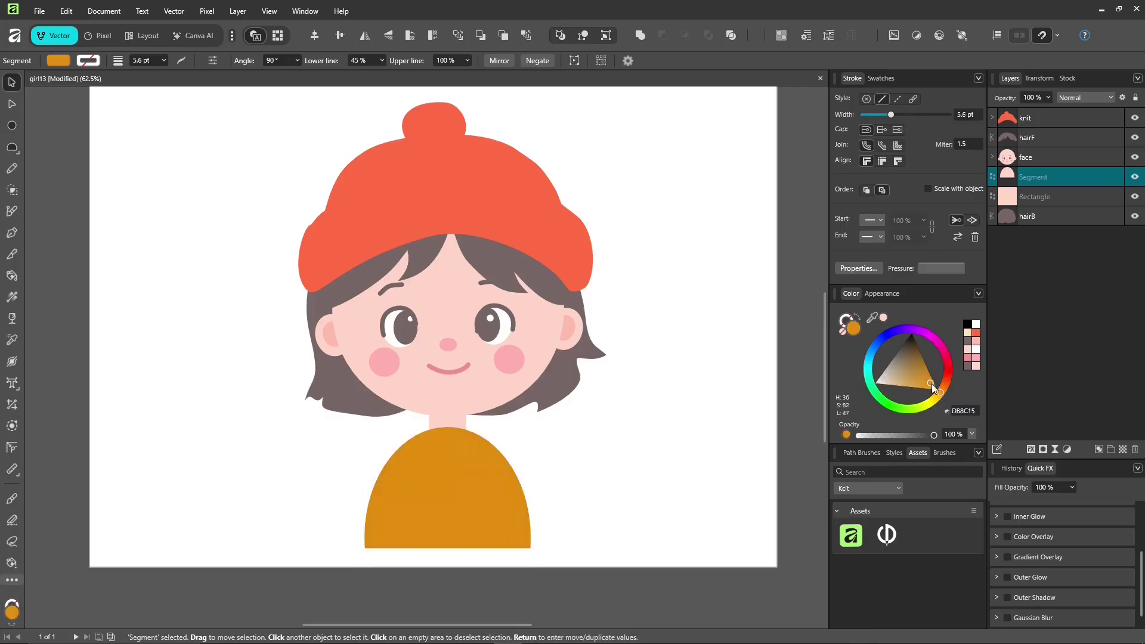
- Change the body segment's fill to bright orange FF9B38 and convert the shape to curves
{"action": "left_click", "coordinate": [942, 389]}
{"action": "left_click_drag", "start_coordinate": [925, 384], "coordinate": [924, 398]}
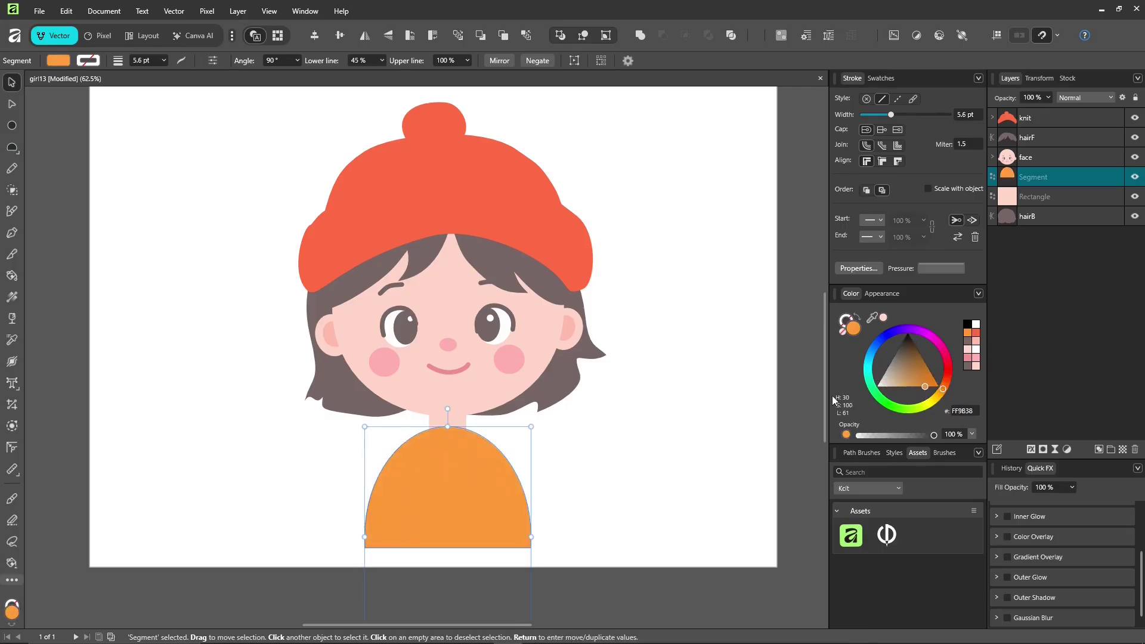
{"action": "left_click", "coordinate": [575, 60]}
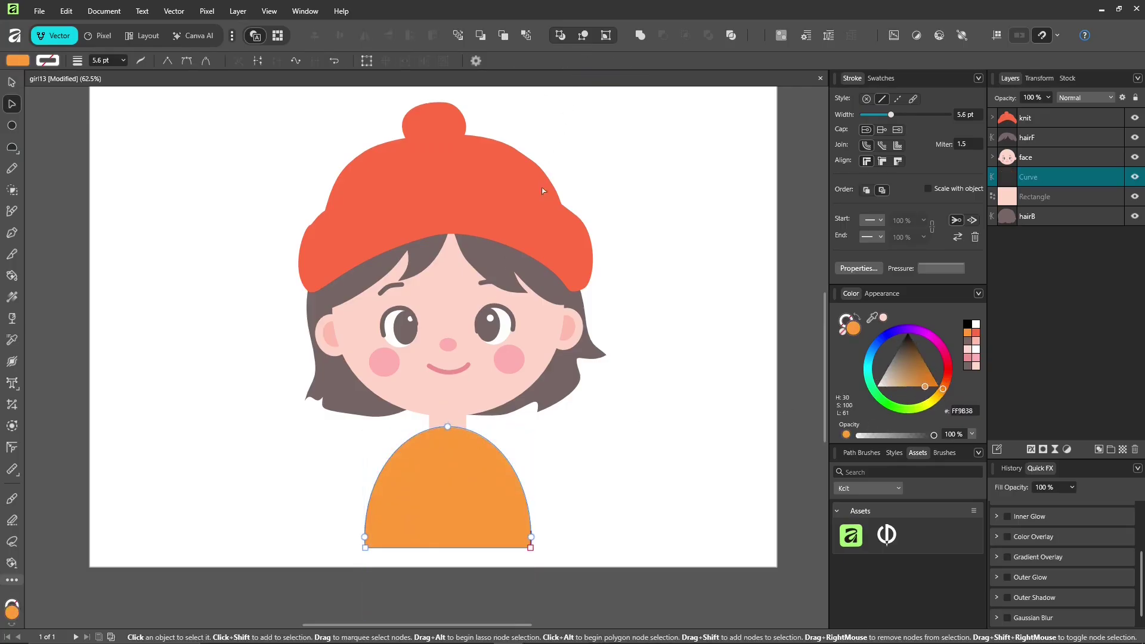
- Draw a freehand scarf wrap around the neck and a hanging end over the body, filled with the hat's colour FF6D43
{"action": "key", "text": "n"}
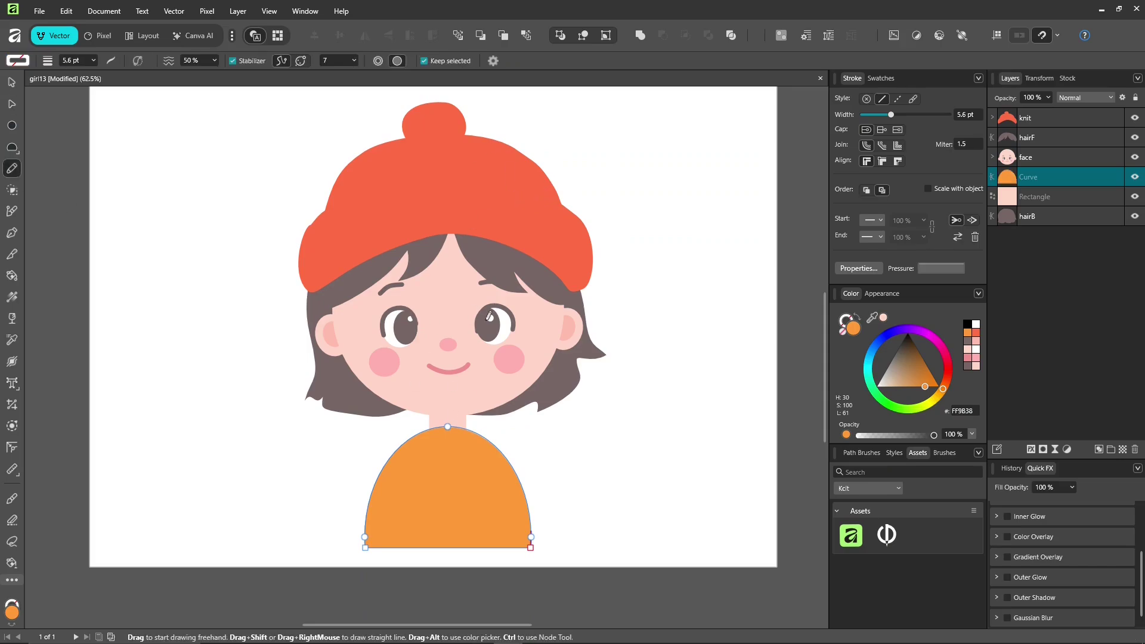
{"action": "mouse_move", "coordinate": [397, 407]}
{"action": "left_mouse_down"}
{"action": "mouse_move", "coordinate": [372, 449]}
{"action": "mouse_move", "coordinate": [477, 465]}
{"action": "mouse_move", "coordinate": [503, 400]}
{"action": "left_mouse_up"}
{"action": "left_click_drag", "start_coordinate": [390, 400], "coordinate": [397, 407]}
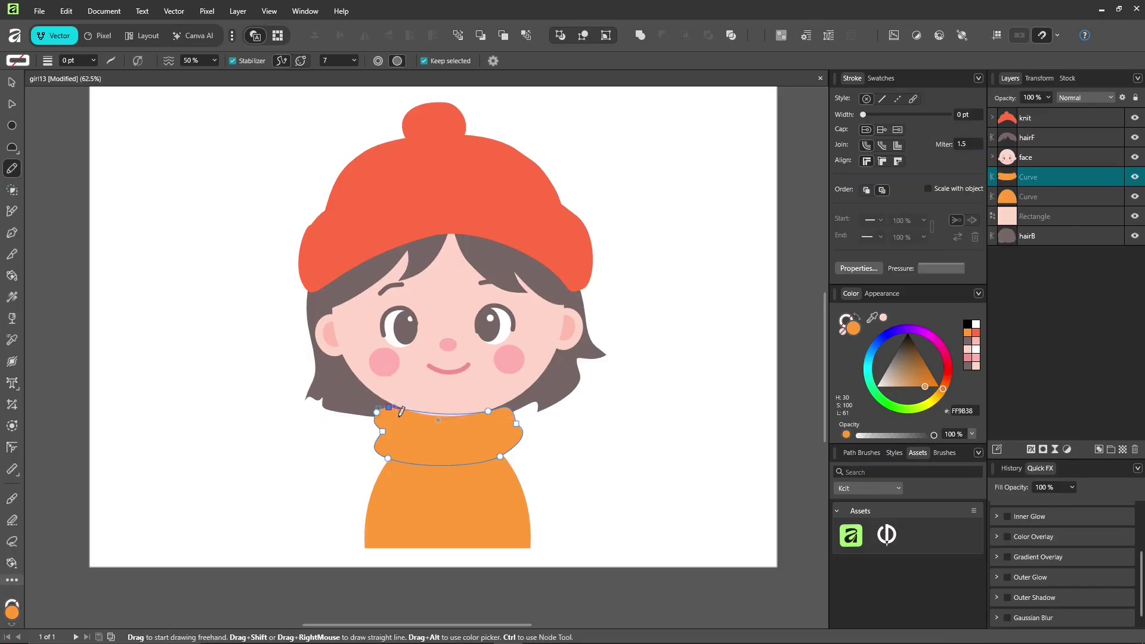
{"action": "left_click_drag", "start_coordinate": [878, 325], "coordinate": [523, 235]}
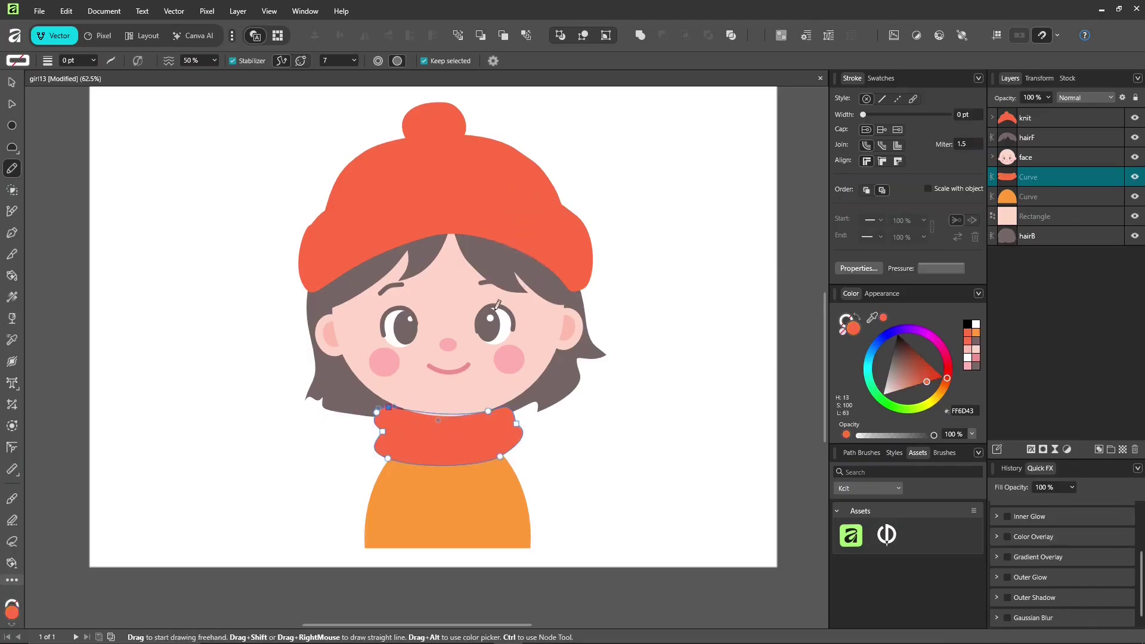
{"action": "key", "text": "Escape"}
{"action": "mouse_move", "coordinate": [525, 495]}
{"action": "left_mouse_down"}
{"action": "mouse_move", "coordinate": [480, 509]}
{"action": "mouse_move", "coordinate": [523, 502]}
{"action": "left_mouse_up"}
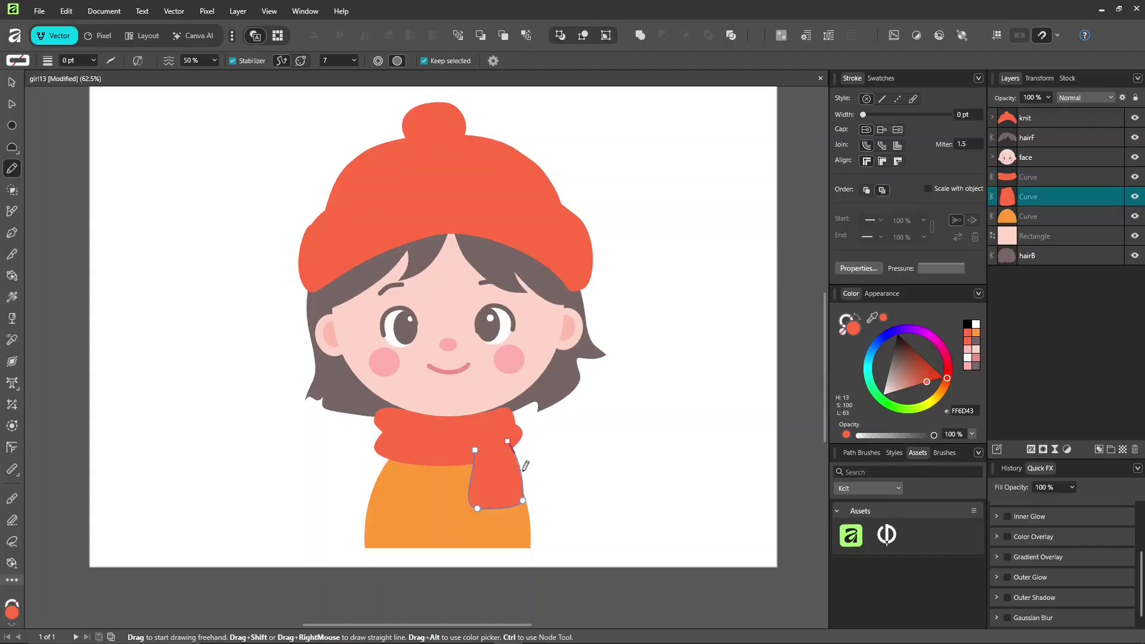
{"action": "key", "text": "ctrl+d"}
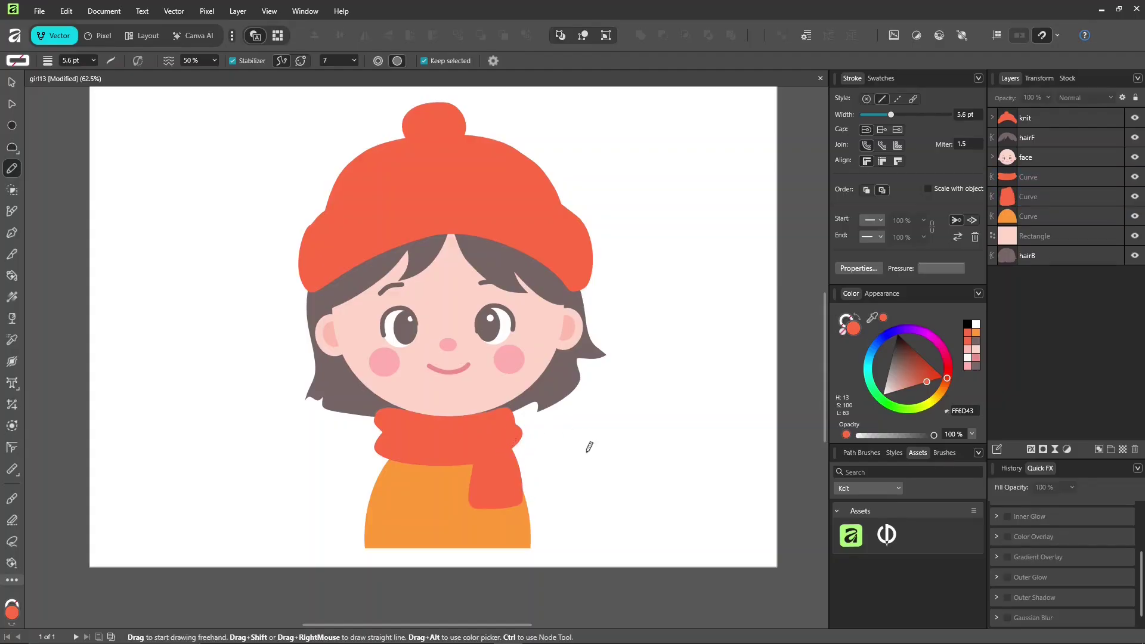
- Group the two scarf shapes and name the group scarf
{"action": "left_click", "coordinate": [1059, 197]}
{"action": "left_click", "coordinate": [1061, 184], "text": "shift"}
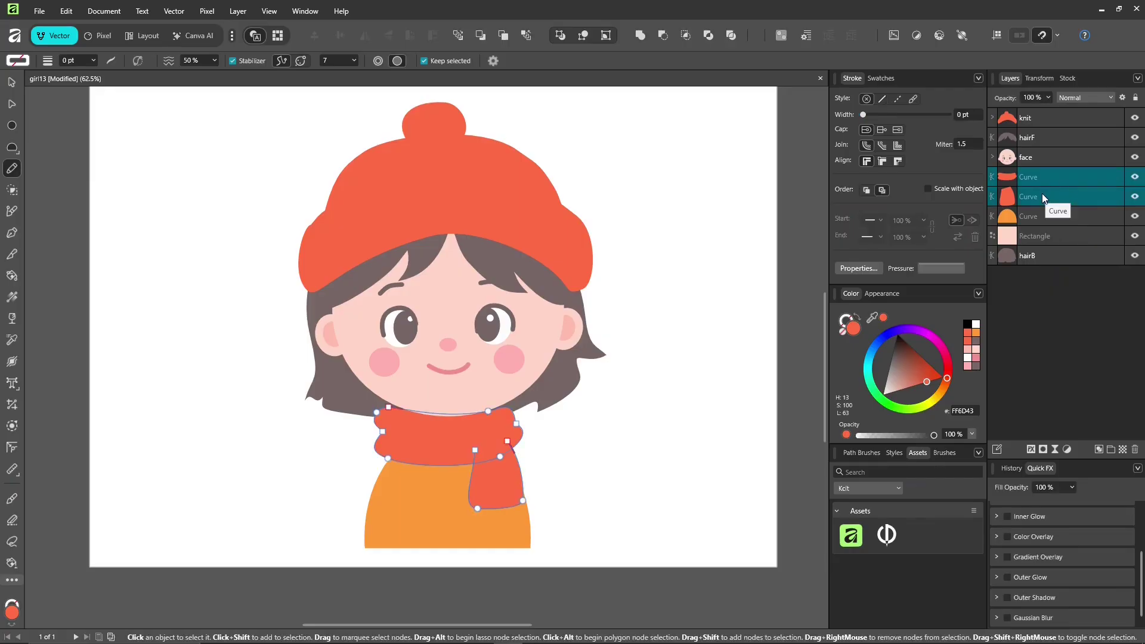
{"action": "key", "text": "ctrl+g"}
{"action": "double_click", "coordinate": [1029, 178]}
{"action": "type", "text": "scarf"}
{"action": "key", "text": "Return"}
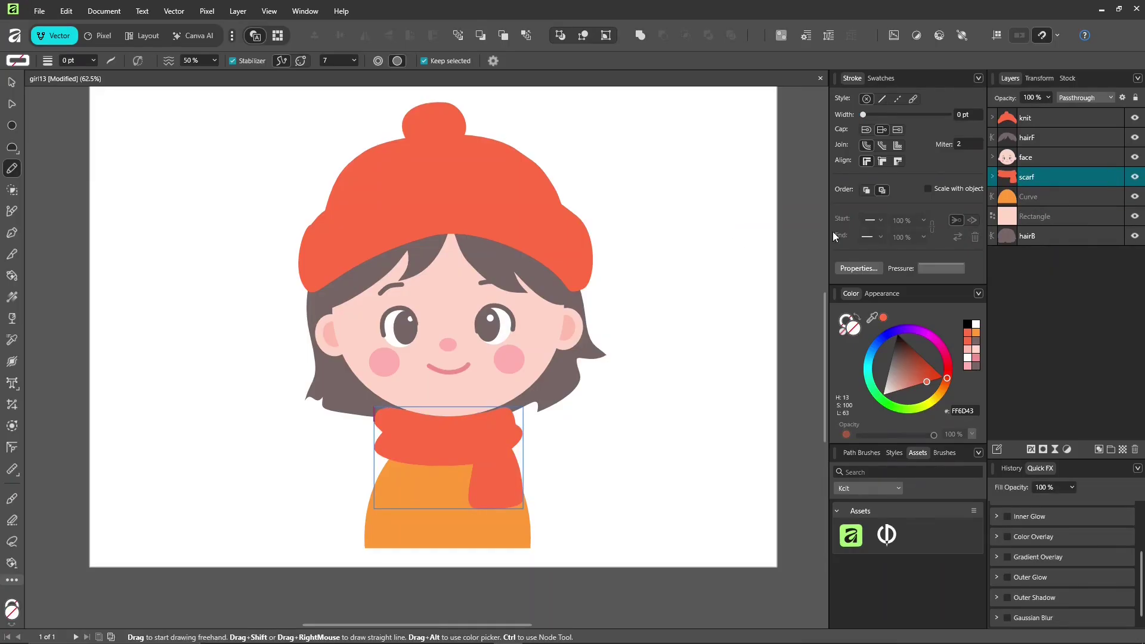
- Group all layers from hairB up to knit and name the group girl
{"action": "left_click", "coordinate": [1053, 236]}
{"action": "left_click", "coordinate": [1067, 120], "text": "shift"}
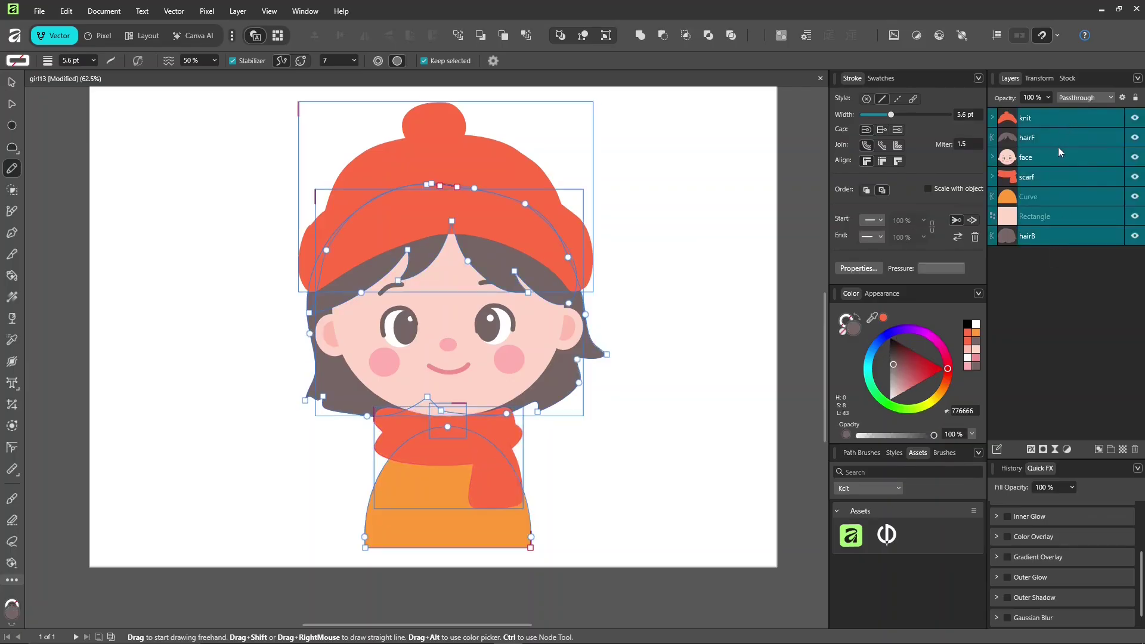
{"action": "key", "text": "ctrl+g"}
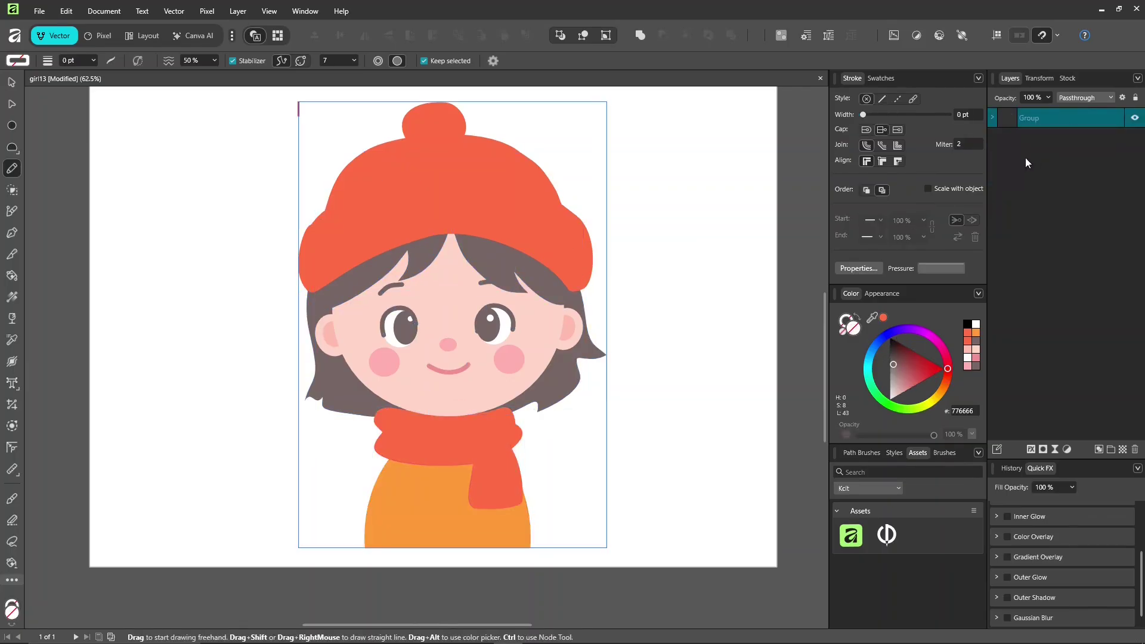
{"action": "double_click", "coordinate": [1034, 124]}
{"action": "type", "text": "girl"}
{"action": "key", "text": "Return"}
- Flip the girl group horizontally back and forth to check the drawing's balance, finishing in its original orientation
{"action": "left_click", "coordinate": [12, 82]}
{"action": "left_click", "coordinate": [365, 36]}
{"action": "left_click", "coordinate": [364, 36]}
{"action": "left_click", "coordinate": [364, 35]}
{"action": "left_click", "coordinate": [364, 39]}
{"action": "left_click", "coordinate": [364, 39]}
{"action": "left_click", "coordinate": [364, 39]}
{"action": "left_click", "coordinate": [364, 39]}
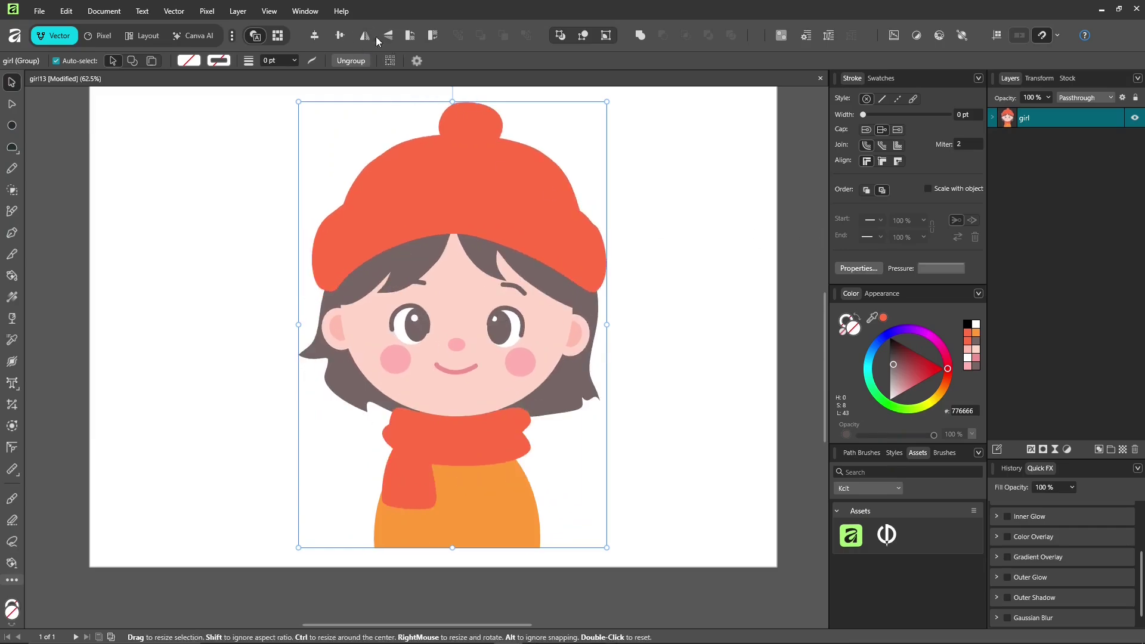
{"action": "left_click", "coordinate": [375, 38]}
- Rename the orange body curve inside the girl group as shirt
{"action": "left_click", "coordinate": [993, 118]}
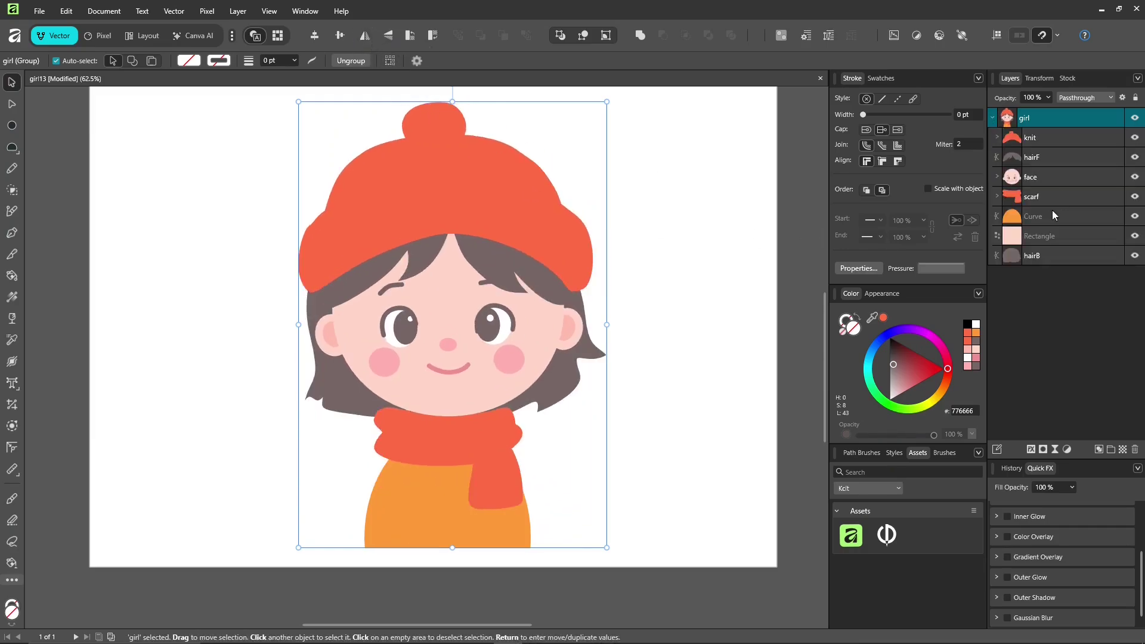
{"action": "left_click", "coordinate": [1031, 217]}
{"action": "left_click", "coordinate": [680, 263]}
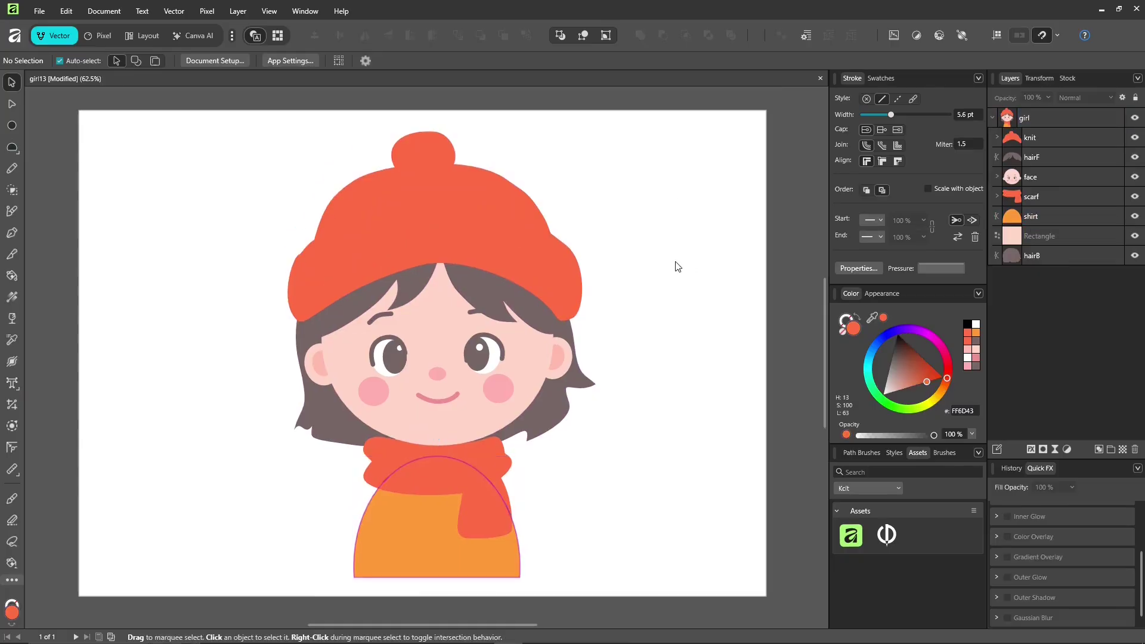
- Draw a rib line near the right end of the hat's brim, nest it inside the brim curve, and set its stroke to 4 pt EA4D40
{"action": "key", "text": "alt"}
{"action": "double_click", "coordinate": [464, 244]}
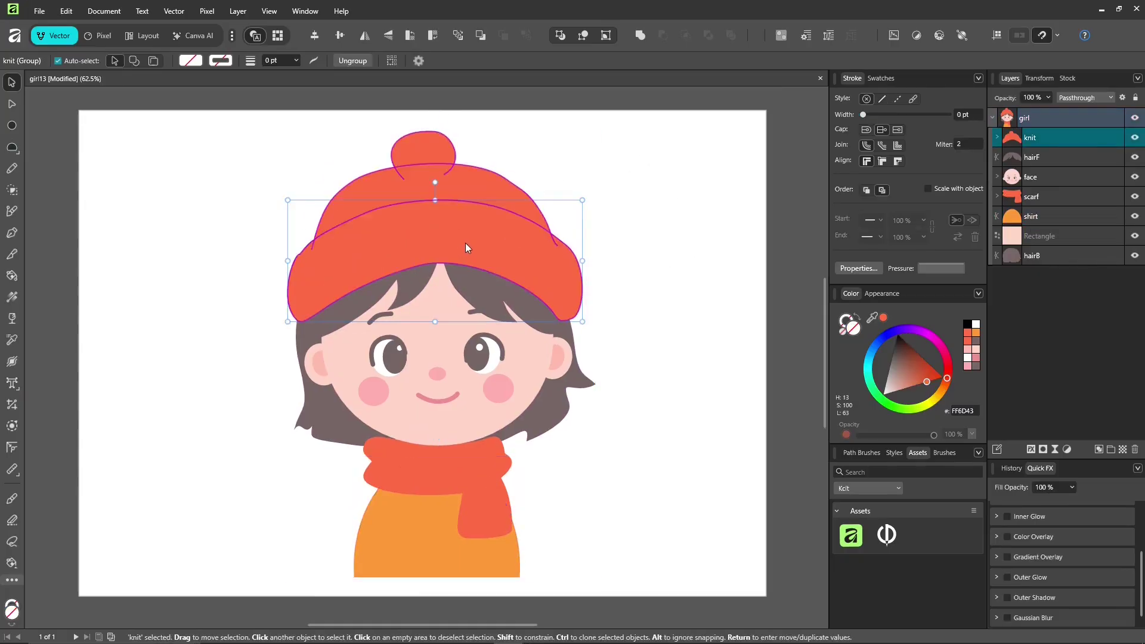
{"action": "double_click", "coordinate": [465, 244]}
{"action": "left_click", "coordinate": [11, 169]}
{"action": "left_click_drag", "start_coordinate": [558, 253], "coordinate": [543, 318]}
{"action": "left_click", "coordinate": [856, 320]}
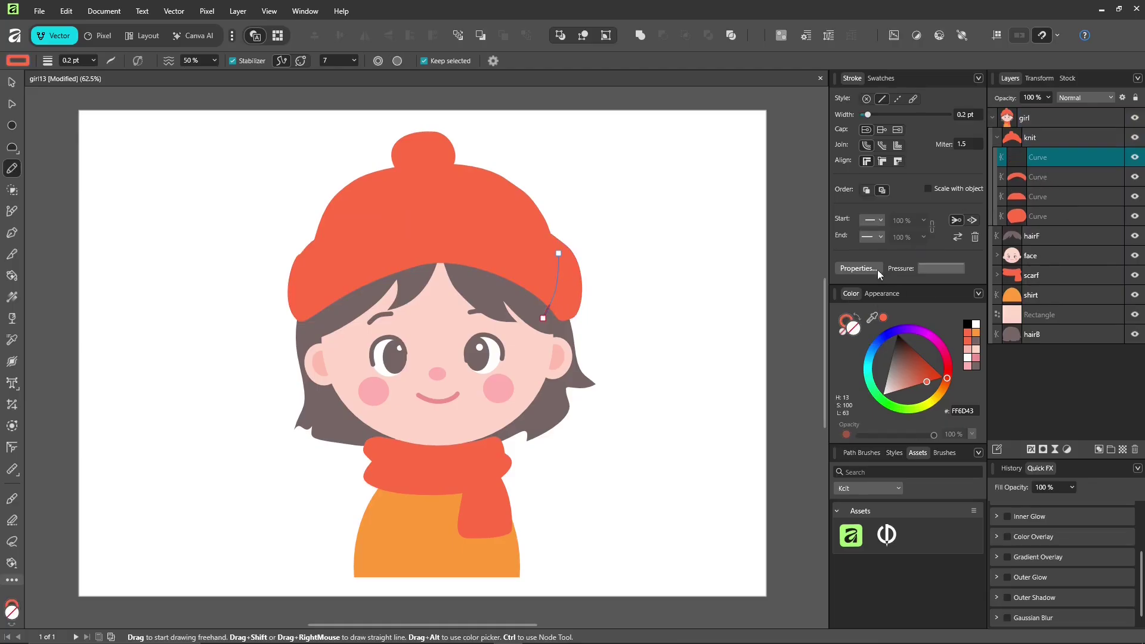
{"action": "left_click_drag", "start_coordinate": [927, 381], "coordinate": [917, 369]}
{"action": "left_click_drag", "start_coordinate": [868, 115], "coordinate": [885, 114]}
{"action": "left_click_drag", "start_coordinate": [1049, 164], "coordinate": [1037, 183]}
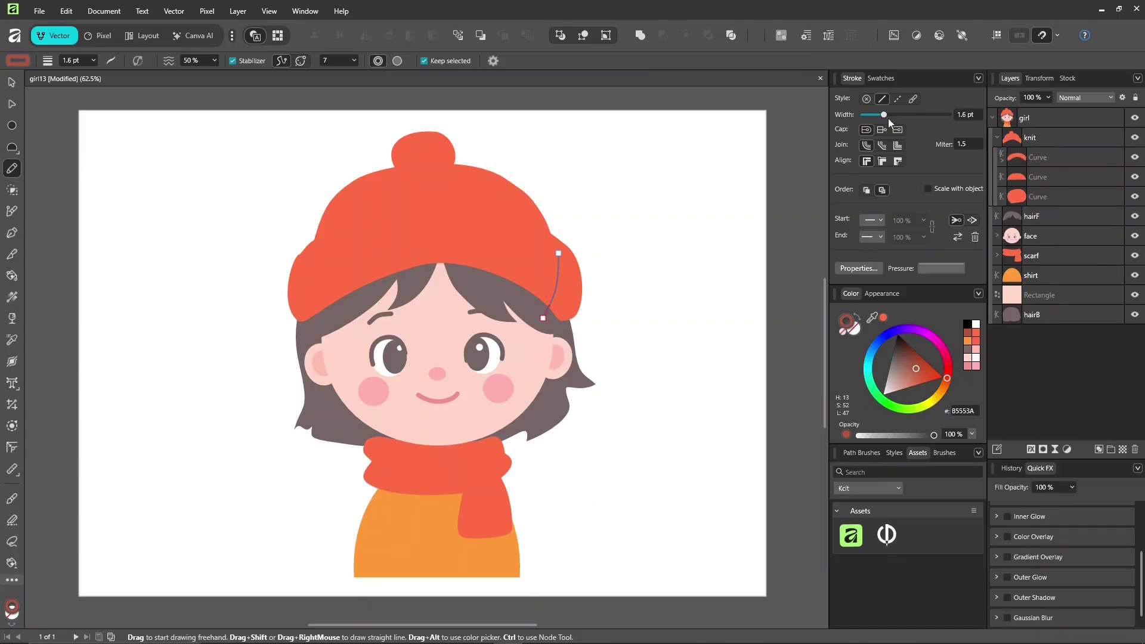
{"action": "left_click_drag", "start_coordinate": [888, 119], "coordinate": [887, 115]}
{"action": "left_click_drag", "start_coordinate": [947, 377], "coordinate": [925, 375]}
- Draw six more rib lines in the same stroke, spaced across the hat's brim
{"action": "left_click_drag", "start_coordinate": [525, 236], "coordinate": [517, 281]}
{"action": "left_click_drag", "start_coordinate": [480, 232], "coordinate": [477, 269]}
{"action": "left_click_drag", "start_coordinate": [433, 221], "coordinate": [431, 263]}
{"action": "left_click_drag", "start_coordinate": [381, 230], "coordinate": [393, 295]}
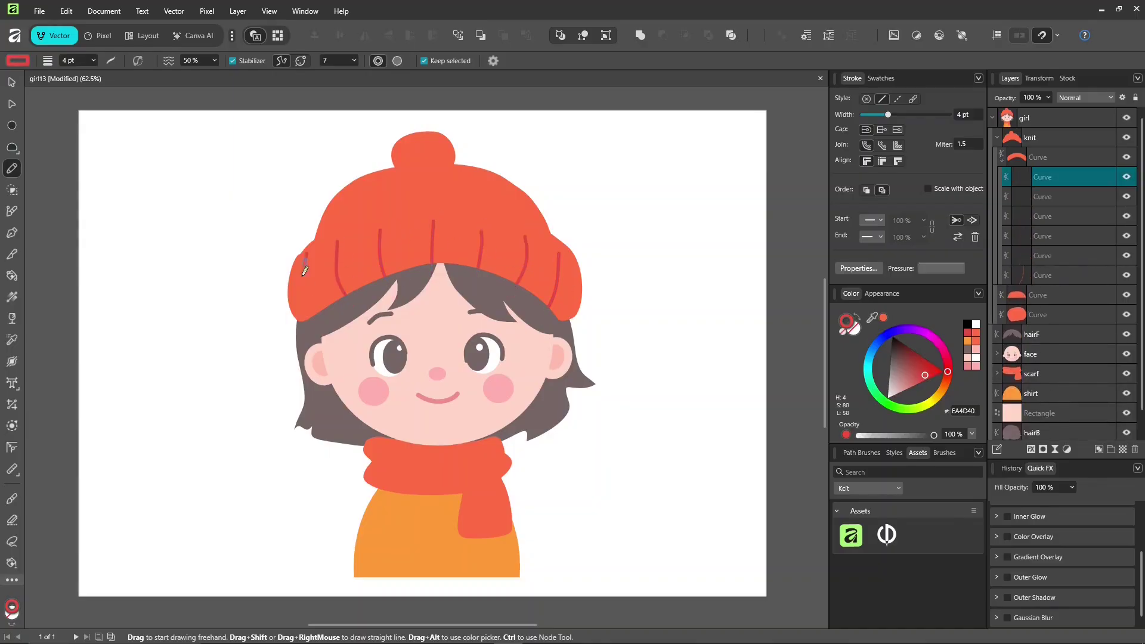
{"action": "left_click_drag", "start_coordinate": [306, 254], "coordinate": [319, 326]}
- Draw four short knit lines inside the hat's crown curve with the same red stroke
{"action": "left_click", "coordinate": [1002, 161]}
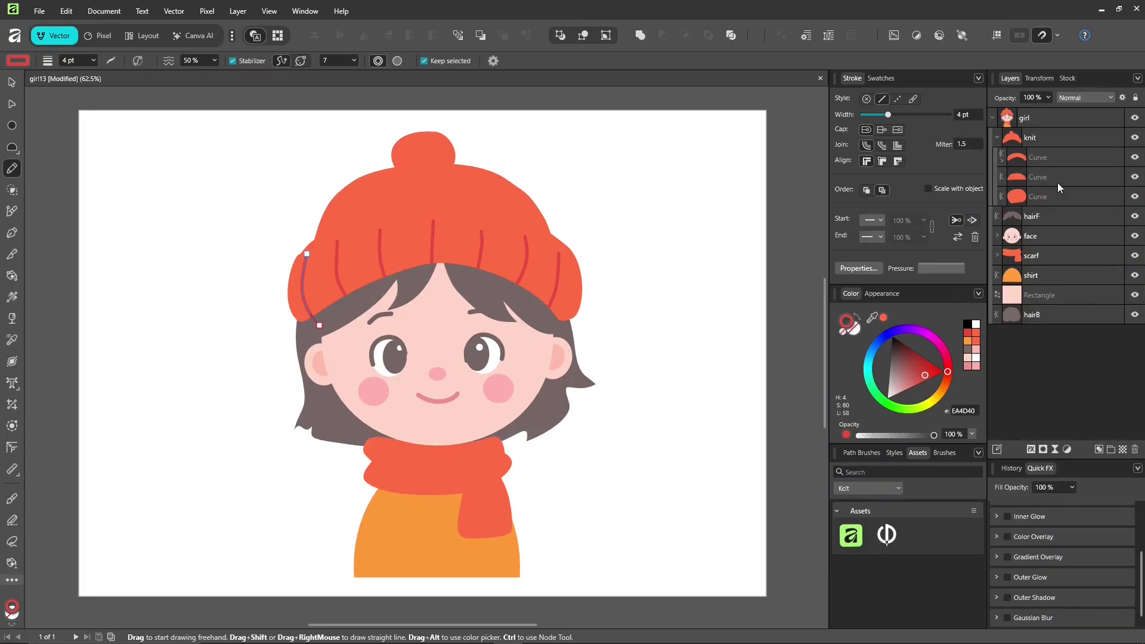
{"action": "left_click", "coordinate": [1054, 179]}
{"action": "left_click", "coordinate": [605, 36]}
{"action": "left_click_drag", "start_coordinate": [352, 218], "coordinate": [368, 190]}
{"action": "mouse_move", "coordinate": [411, 200]}
{"action": "left_mouse_down"}
{"action": "mouse_move", "coordinate": [412, 180]}
{"action": "mouse_move", "coordinate": [481, 178]}
{"action": "mouse_move", "coordinate": [507, 215]}
{"action": "left_mouse_up"}
- Draw two fold lines inside the scarf's wrap and one inside its hanging end with the same red stroke
{"action": "left_click", "coordinate": [997, 334]}
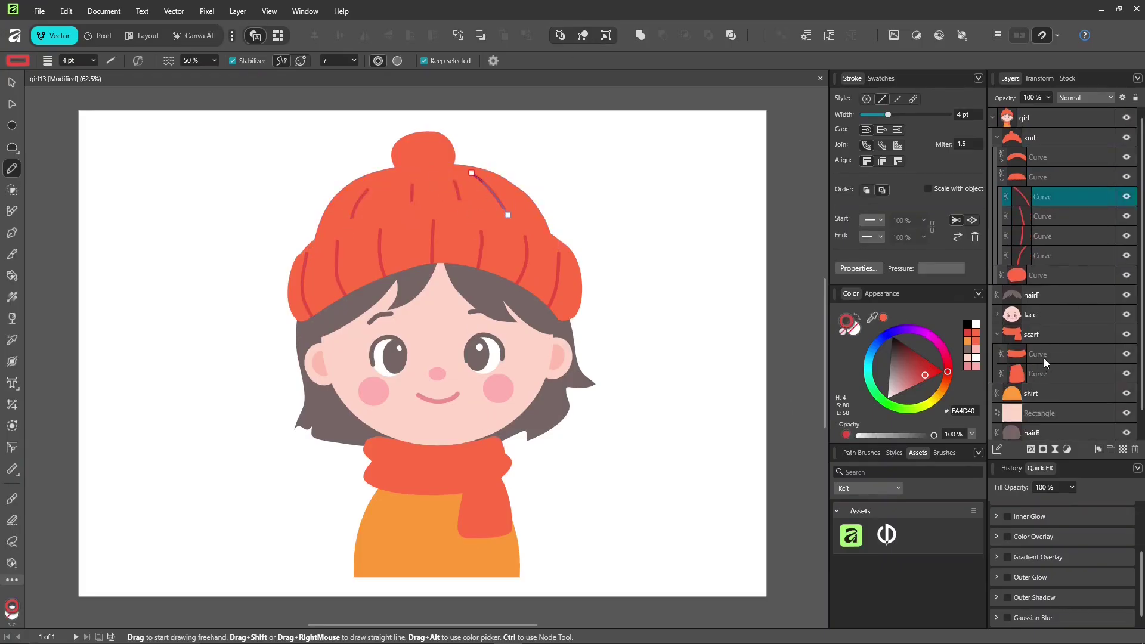
{"action": "left_click", "coordinate": [1039, 354]}
{"action": "left_click_drag", "start_coordinate": [515, 444], "coordinate": [450, 464]}
{"action": "left_click_drag", "start_coordinate": [360, 454], "coordinate": [445, 466]}
{"action": "left_click", "coordinate": [1043, 421]}
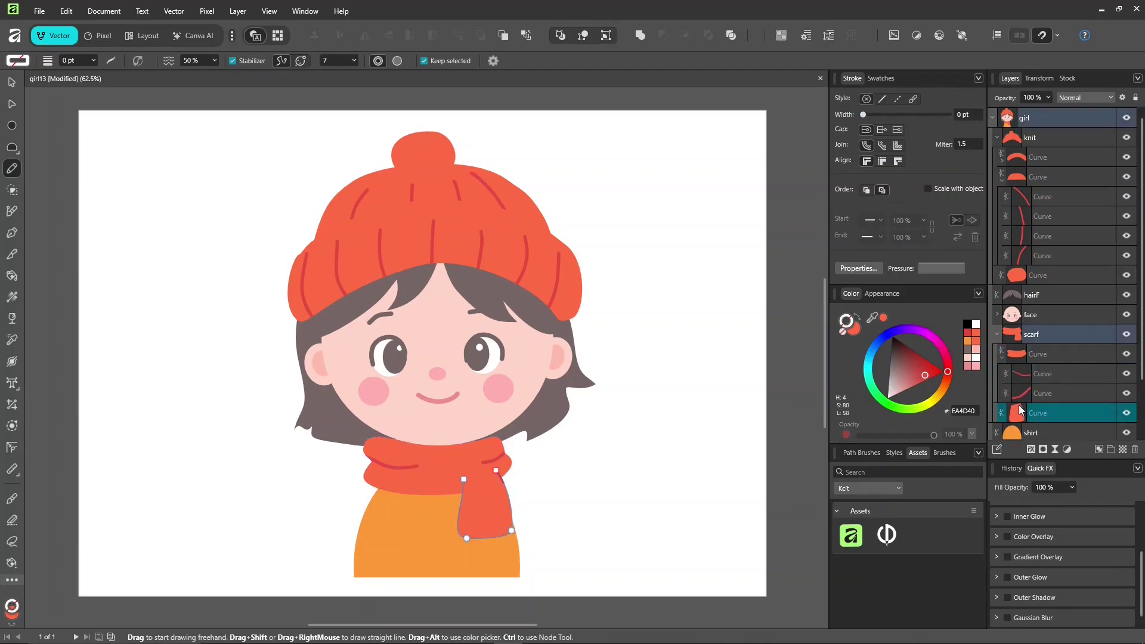
{"action": "left_click_drag", "start_coordinate": [483, 474], "coordinate": [490, 525]}
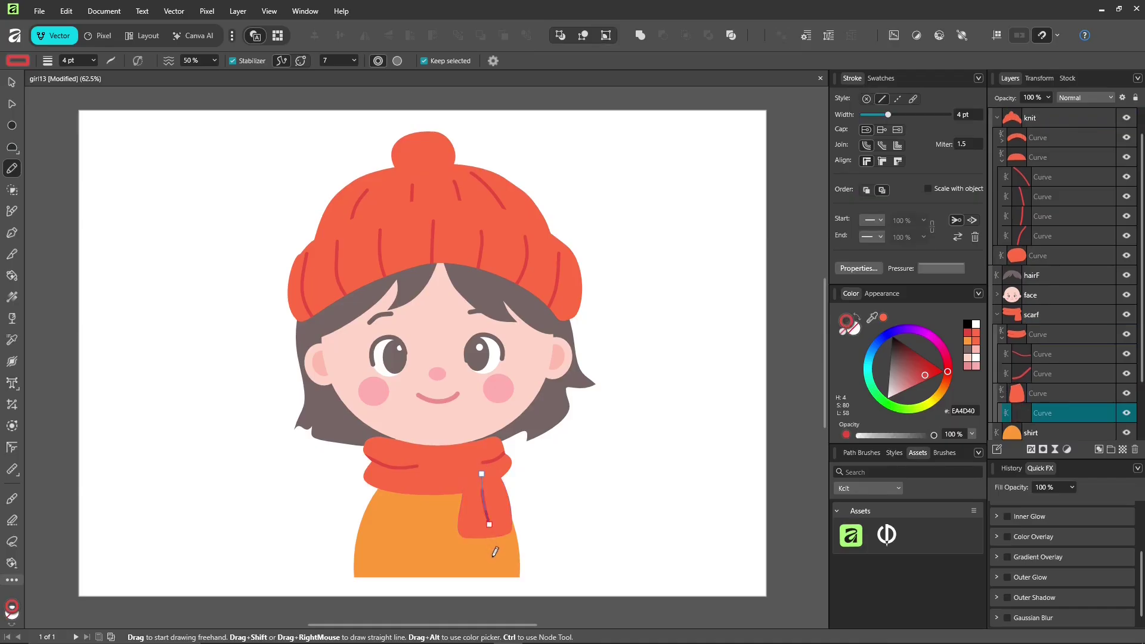
{"action": "key", "text": "ctrl+d"}
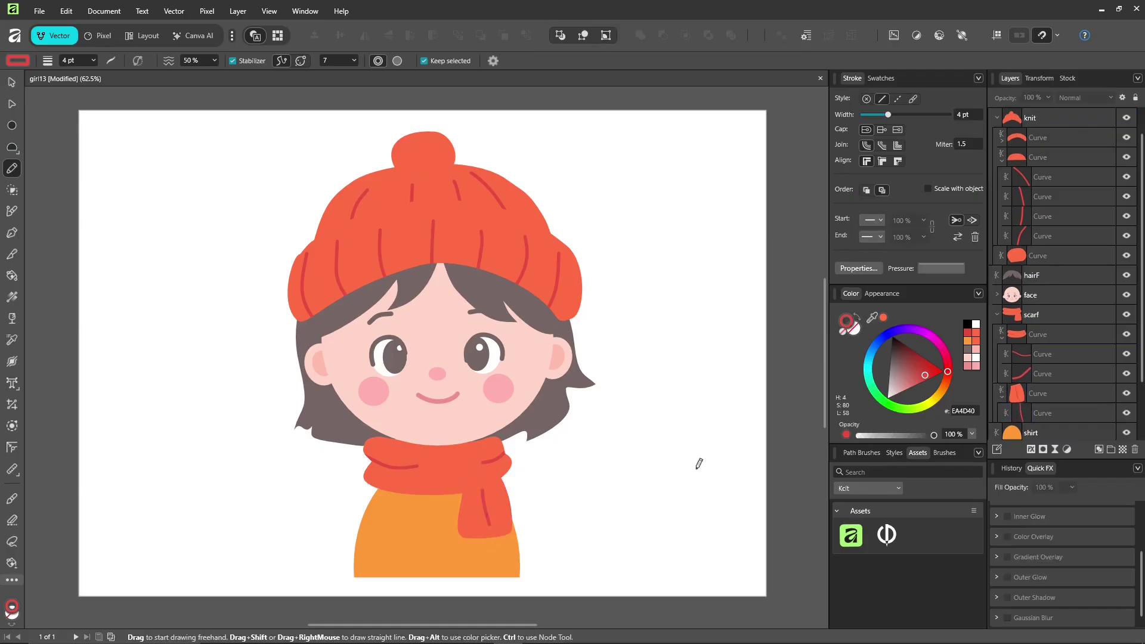
- Draw a fringe shadow inside the face shape under the left hair strand, with a 6.8 pt stroke in darker skin tone FFB8A4
{"action": "left_click_drag", "start_coordinate": [606, 484], "coordinate": [613, 464]}
{"action": "left_click", "coordinate": [548, 373]}
{"action": "key", "text": "ctrl+z"}
{"action": "left_click", "coordinate": [541, 376], "text": "ctrl"}
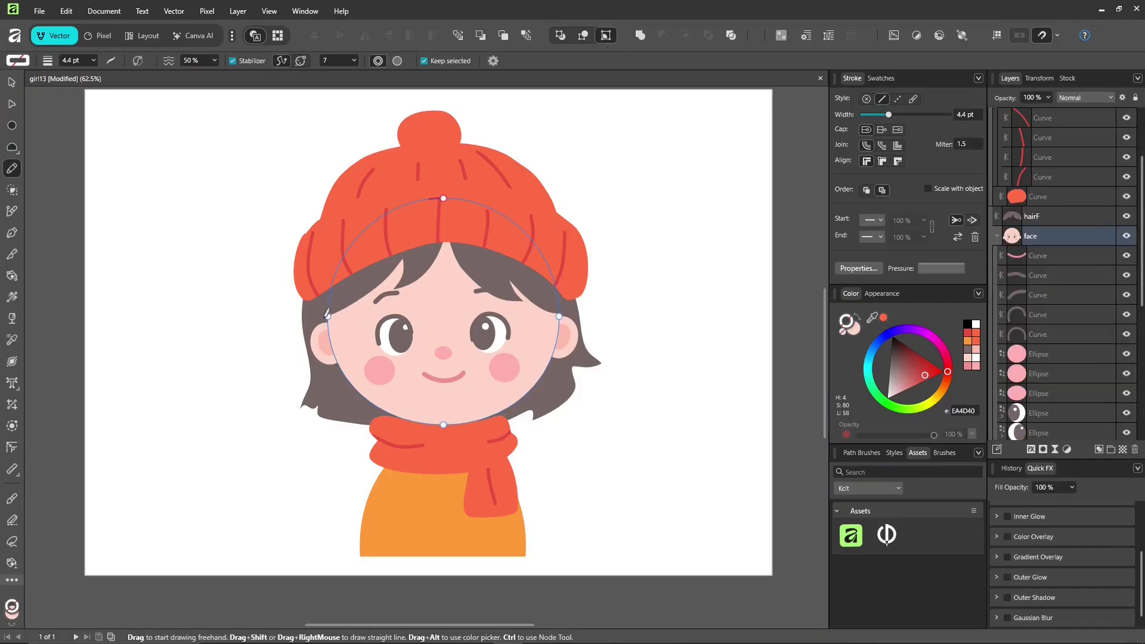
{"action": "left_click_drag", "start_coordinate": [327, 313], "coordinate": [382, 286]}
{"action": "left_click_drag", "start_coordinate": [889, 114], "coordinate": [894, 115]}
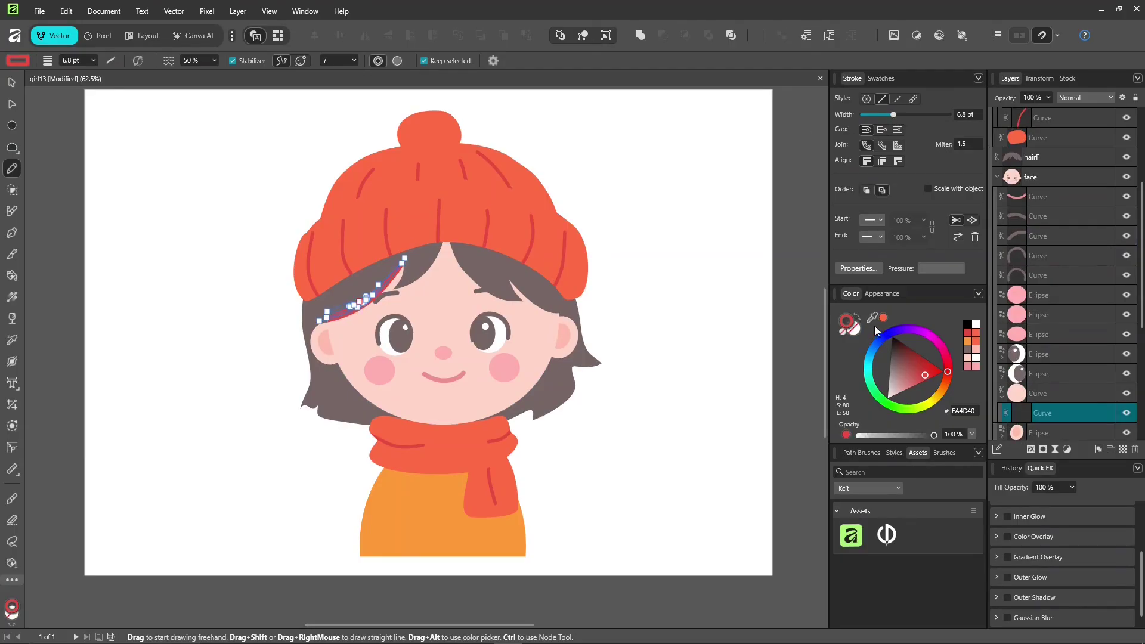
{"action": "left_click_drag", "start_coordinate": [873, 317], "coordinate": [525, 334]}
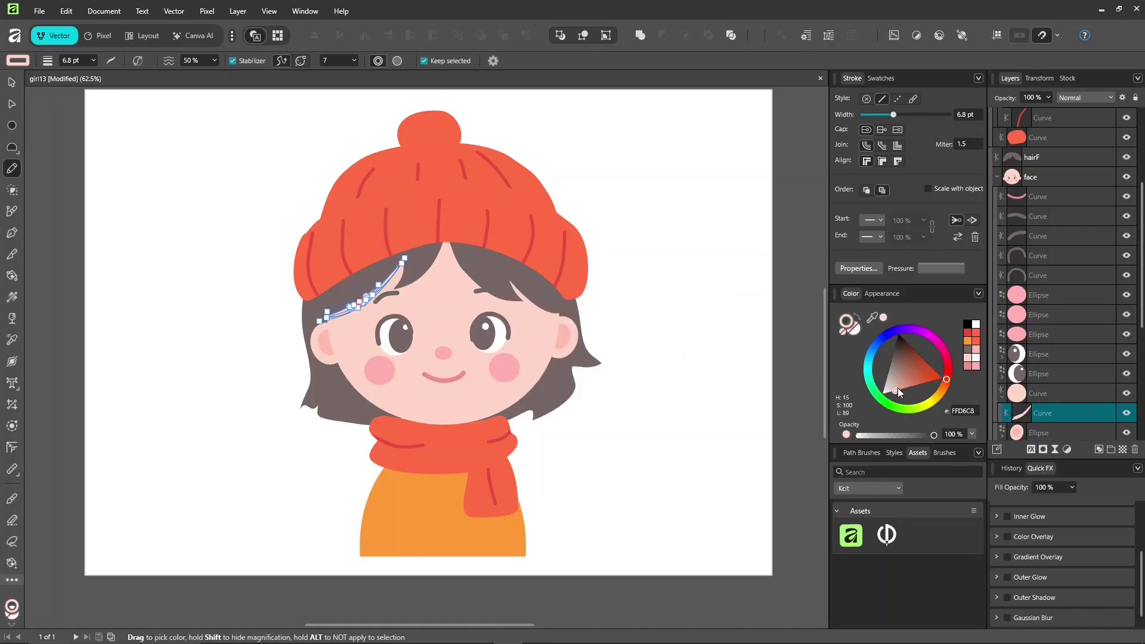
{"action": "left_click_drag", "start_coordinate": [898, 387], "coordinate": [897, 393]}
- Draw more skin shadows inside the face shape under the parting and right fringe, beside the ears, and along the chin
{"action": "mouse_move", "coordinate": [405, 257]}
{"action": "left_mouse_down"}
{"action": "mouse_move", "coordinate": [396, 286]}
{"action": "mouse_move", "coordinate": [405, 257]}
{"action": "mouse_move", "coordinate": [426, 272]}
{"action": "mouse_move", "coordinate": [451, 241]}
{"action": "mouse_move", "coordinate": [455, 258]}
{"action": "left_mouse_up"}
{"action": "key", "text": "ctrl+d"}
{"action": "left_click_drag", "start_coordinate": [554, 312], "coordinate": [498, 275]}
{"action": "key", "text": "ctrl+d"}
{"action": "left_click_drag", "start_coordinate": [558, 332], "coordinate": [560, 313]}
{"action": "left_click_drag", "start_coordinate": [334, 307], "coordinate": [333, 365]}
{"action": "mouse_move", "coordinate": [388, 416]}
{"action": "left_mouse_down"}
{"action": "mouse_move", "coordinate": [460, 424]}
{"action": "mouse_move", "coordinate": [386, 404]}
{"action": "left_mouse_up"}
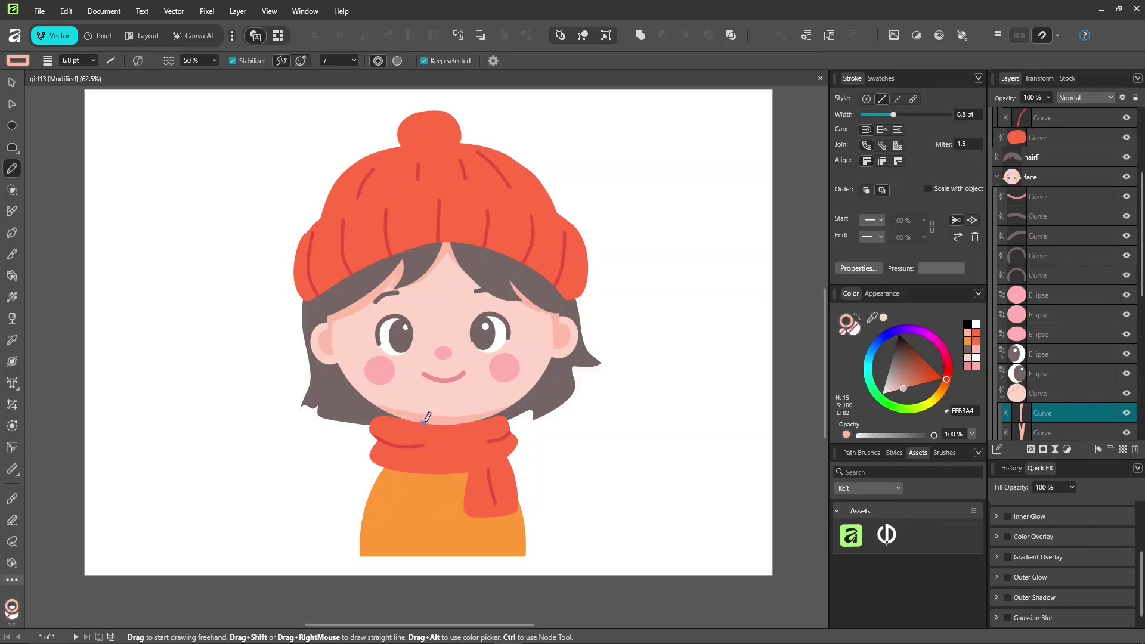
{"action": "mouse_move", "coordinate": [511, 426]}
{"action": "left_mouse_down"}
{"action": "mouse_move", "coordinate": [530, 415]}
{"action": "mouse_move", "coordinate": [522, 397]}
{"action": "left_mouse_up"}
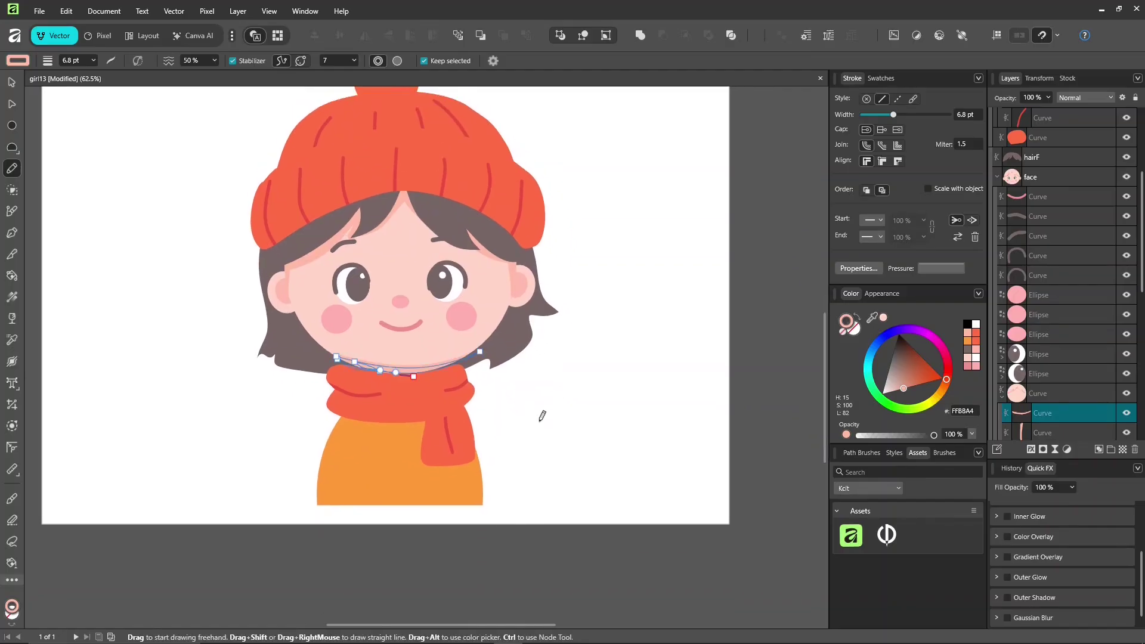
- Draw a filled shadow shape inside the scarf wrap along its right side and lower edge, blended with Multiply and coloured EFC5B7
{"action": "left_click", "coordinate": [433, 412], "text": "ctrl"}
{"action": "mouse_move", "coordinate": [434, 365]}
{"action": "left_mouse_down"}
{"action": "mouse_move", "coordinate": [435, 408]}
{"action": "mouse_move", "coordinate": [380, 417]}
{"action": "left_mouse_up"}
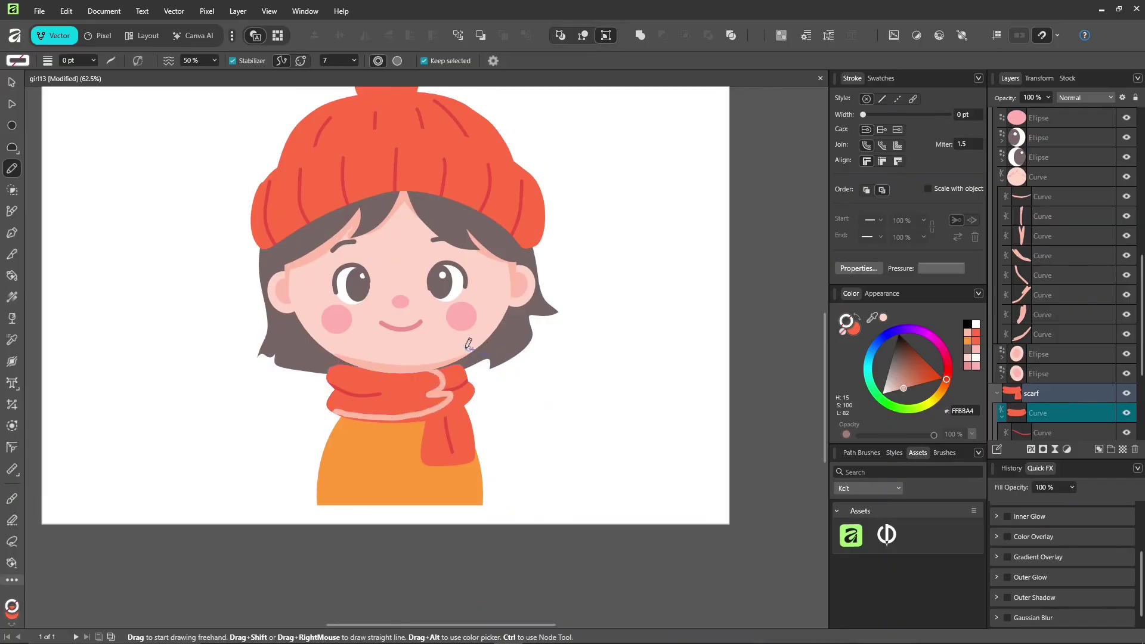
{"action": "left_click_drag", "start_coordinate": [467, 346], "coordinate": [470, 349]}
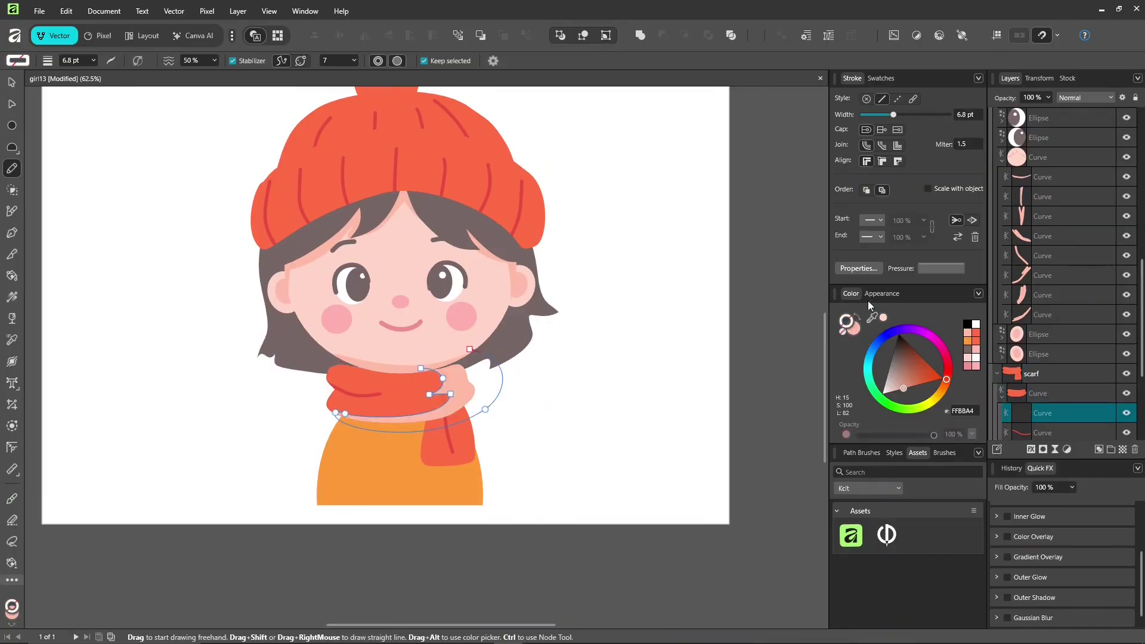
{"action": "left_click", "coordinate": [1095, 98]}
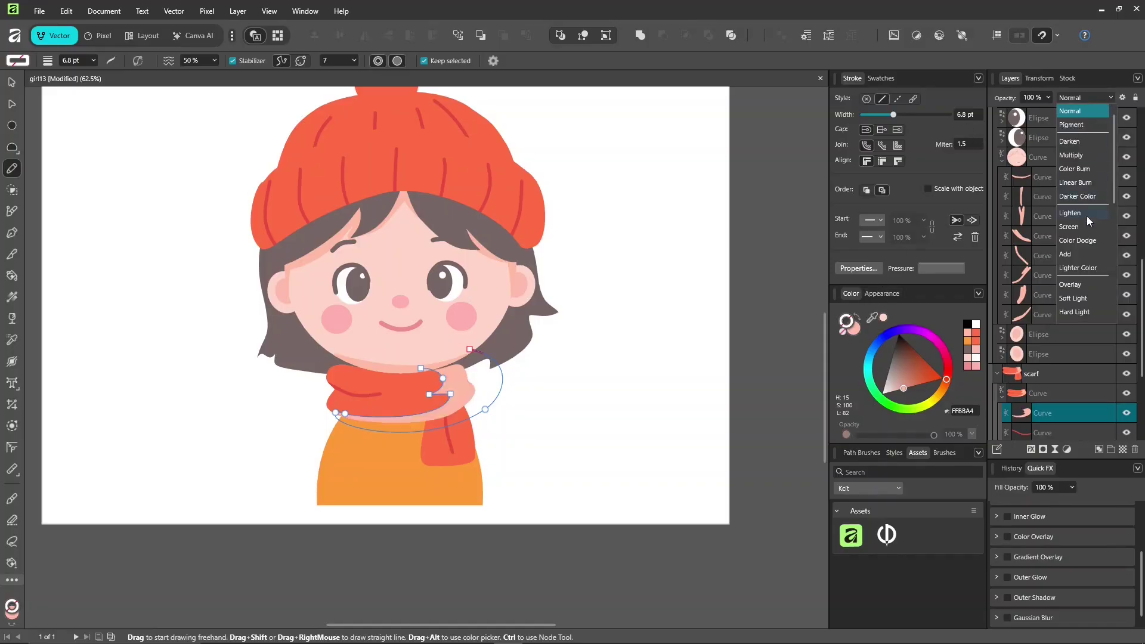
{"action": "left_click", "coordinate": [1074, 156]}
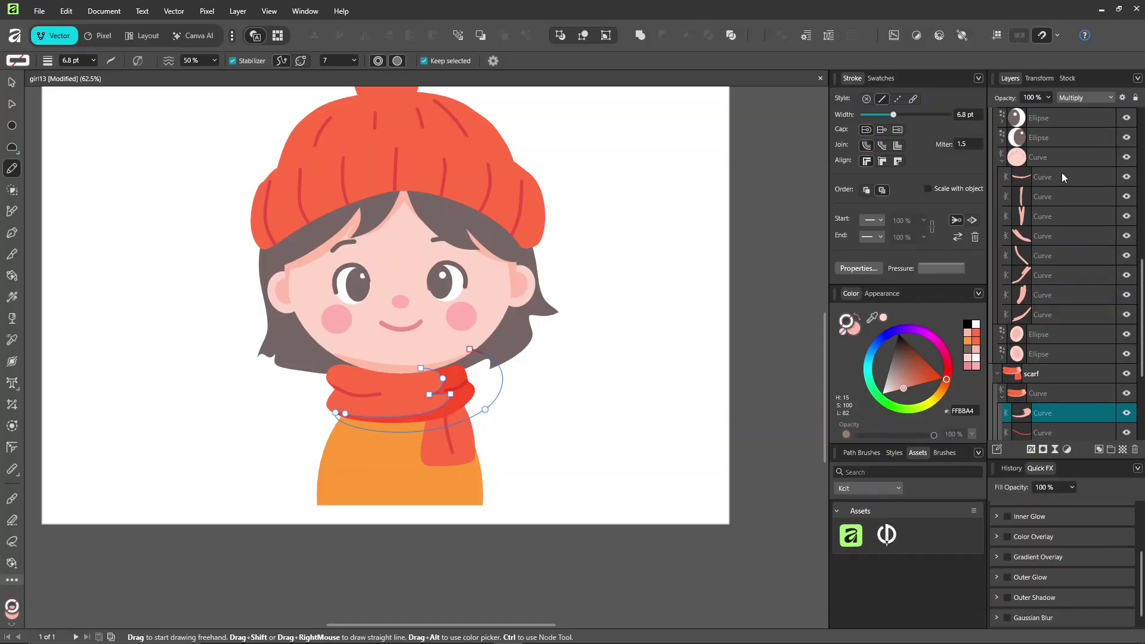
{"action": "left_click_drag", "start_coordinate": [904, 391], "coordinate": [860, 389]}
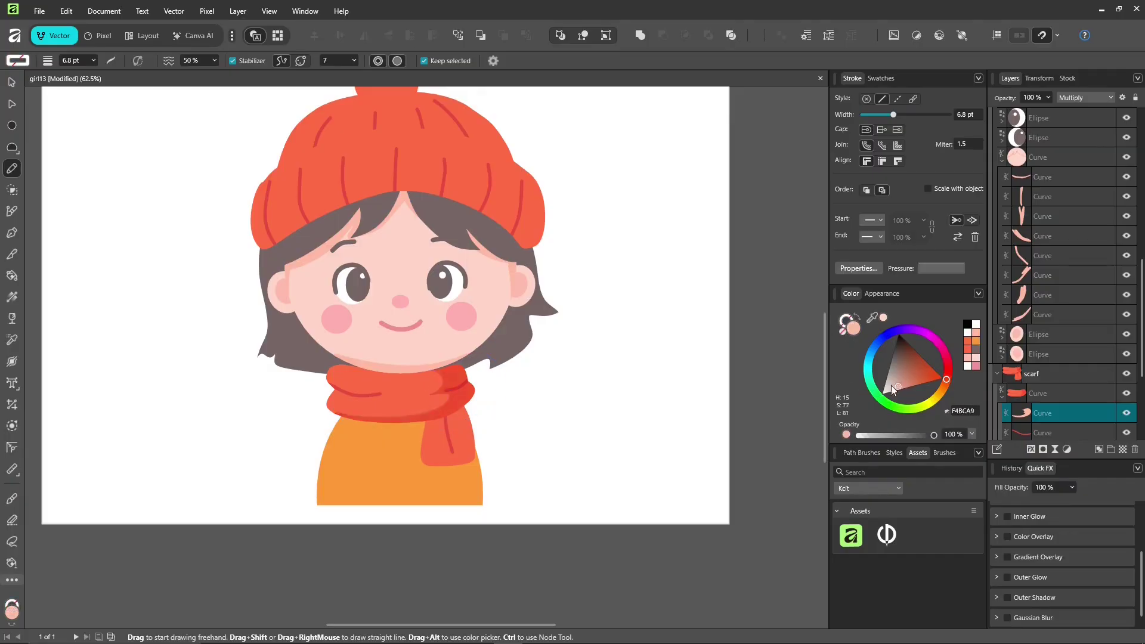
{"action": "mouse_move", "coordinate": [872, 361]}
{"action": "left_mouse_down"}
{"action": "mouse_move", "coordinate": [886, 347]}
{"action": "mouse_move", "coordinate": [897, 385]}
{"action": "left_mouse_up"}
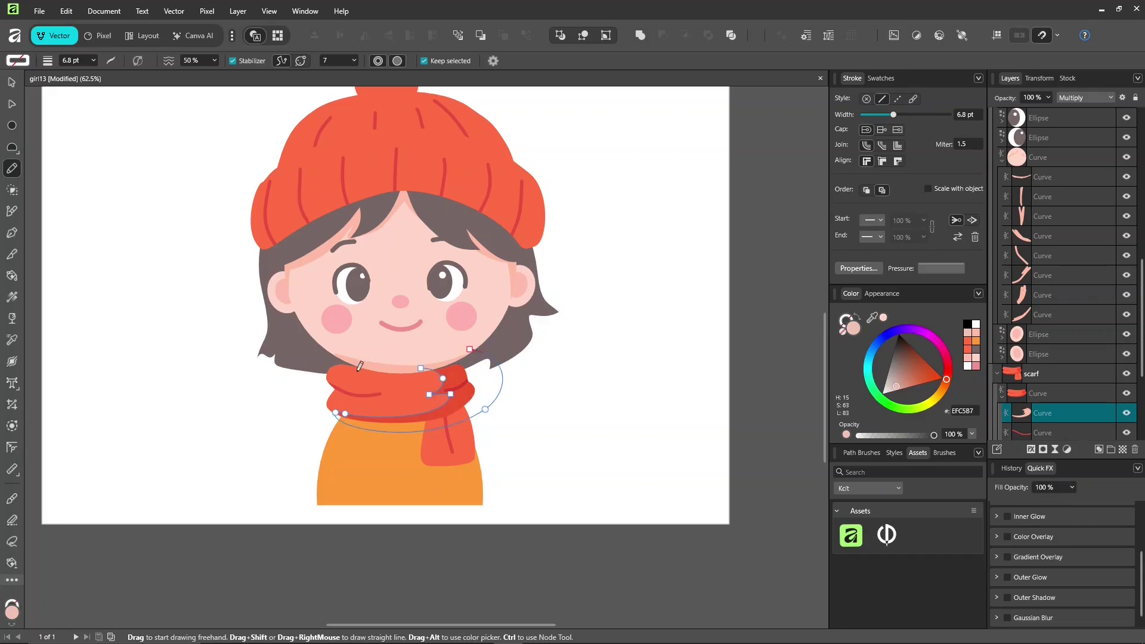
- Draw two more Multiply shadows inside the scarf wrap, one at its left end in EFC5B7 and one beneath the chin in CFA89B
{"action": "mouse_move", "coordinate": [341, 366]}
{"action": "left_mouse_down"}
{"action": "mouse_move", "coordinate": [345, 389]}
{"action": "mouse_move", "coordinate": [316, 401]}
{"action": "mouse_move", "coordinate": [314, 360]}
{"action": "left_mouse_up"}
{"action": "left_click", "coordinate": [1104, 98]}
{"action": "left_click", "coordinate": [1089, 154]}
{"action": "left_click_drag", "start_coordinate": [345, 356], "coordinate": [377, 375]}
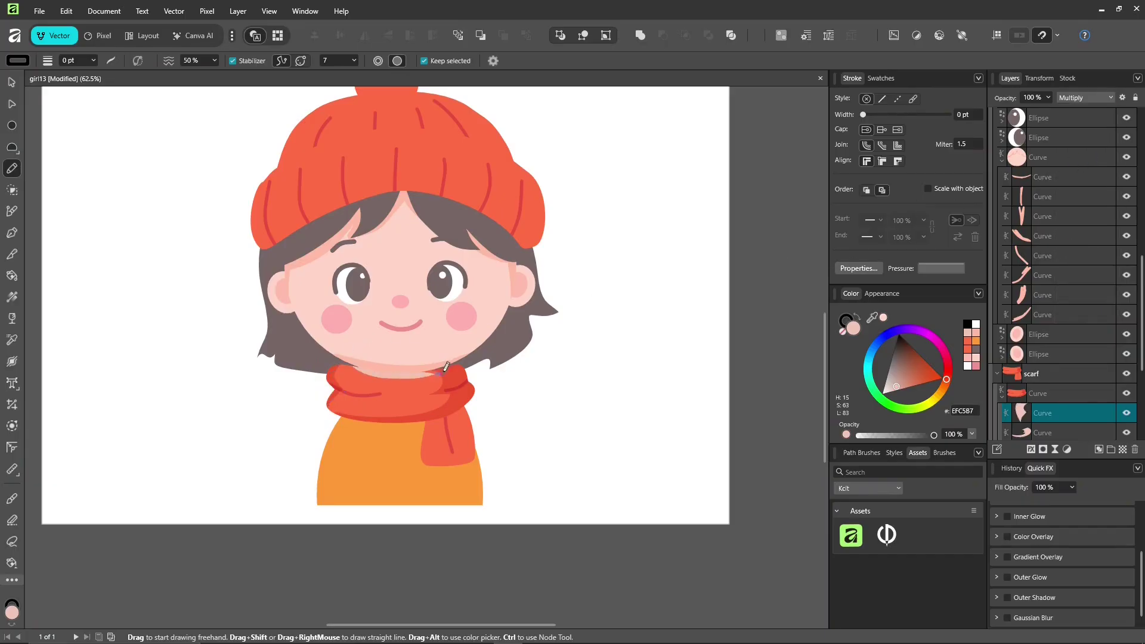
{"action": "left_click", "coordinate": [1104, 99]}
{"action": "left_click", "coordinate": [1083, 155]}
{"action": "left_click_drag", "start_coordinate": [897, 381], "coordinate": [898, 380]}
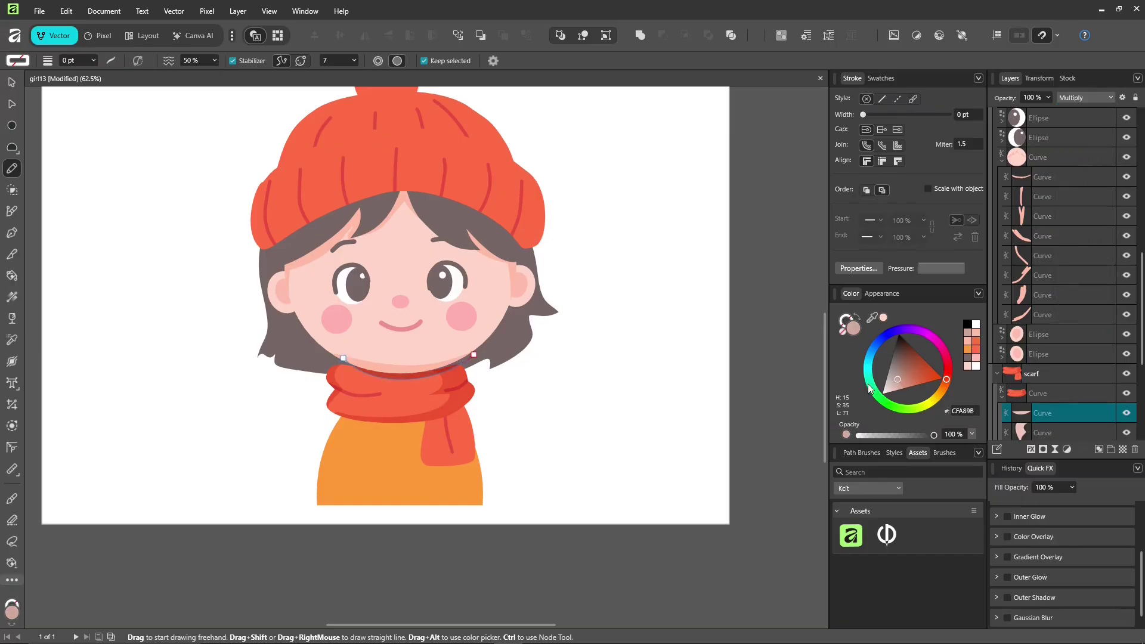
- Draw a filled shadow inside the shirt's lower right, blended with Multiply, softened with a 50 px Gaussian Blur and coloured FFC4AF
{"action": "scroll", "coordinate": [488, 422], "scroll_direction": "down", "scroll_amount": 2}
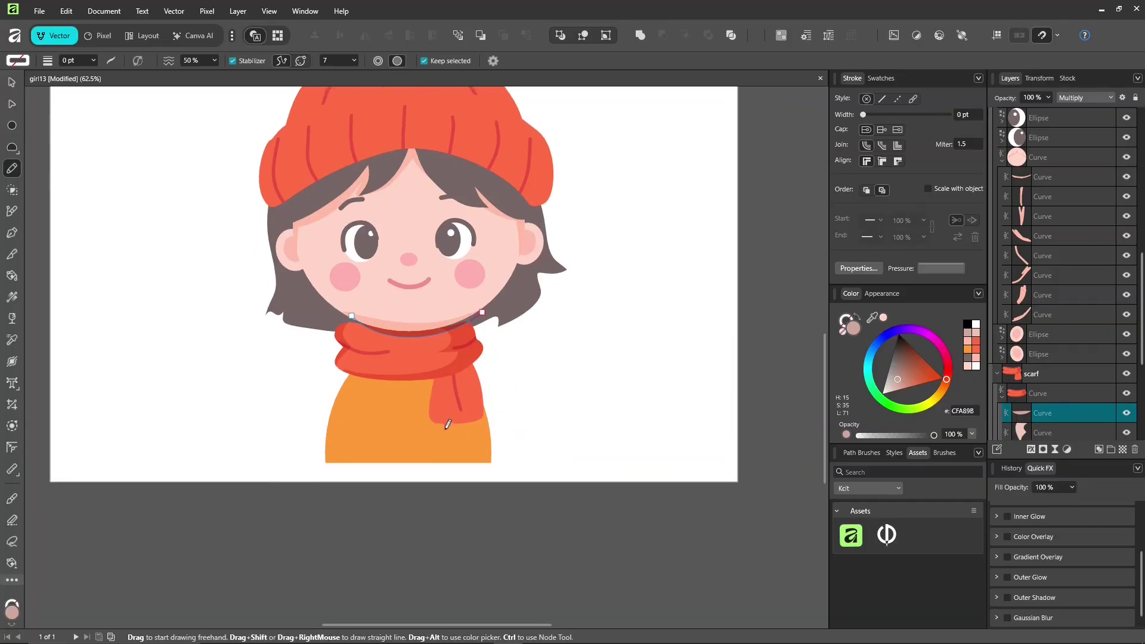
{"action": "left_click", "coordinate": [394, 448], "text": "ctrl"}
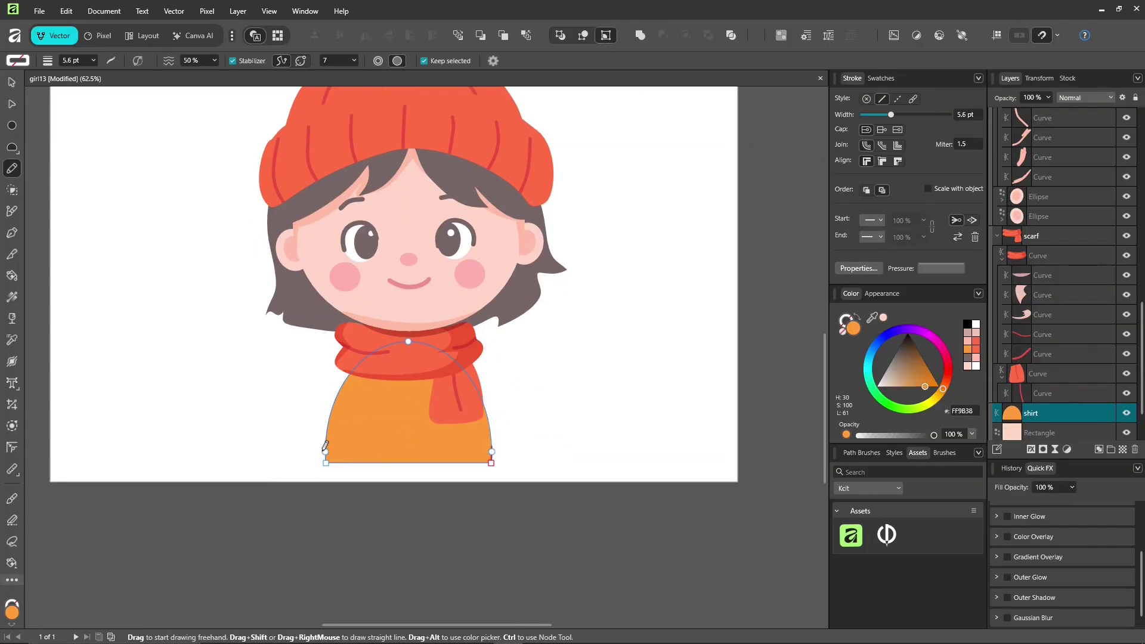
{"action": "left_click_drag", "start_coordinate": [316, 452], "coordinate": [368, 451]}
{"action": "left_click_drag", "start_coordinate": [482, 517], "coordinate": [426, 545]}
{"action": "left_click", "coordinate": [1085, 97]}
{"action": "left_click", "coordinate": [1071, 155]}
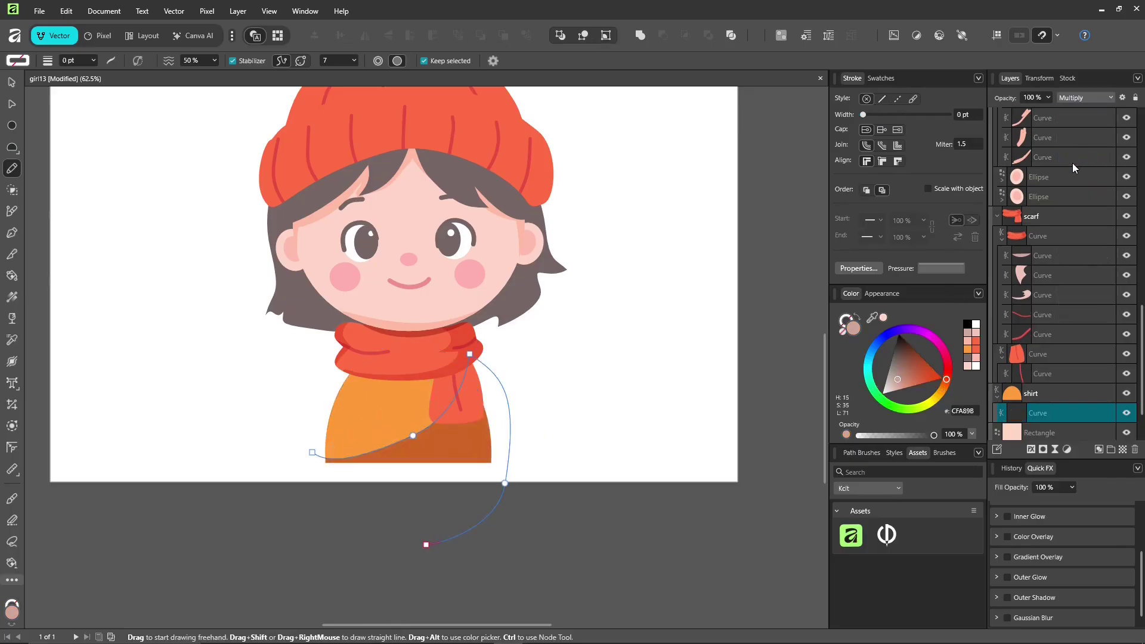
{"action": "left_click_drag", "start_coordinate": [899, 379], "coordinate": [886, 390]}
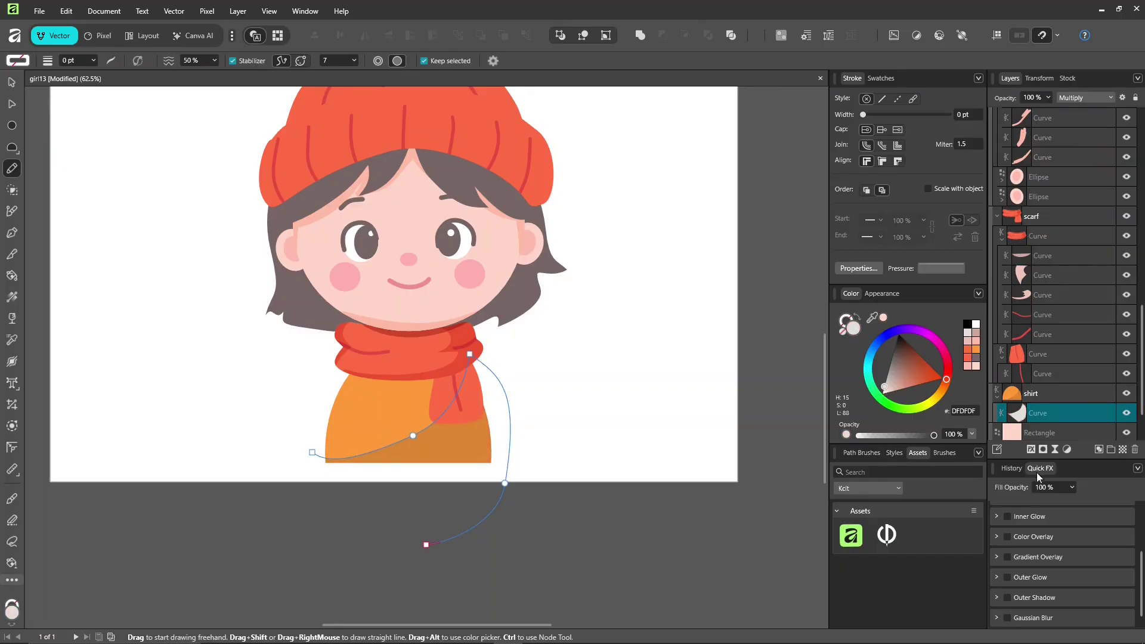
{"action": "left_click", "coordinate": [1038, 618]}
{"action": "left_click_drag", "start_coordinate": [1032, 602], "coordinate": [1053, 604]}
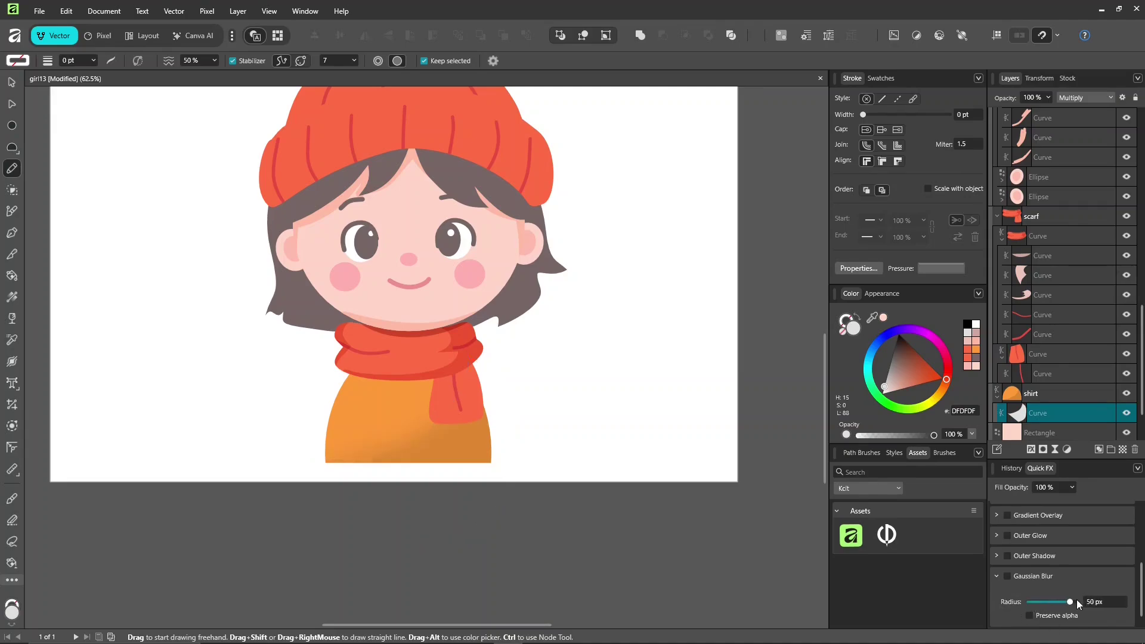
{"action": "left_click_drag", "start_coordinate": [884, 391], "coordinate": [901, 391]}
- Draw a shadow inside the shirt beneath the scarf, blended with Multiply, with a 0.5 px Gaussian Blur and colour ECAD97
{"action": "mouse_move", "coordinate": [352, 376]}
{"action": "left_mouse_down"}
{"action": "mouse_move", "coordinate": [385, 391]}
{"action": "mouse_move", "coordinate": [445, 381]}
{"action": "left_mouse_up"}
{"action": "left_click", "coordinate": [1087, 97]}
{"action": "left_click", "coordinate": [1079, 159]}
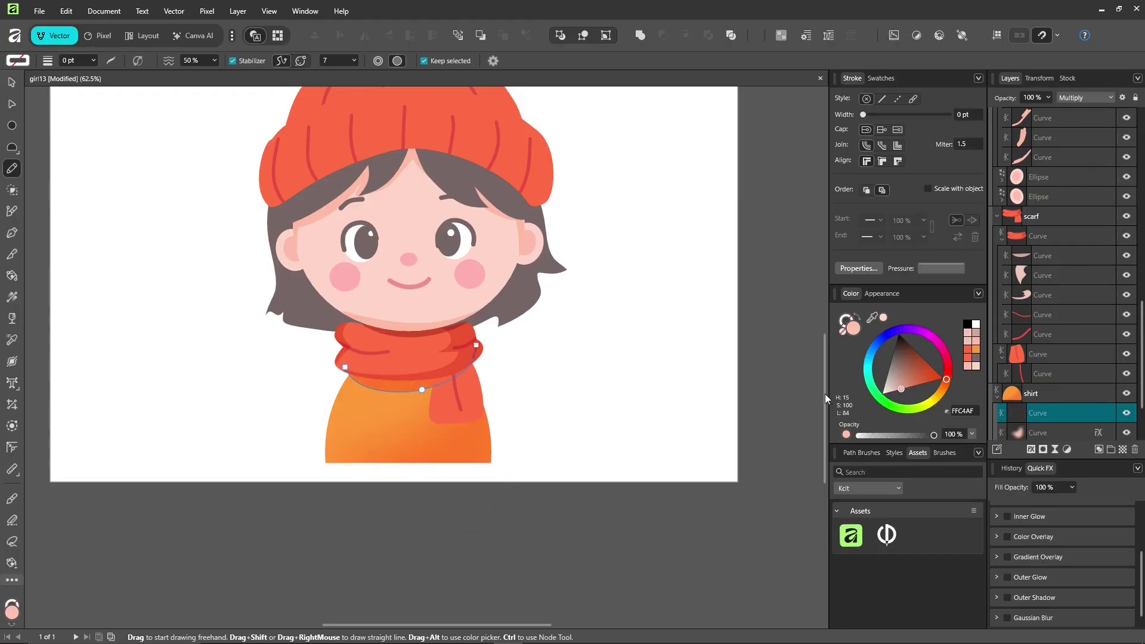
{"action": "left_click", "coordinate": [1033, 618]}
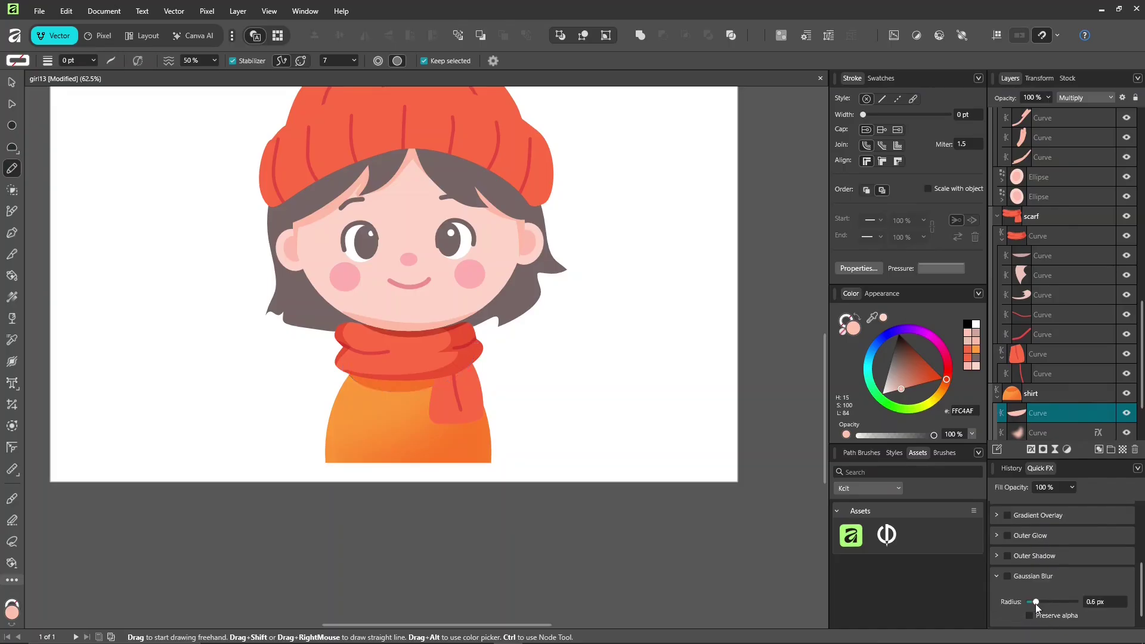
{"action": "left_click_drag", "start_coordinate": [1035, 604], "coordinate": [1042, 605]}
{"action": "left_click", "coordinate": [903, 384]}
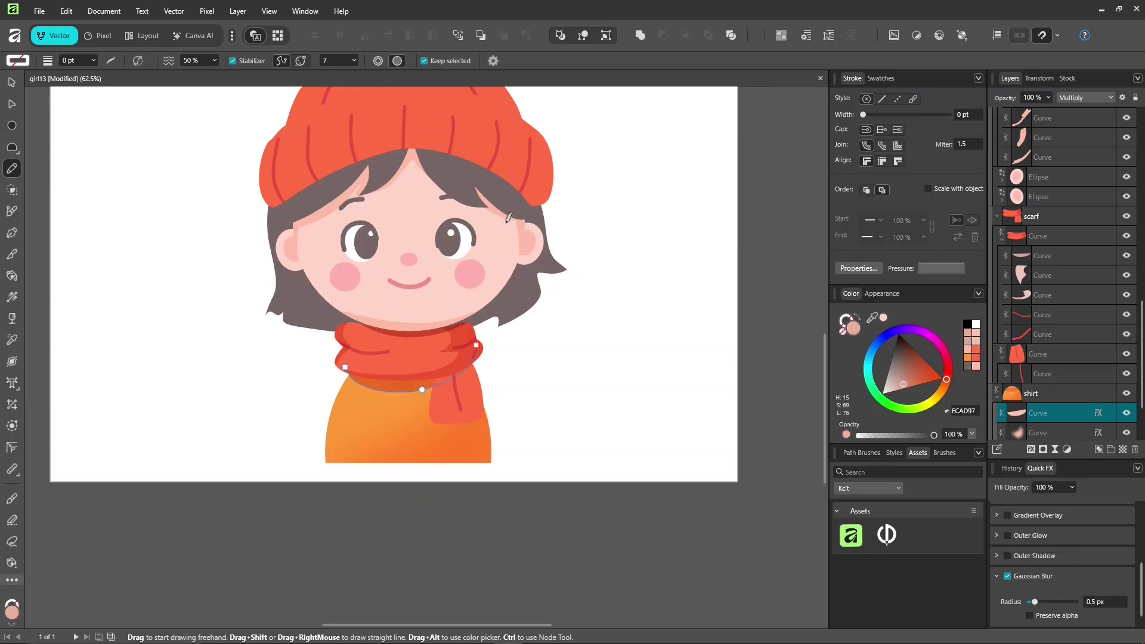
- Draw a Multiply shadow in ECAD97 inside the hat brim along its lower edge and right side, and refine its inner edge
{"action": "scroll", "coordinate": [527, 277], "scroll_direction": "up", "scroll_amount": 2}
{"action": "left_click", "coordinate": [432, 181], "text": "ctrl"}
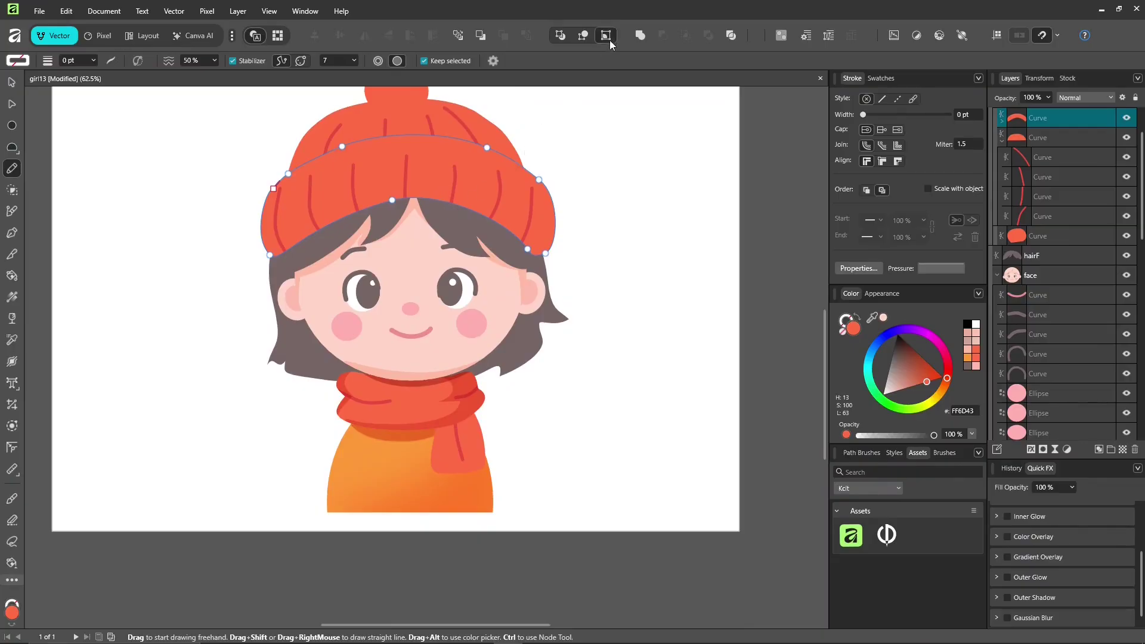
{"action": "mouse_move", "coordinate": [269, 253]}
{"action": "left_mouse_down"}
{"action": "mouse_move", "coordinate": [324, 211]}
{"action": "mouse_move", "coordinate": [423, 190]}
{"action": "mouse_move", "coordinate": [509, 213]}
{"action": "mouse_move", "coordinate": [502, 150]}
{"action": "mouse_move", "coordinate": [562, 175]}
{"action": "mouse_move", "coordinate": [527, 313]}
{"action": "left_mouse_up"}
{"action": "left_click_drag", "start_coordinate": [419, 191], "coordinate": [412, 188]}
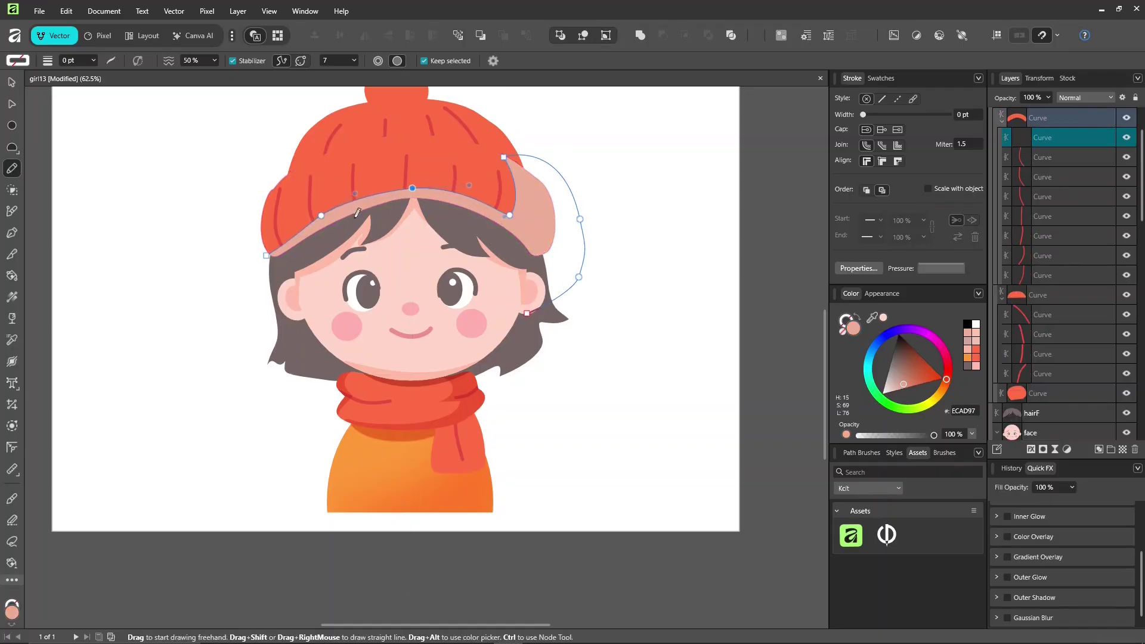
{"action": "left_click", "coordinate": [1085, 98]}
{"action": "left_click", "coordinate": [1104, 147]}
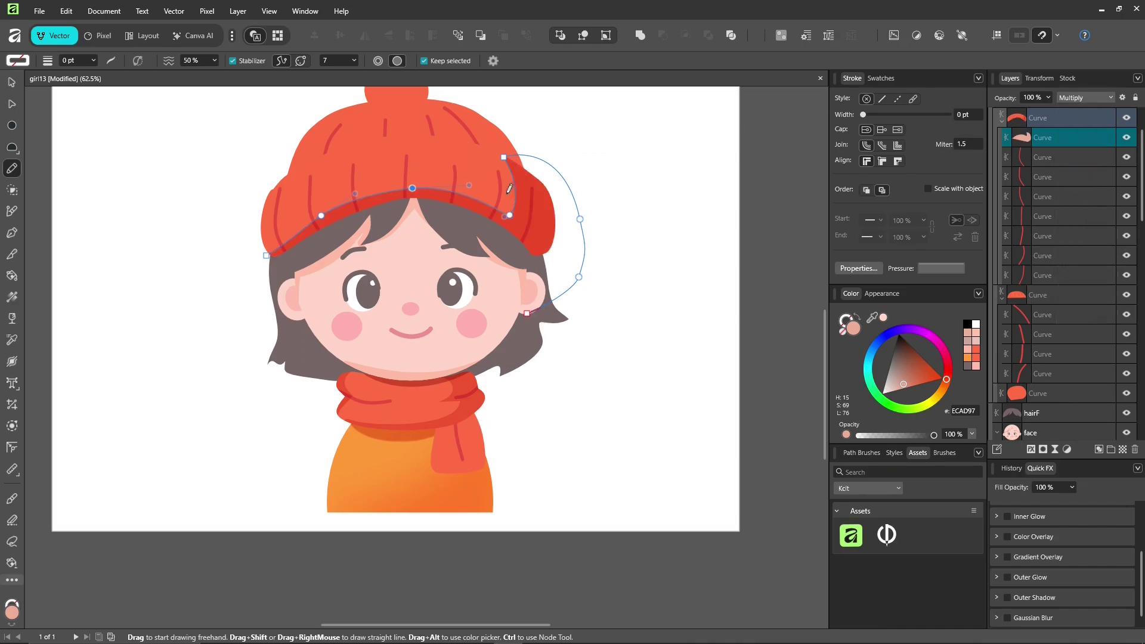
{"action": "left_click_drag", "start_coordinate": [281, 240], "coordinate": [283, 242]}
{"action": "left_click_drag", "start_coordinate": [359, 200], "coordinate": [369, 193]}
- Draw a shadow shape inside the hat crown along its right side and blend it with Multiply
{"action": "left_click", "coordinate": [471, 128], "text": "ctrl"}
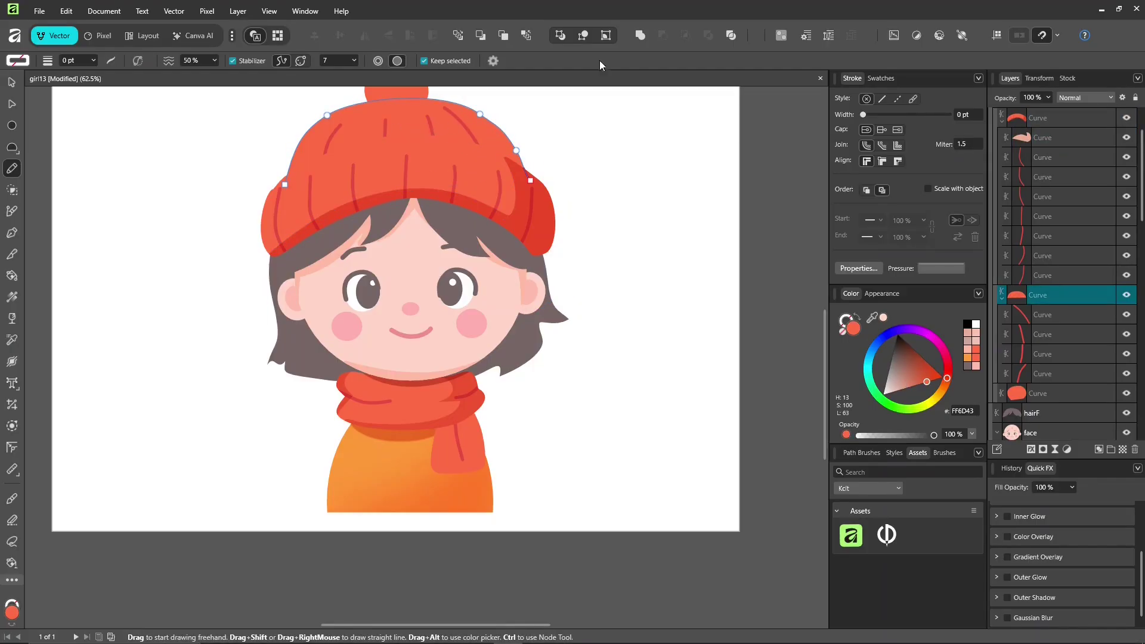
{"action": "mouse_move", "coordinate": [445, 89]}
{"action": "left_mouse_down"}
{"action": "mouse_move", "coordinate": [426, 148]}
{"action": "mouse_move", "coordinate": [592, 132]}
{"action": "left_mouse_up"}
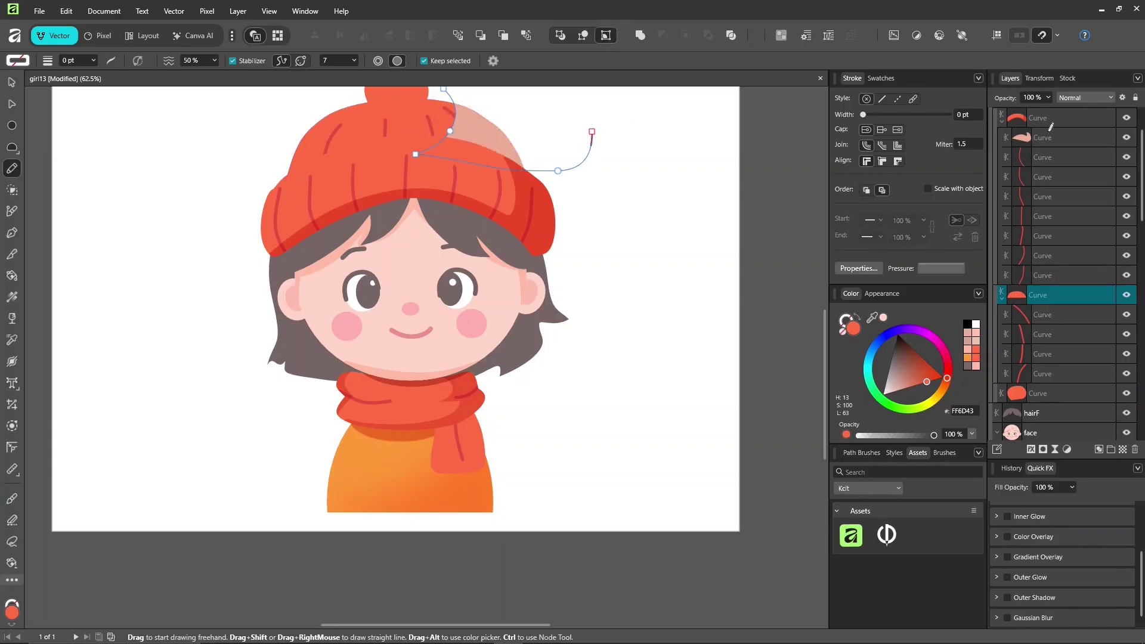
{"action": "left_click", "coordinate": [1095, 97]}
{"action": "left_click", "coordinate": [1071, 155]}
- Draw a shadow shape inside the pom-pom along its right and lower edge and blend it with Multiply
{"action": "scroll", "coordinate": [614, 268], "scroll_direction": "up", "scroll_amount": 2}
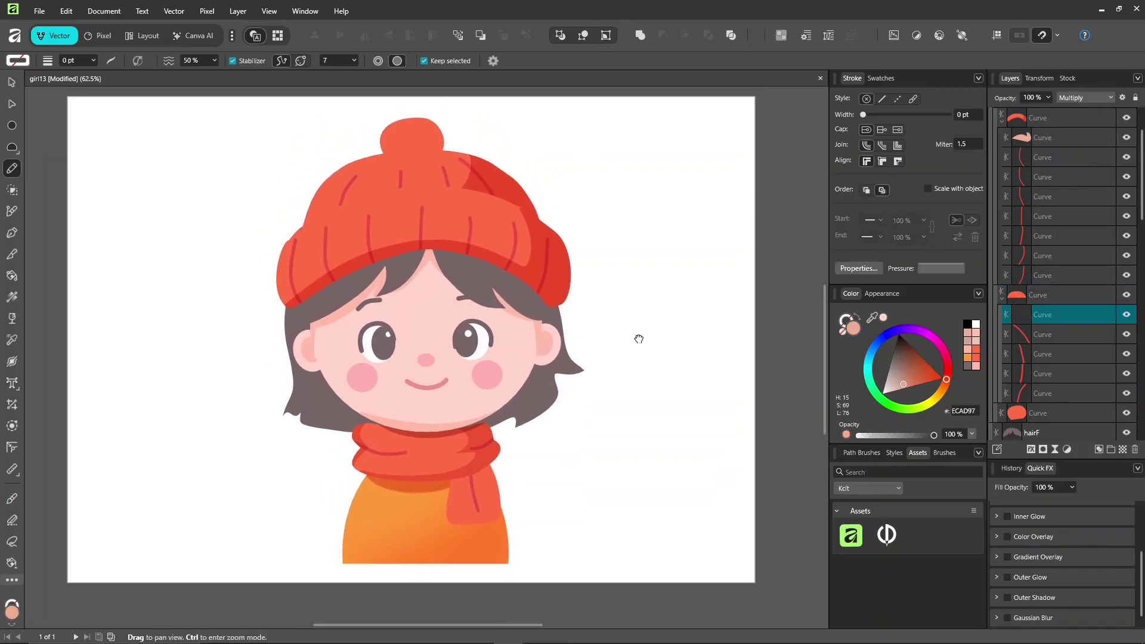
{"action": "left_click", "coordinate": [410, 151], "text": "ctrl"}
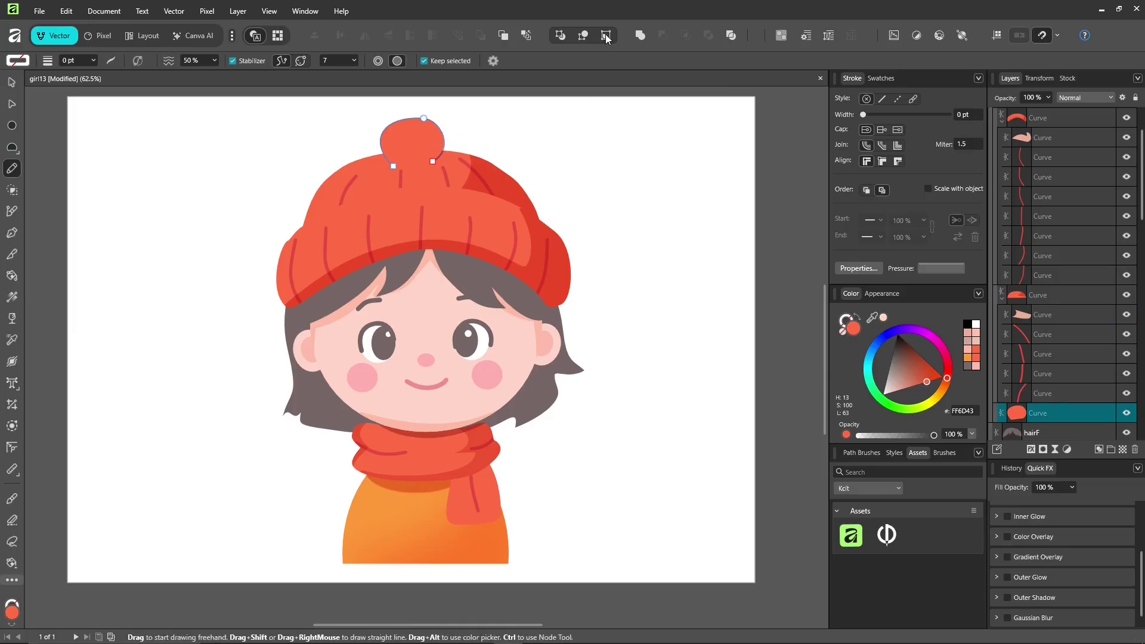
{"action": "mouse_move", "coordinate": [400, 144]}
{"action": "left_mouse_down"}
{"action": "mouse_move", "coordinate": [436, 117]}
{"action": "mouse_move", "coordinate": [435, 174]}
{"action": "mouse_move", "coordinate": [368, 196]}
{"action": "left_mouse_up"}
{"action": "left_click", "coordinate": [1095, 98]}
{"action": "left_click", "coordinate": [1072, 155]}
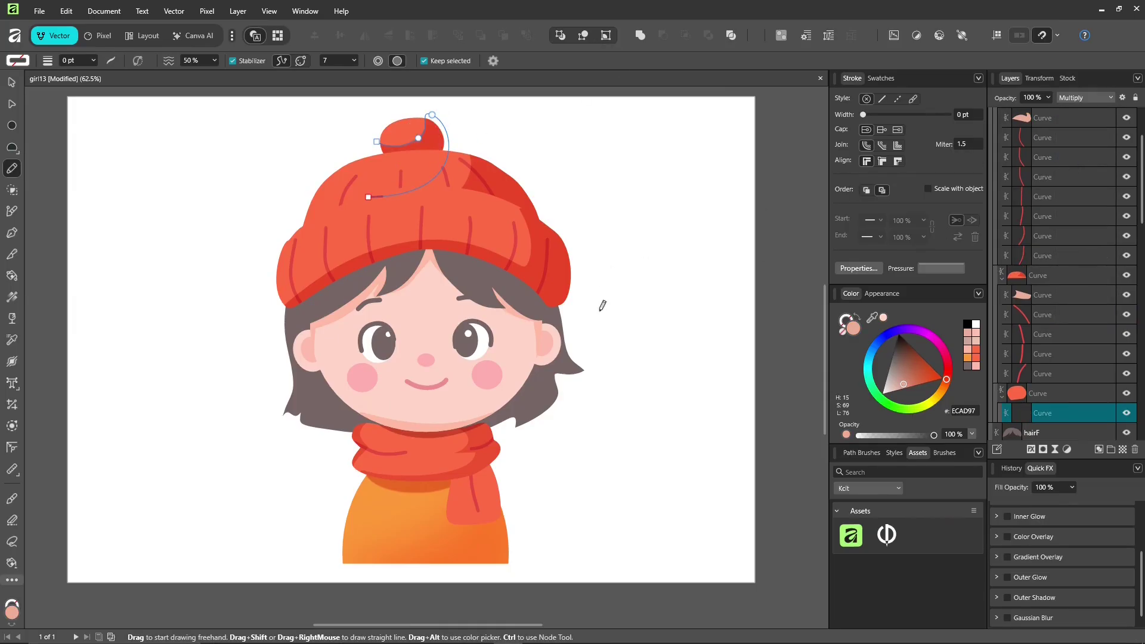
- Draw a thin vertical sleeve line inside each side of the shirt with a 1.3 pt stroke in E7511E
{"action": "scroll", "coordinate": [608, 284], "scroll_direction": "down", "scroll_amount": 2}
{"action": "left_click", "coordinate": [414, 477], "text": "ctrl"}
{"action": "left_click_drag", "start_coordinate": [376, 519], "coordinate": [377, 469]}
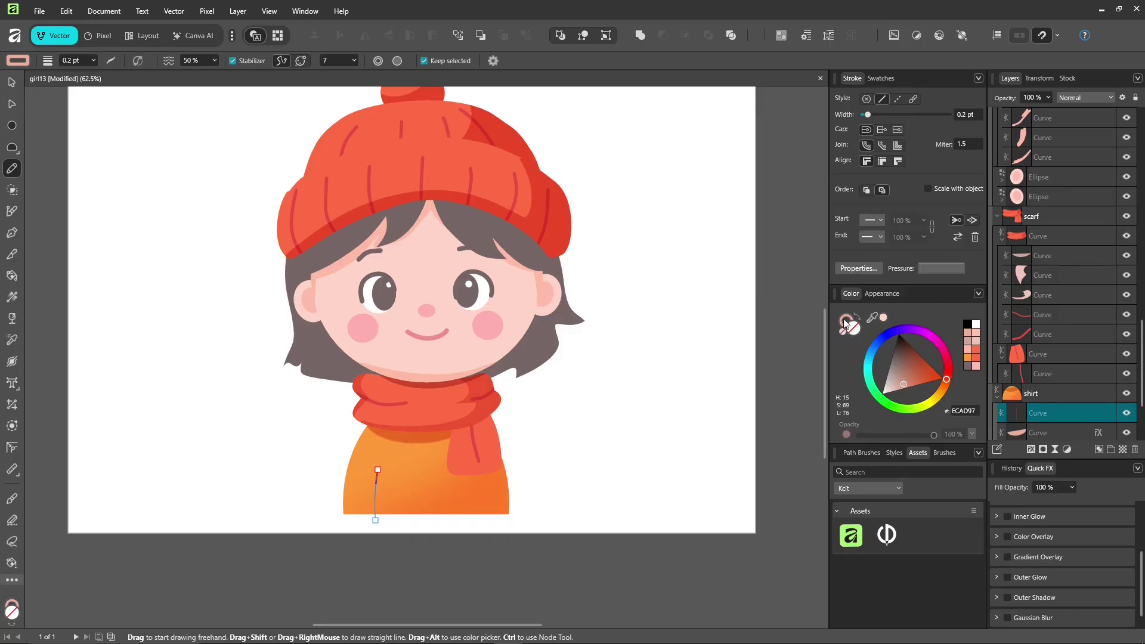
{"action": "left_click", "coordinate": [931, 376]}
{"action": "left_click_drag", "start_coordinate": [887, 119], "coordinate": [885, 119]}
{"action": "key", "text": "ctrl+z"}
{"action": "key", "text": "ctrl+z"}
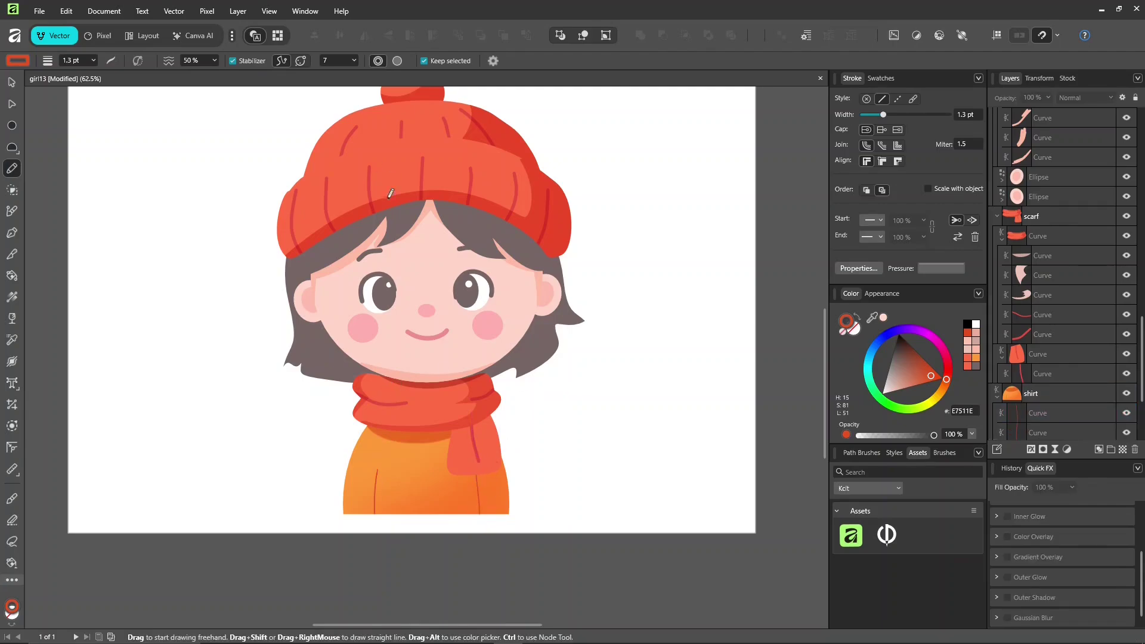
- Draw orange FF8829 highlights inside the upper left of the brim, crown and pom-pom, softened with Gaussian Blur, 16.6 px on the pom-pom
{"action": "left_click_drag", "start_coordinate": [381, 385], "coordinate": [384, 417]}
{"action": "left_click", "coordinate": [437, 204], "text": "ctrl"}
{"action": "mouse_move", "coordinate": [283, 249]}
{"action": "left_mouse_down"}
{"action": "mouse_move", "coordinate": [346, 199]}
{"action": "mouse_move", "coordinate": [203, 244]}
{"action": "left_mouse_up"}
{"action": "left_click_drag", "start_coordinate": [872, 317], "coordinate": [463, 529]}
{"action": "left_click", "coordinate": [929, 385]}
{"action": "left_click", "coordinate": [1033, 617]}
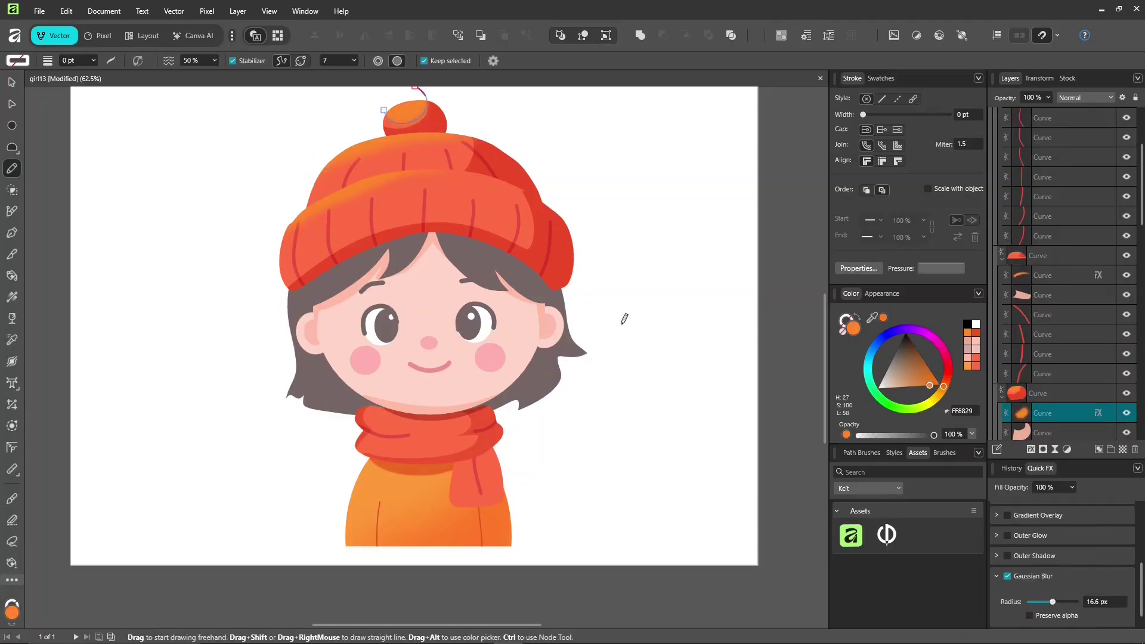
{"action": "key", "text": "ctrl+d"}
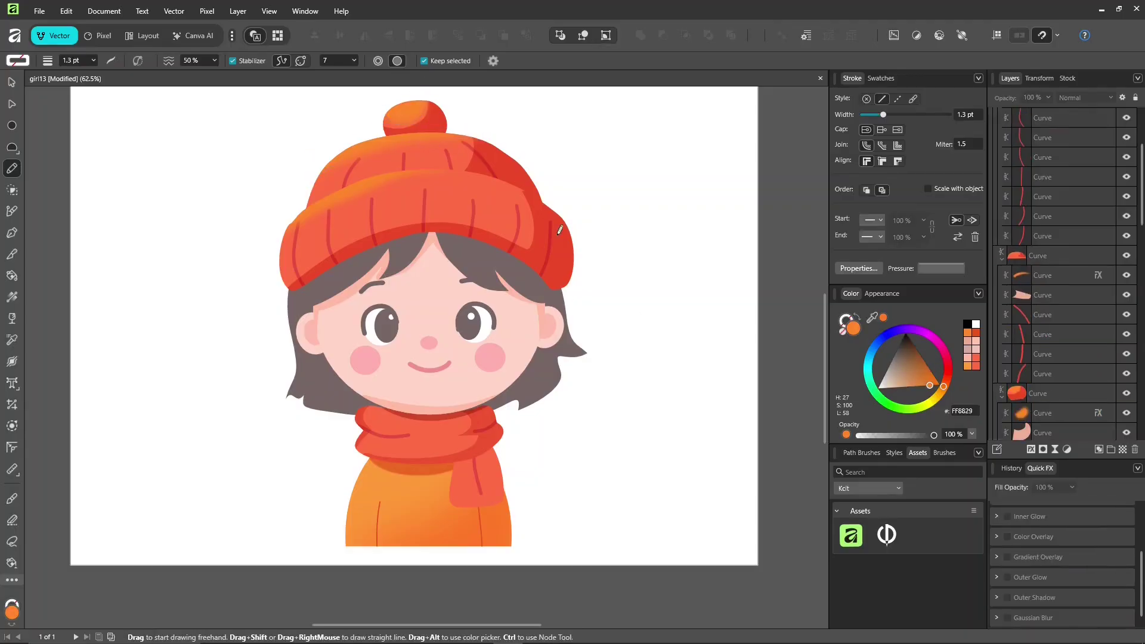
- Draw narrow orange FF8829 edge highlights inside the right sides of the hat brim, crown and pom-pom
{"action": "left_click", "coordinate": [569, 237], "text": "ctrl"}
{"action": "left_click_drag", "start_coordinate": [544, 203], "coordinate": [572, 250]}
{"action": "left_click", "coordinate": [467, 138], "text": "ctrl"}
{"action": "left_click_drag", "start_coordinate": [486, 142], "coordinate": [542, 200]}
{"action": "left_click", "coordinate": [439, 108], "text": "ctrl"}
{"action": "left_click_drag", "start_coordinate": [440, 105], "coordinate": [448, 128]}
{"action": "left_click", "coordinate": [571, 162]}
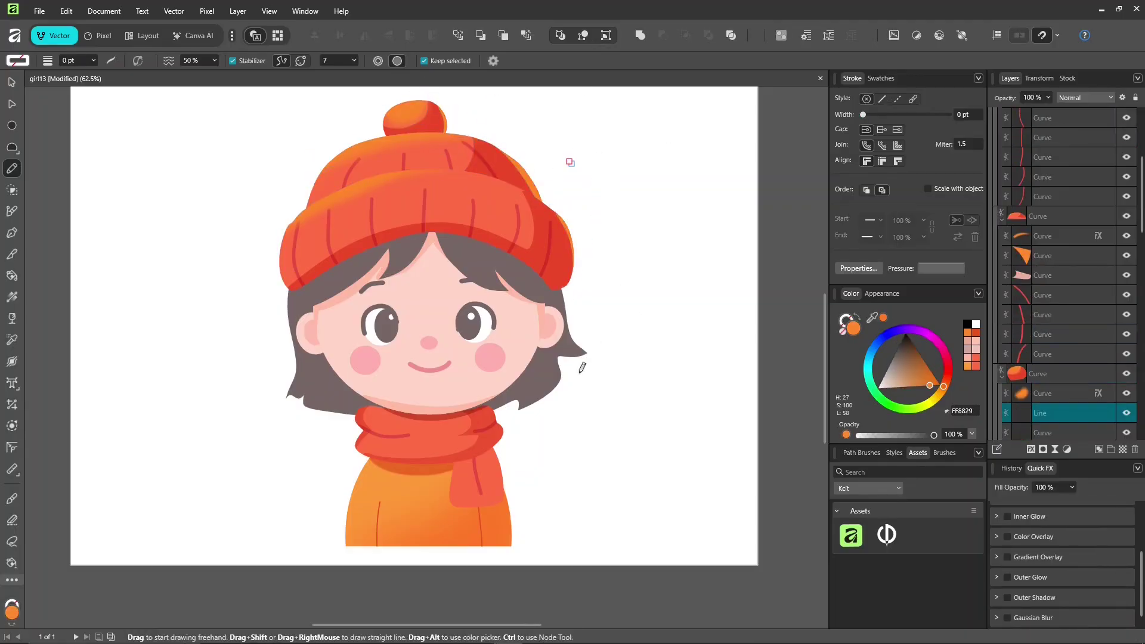
- Draw a curved orange highlight inside the scarf wrap below the chin and clear the selection
{"action": "left_click", "coordinate": [493, 425], "text": "ctrl"}
{"action": "left_click_drag", "start_coordinate": [450, 421], "coordinate": [401, 417]}
{"action": "left_click", "coordinate": [968, 332]}
{"action": "key", "text": "v"}
{"action": "left_click", "coordinate": [700, 355]}
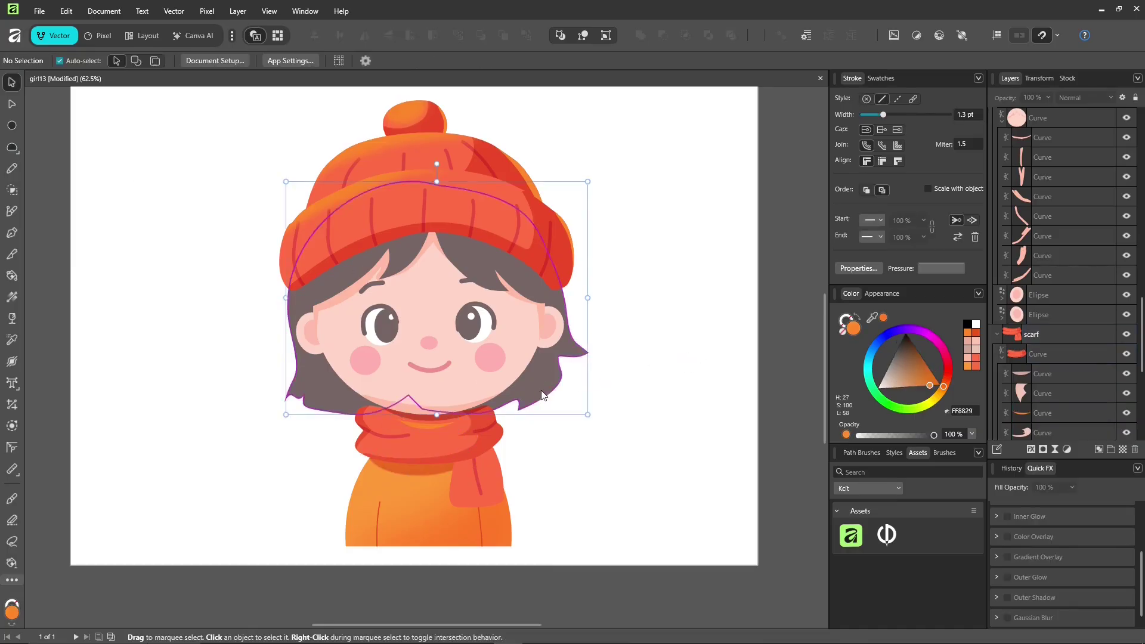
- Draw dark 393939 shadows inside the back hair on both sides of the lower face and soften them with Gaussian Blur
{"action": "left_click", "coordinate": [541, 398]}
{"action": "key", "text": "n"}
{"action": "left_click_drag", "start_coordinate": [550, 316], "coordinate": [429, 409]}
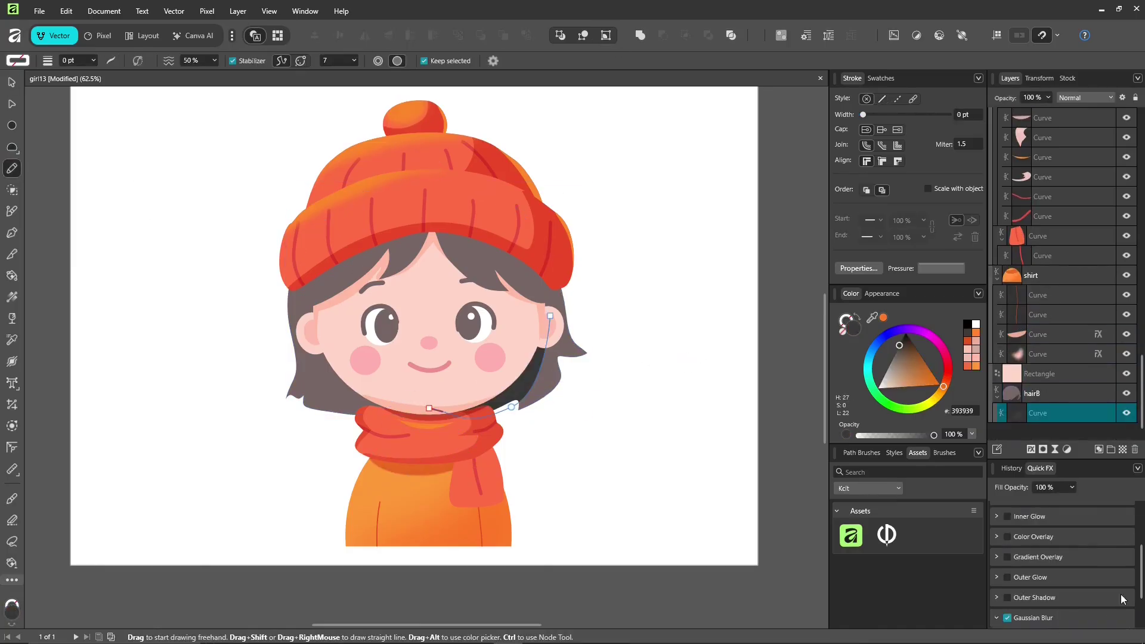
{"action": "left_click_drag", "start_coordinate": [327, 357], "coordinate": [388, 408]}
{"action": "left_click_drag", "start_coordinate": [1028, 602], "coordinate": [1069, 602]}
- Draw a dark blurred shadow inside the front hair along the lower edge of the hat brim
{"action": "left_click", "coordinate": [472, 259], "text": "ctrl"}
{"action": "left_click", "coordinate": [605, 35]}
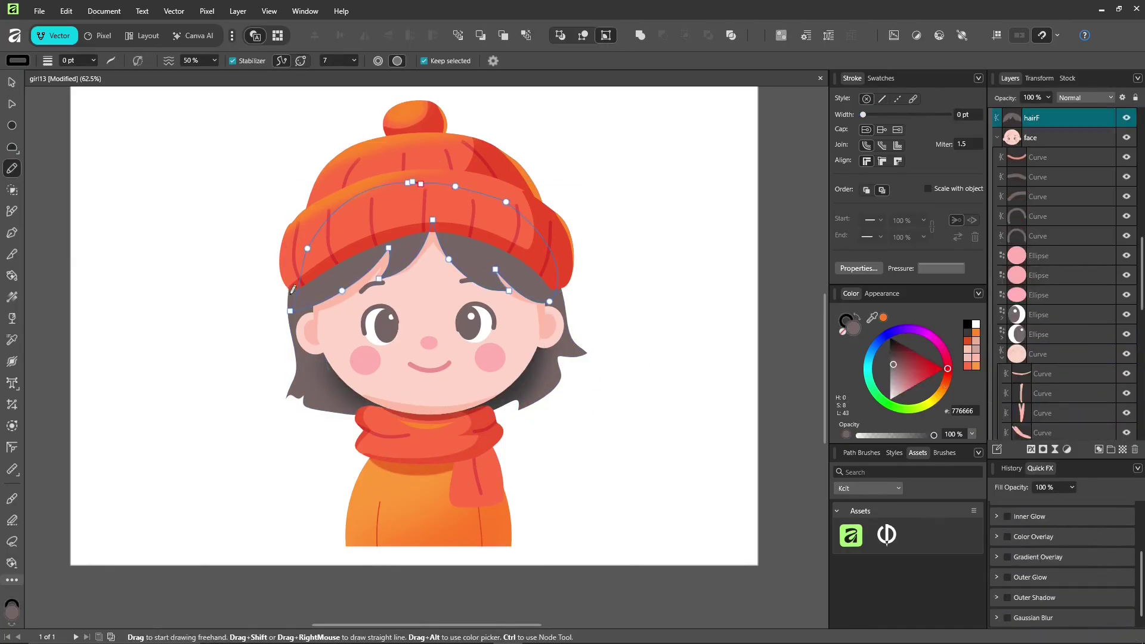
{"action": "left_click_drag", "start_coordinate": [301, 290], "coordinate": [410, 209]}
- Draw darker strand strokes inside the front hair on both sides of the fringe, 8.9 pt wide in 564747
{"action": "left_click", "coordinate": [344, 289], "text": "ctrl"}
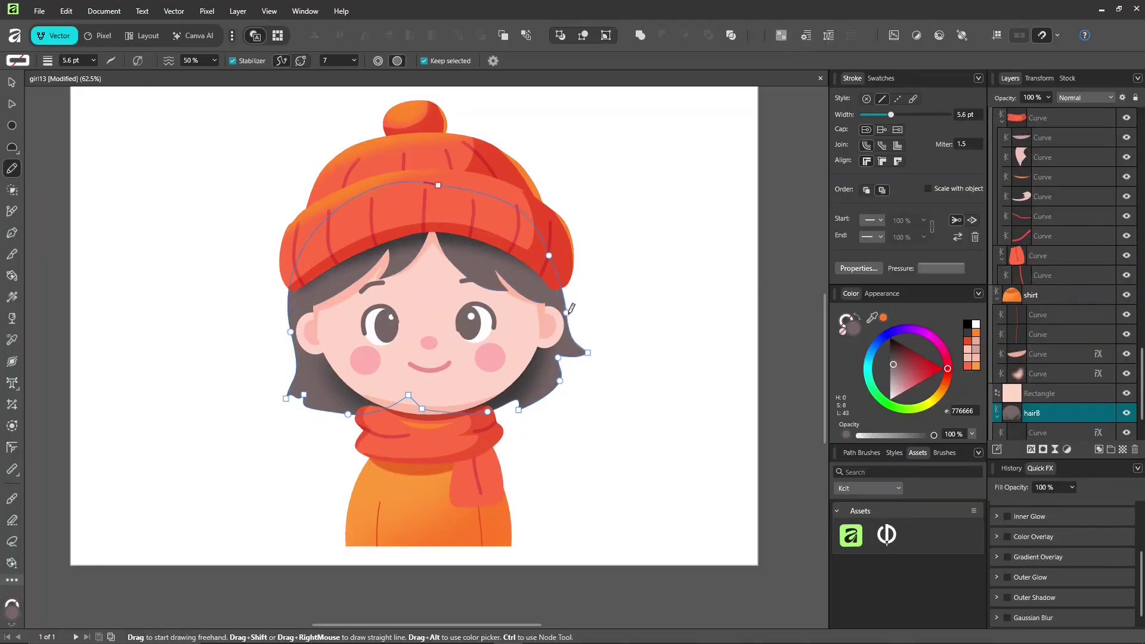
{"action": "left_click", "coordinate": [344, 289], "text": "ctrl"}
{"action": "left_click", "coordinate": [606, 36]}
{"action": "left_click_drag", "start_coordinate": [291, 307], "coordinate": [290, 315]}
{"action": "left_click", "coordinate": [843, 321]}
{"action": "left_click_drag", "start_coordinate": [865, 115], "coordinate": [898, 114]}
{"action": "left_click_drag", "start_coordinate": [872, 318], "coordinate": [358, 271]}
{"action": "left_click_drag", "start_coordinate": [892, 365], "coordinate": [893, 357]}
{"action": "left_click_drag", "start_coordinate": [382, 278], "coordinate": [425, 243]}
{"action": "left_click_drag", "start_coordinate": [508, 295], "coordinate": [518, 297]}
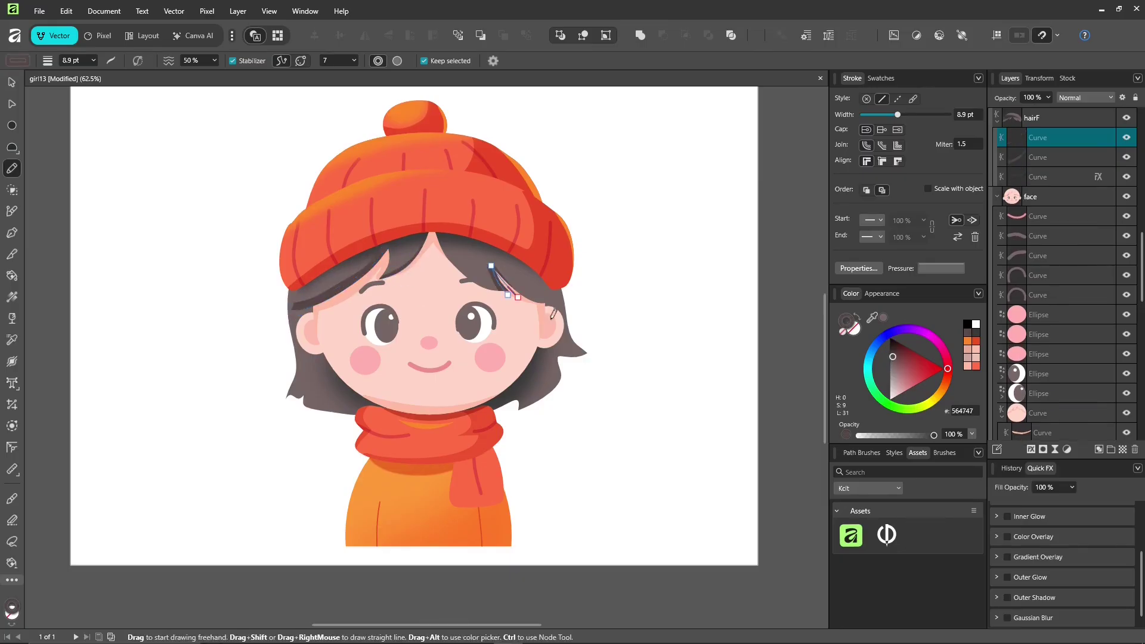
- Draw thin strand lines inside the back hair and a loose hair-coloured strand across the forehead from each side of the fringe
{"action": "left_click", "coordinate": [517, 406], "text": "ctrl"}
{"action": "left_click_drag", "start_coordinate": [891, 115], "coordinate": [887, 115]}
{"action": "left_click", "coordinate": [486, 298], "text": "ctrl"}
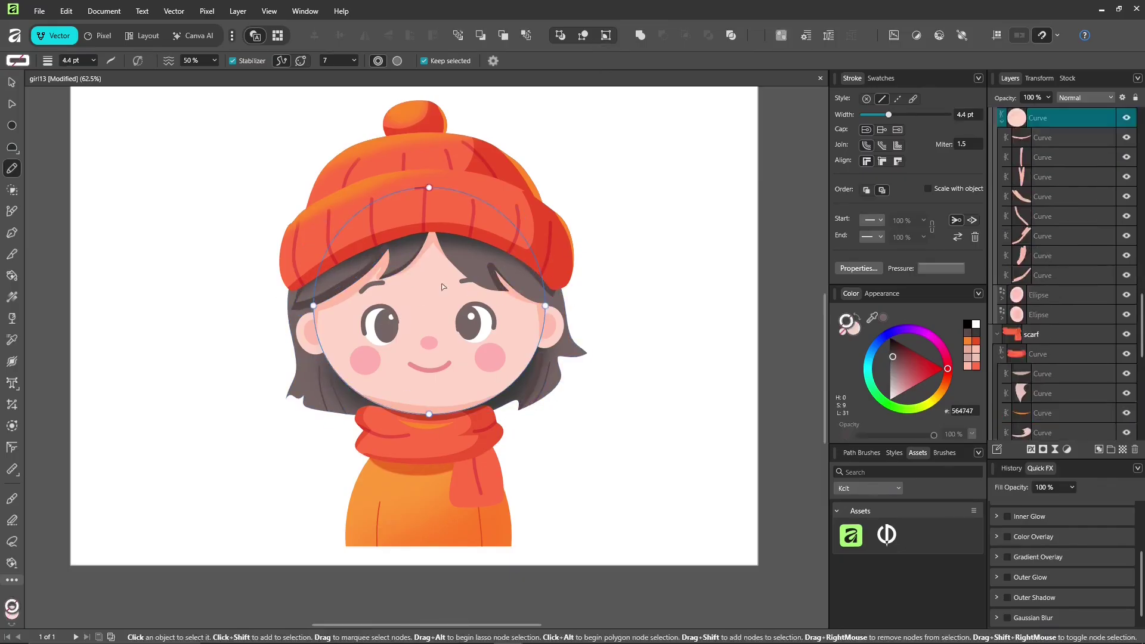
{"action": "left_click_drag", "start_coordinate": [436, 233], "coordinate": [476, 289]}
{"action": "left_click", "coordinate": [520, 278], "text": "alt"}
{"action": "left_click_drag", "start_coordinate": [376, 265], "coordinate": [309, 315]}
- Draw loose hair strands curving outward along both outer sides of the hair and clear the selection
{"action": "left_click_drag", "start_coordinate": [289, 297], "coordinate": [280, 340]}
{"action": "left_click_drag", "start_coordinate": [565, 302], "coordinate": [590, 341]}
{"action": "left_click_drag", "start_coordinate": [559, 359], "coordinate": [562, 386]}
{"action": "left_click_drag", "start_coordinate": [293, 349], "coordinate": [280, 394]}
{"action": "left_click", "coordinate": [11, 82]}
{"action": "left_click", "coordinate": [228, 242]}
- Dot small freckles over both blush cheeks with a 1.6 pt stroke in pink E88D8D
{"action": "key", "text": "alt"}
{"action": "left_click", "coordinate": [412, 363]}
{"action": "scroll", "coordinate": [444, 352], "scroll_direction": "up", "scroll_amount": 5}
{"action": "key", "text": "n"}
{"action": "left_click", "coordinate": [259, 362]}
{"action": "left_click", "coordinate": [908, 377]}
{"action": "left_click", "coordinate": [238, 374]}
{"action": "left_click", "coordinate": [228, 366]}
{"action": "left_click", "coordinate": [242, 356]}
{"action": "left_click", "coordinate": [562, 355]}
{"action": "left_click", "coordinate": [580, 369]}
- Reshape the dark strand in the right fringe by moving its upper end slightly downward, and deselect it
{"action": "left_click", "coordinate": [578, 176], "text": "ctrl"}
{"action": "left_click_drag", "start_coordinate": [560, 139], "coordinate": [572, 153]}
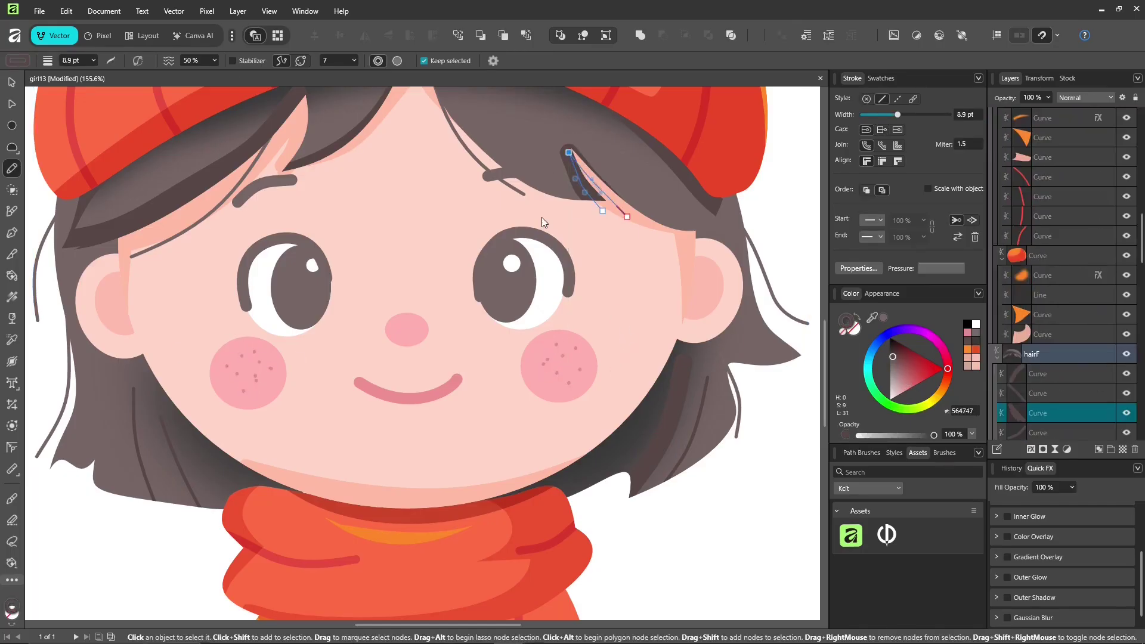
{"action": "key", "text": "ctrl+0"}
{"action": "key", "text": "v"}
{"action": "left_click", "coordinate": [676, 294]}
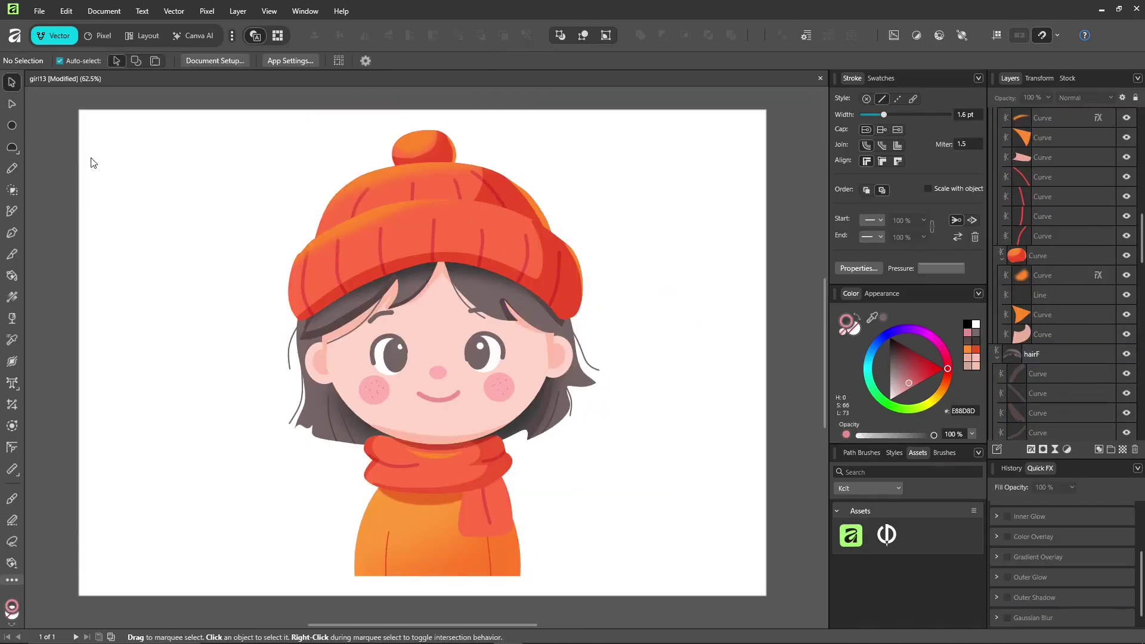
- Paint orange FF7927 speckled texture inside the shirt with the Ink Spatter brush at 290 px
{"action": "left_click", "coordinate": [433, 544]}
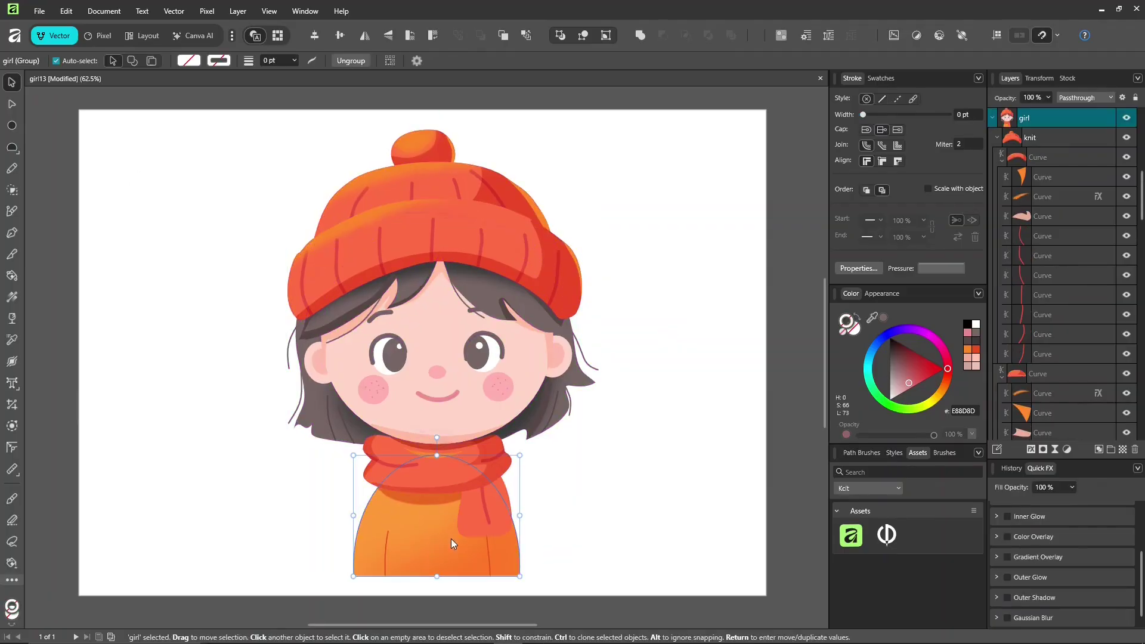
{"action": "double_click", "coordinate": [433, 545]}
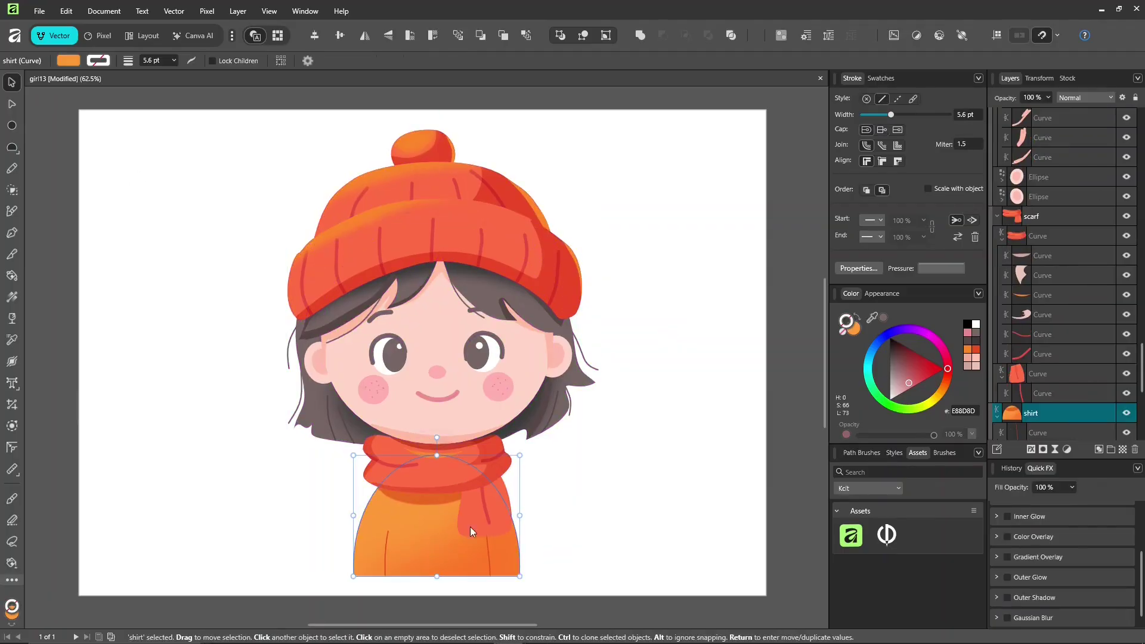
{"action": "left_click", "coordinate": [103, 37]}
{"action": "left_click", "coordinate": [957, 270]}
{"action": "left_click", "coordinate": [900, 416]}
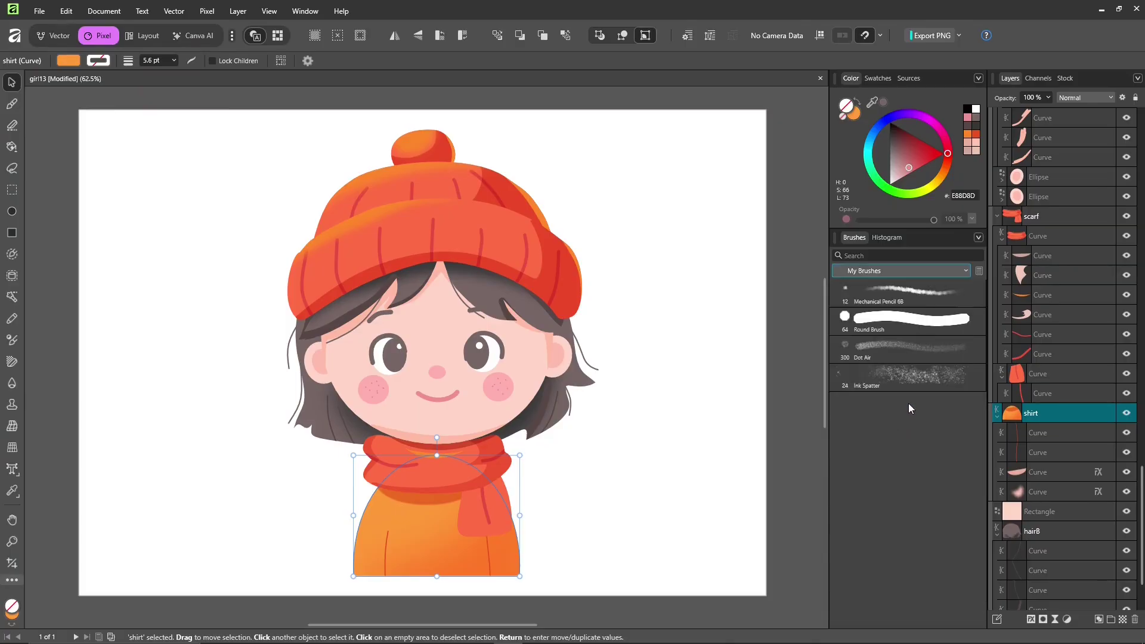
{"action": "left_click", "coordinate": [912, 382]}
{"action": "key", "text": "b"}
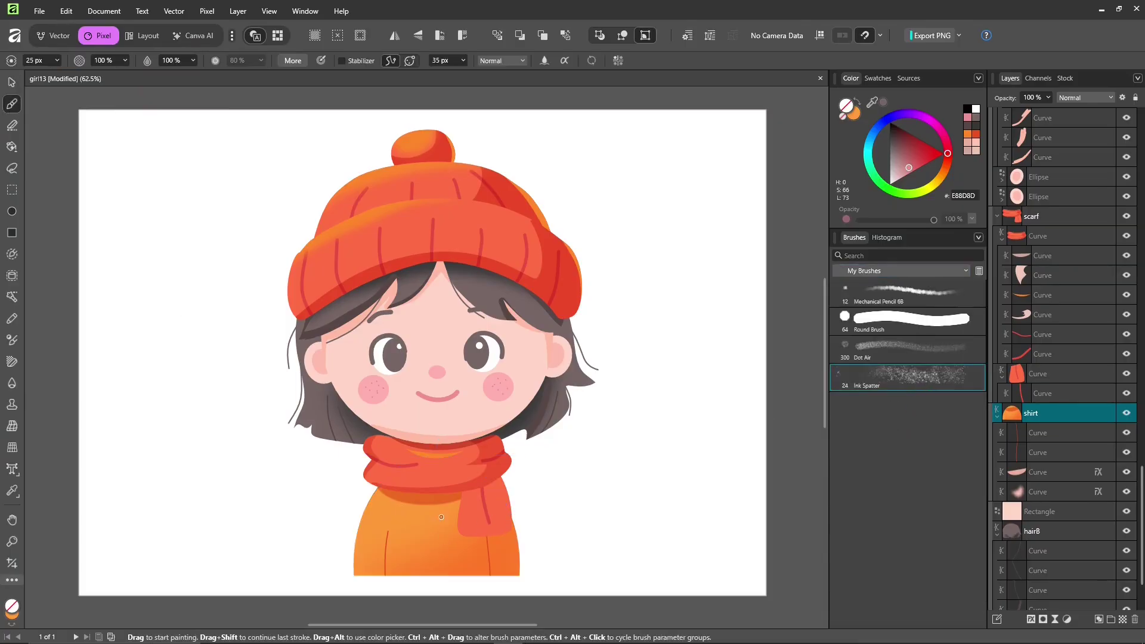
{"action": "left_click_drag", "start_coordinate": [872, 102], "coordinate": [510, 556]}
{"action": "left_click_drag", "start_coordinate": [388, 558], "coordinate": [512, 564]}
- Paint Ink Spatter texture in orange FF882A inside the hat's brim and move that pixel layer beneath the brim's other shapes
{"action": "scroll", "coordinate": [1090, 269], "scroll_direction": "up", "scroll_amount": 10}
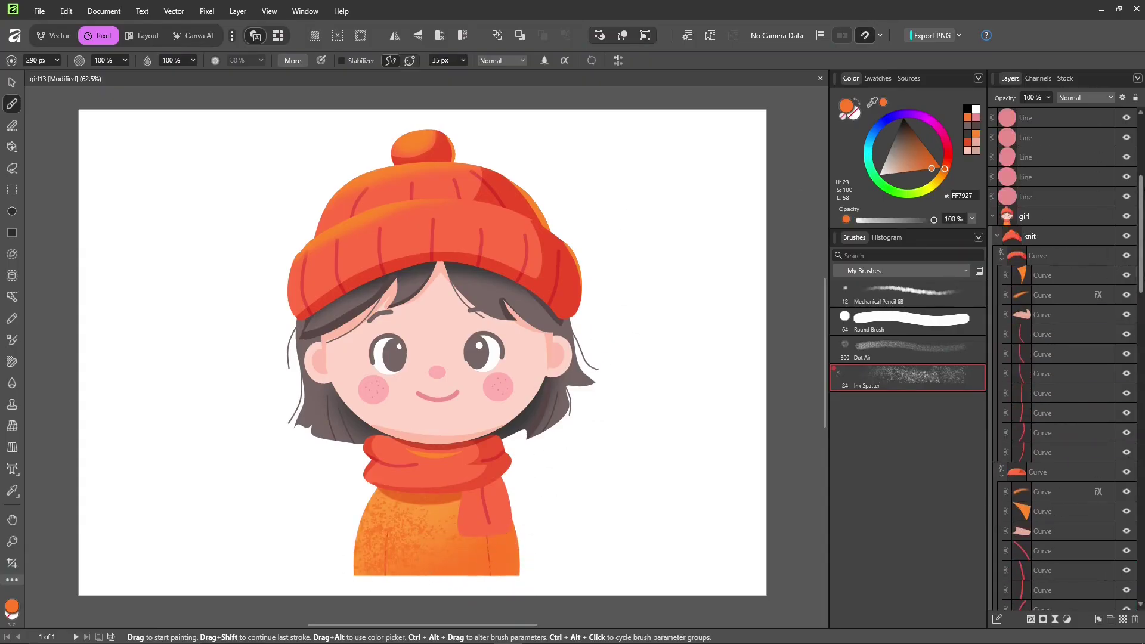
{"action": "left_click", "coordinate": [1048, 261]}
{"action": "left_click_drag", "start_coordinate": [463, 218], "coordinate": [495, 232]}
{"action": "key", "text": "ctrl+z"}
{"action": "key", "text": "ctrl+z"}
{"action": "left_click", "coordinate": [644, 37]}
{"action": "mouse_move", "coordinate": [685, 169]}
{"action": "left_mouse_down"}
{"action": "mouse_move", "coordinate": [646, 145]}
{"action": "mouse_move", "coordinate": [357, 220]}
{"action": "left_mouse_up"}
{"action": "mouse_move", "coordinate": [346, 269]}
{"action": "left_mouse_down"}
{"action": "mouse_move", "coordinate": [510, 244]}
{"action": "mouse_move", "coordinate": [463, 221]}
{"action": "mouse_move", "coordinate": [525, 247]}
{"action": "left_mouse_up"}
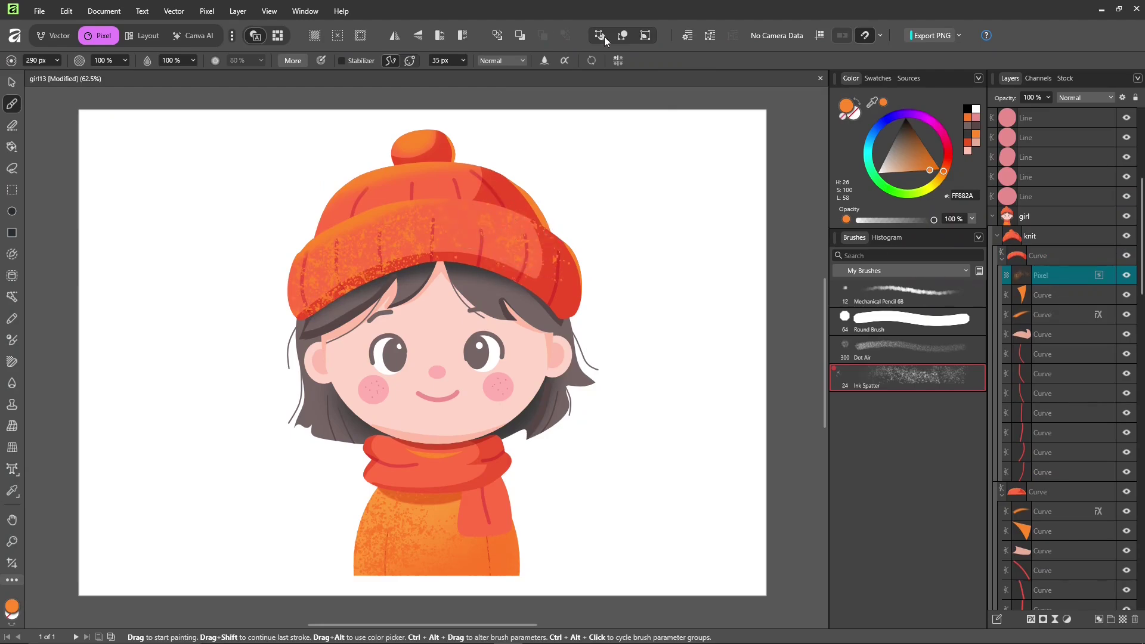
{"action": "left_click", "coordinate": [498, 36]}
- Paint the same orange FF882A spatter inside the hat's crown and inside its pompom
{"action": "left_click", "coordinate": [1061, 491]}
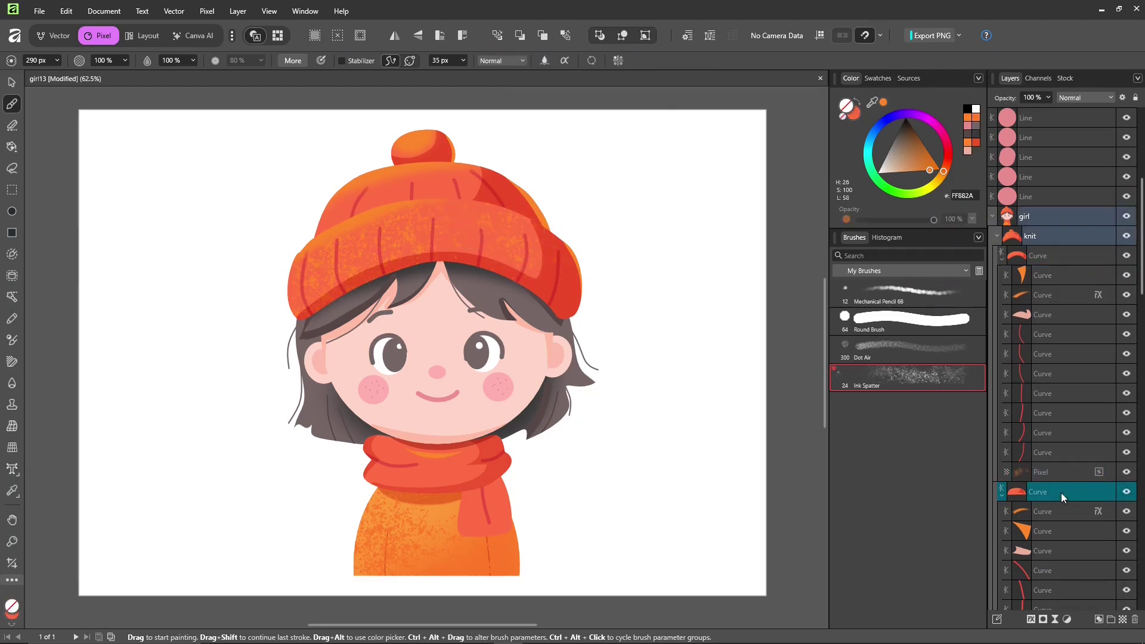
{"action": "left_click_drag", "start_coordinate": [410, 194], "coordinate": [358, 203]}
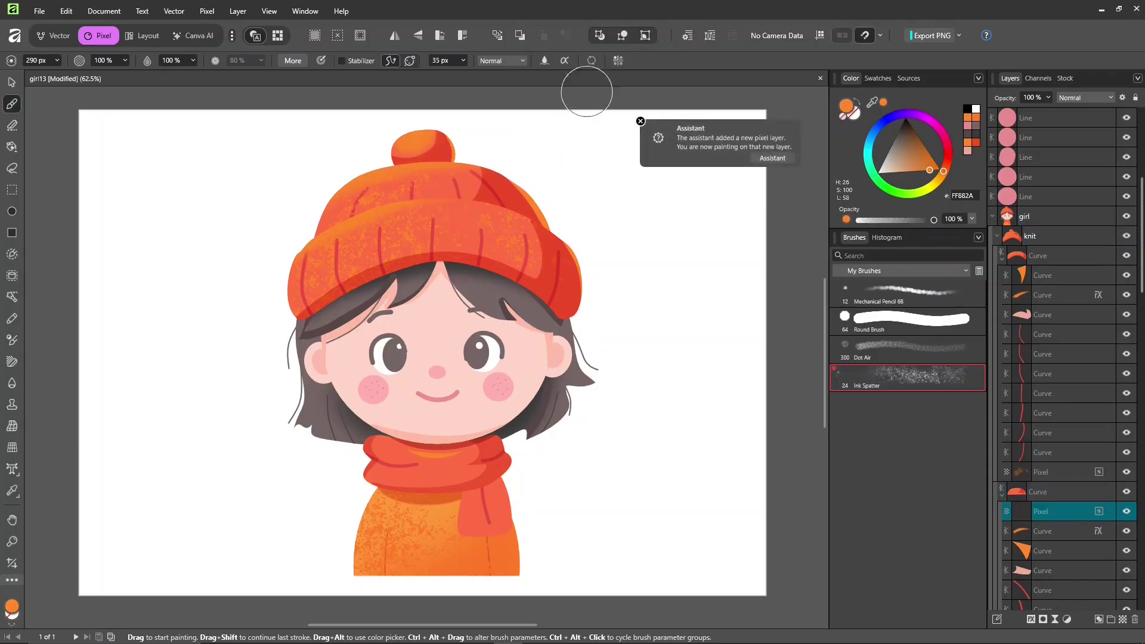
{"action": "left_click", "coordinate": [997, 237]}
{"action": "left_click", "coordinate": [997, 237]}
{"action": "left_click", "coordinate": [1002, 258]}
{"action": "left_click", "coordinate": [1044, 454]}
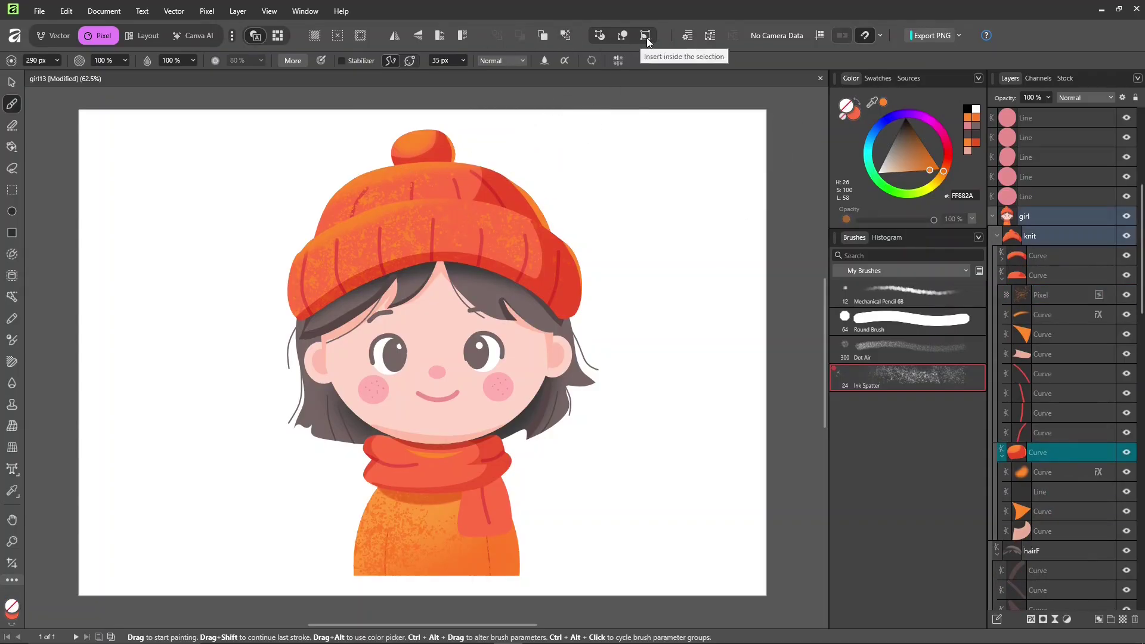
{"action": "mouse_move", "coordinate": [409, 144]}
{"action": "left_mouse_down"}
{"action": "mouse_move", "coordinate": [429, 139]}
{"action": "mouse_move", "coordinate": [547, 199]}
{"action": "left_mouse_up"}
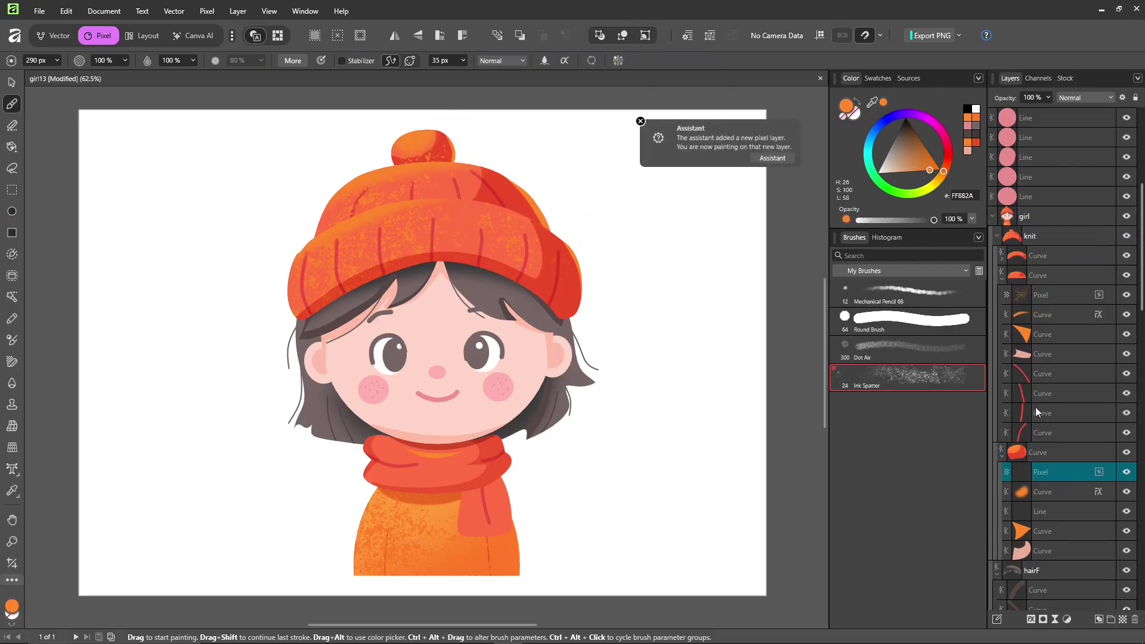
- Add more orange spatter on the existing texture layers over the shaded side of the crown and the brim's right end
{"action": "left_click", "coordinate": [1066, 299]}
{"action": "left_click", "coordinate": [524, 193]}
{"action": "left_click", "coordinate": [1066, 476]}
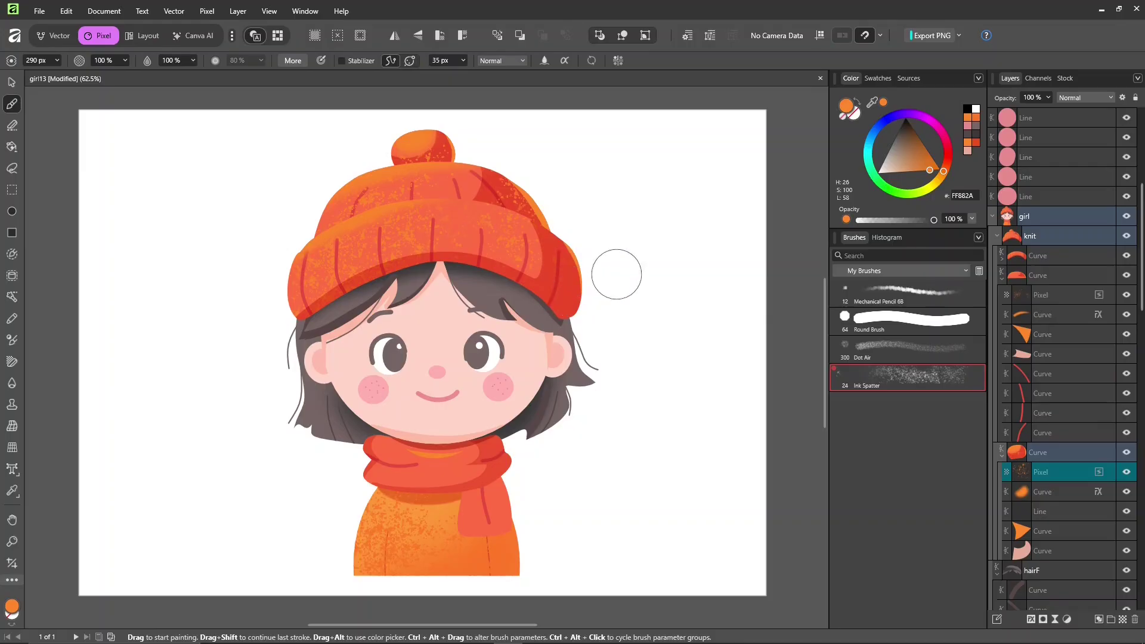
{"action": "left_click", "coordinate": [1003, 456]}
{"action": "left_click", "coordinate": [1054, 304]}
{"action": "left_click", "coordinate": [1040, 258]}
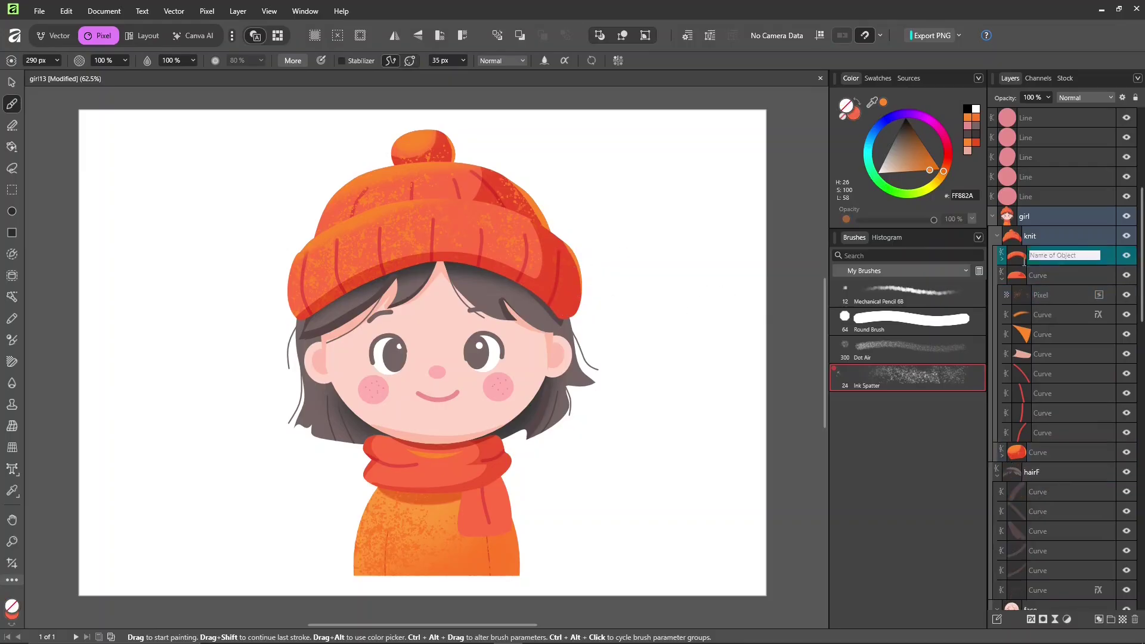
{"action": "left_click", "coordinate": [1003, 261]}
{"action": "left_click", "coordinate": [1059, 474]}
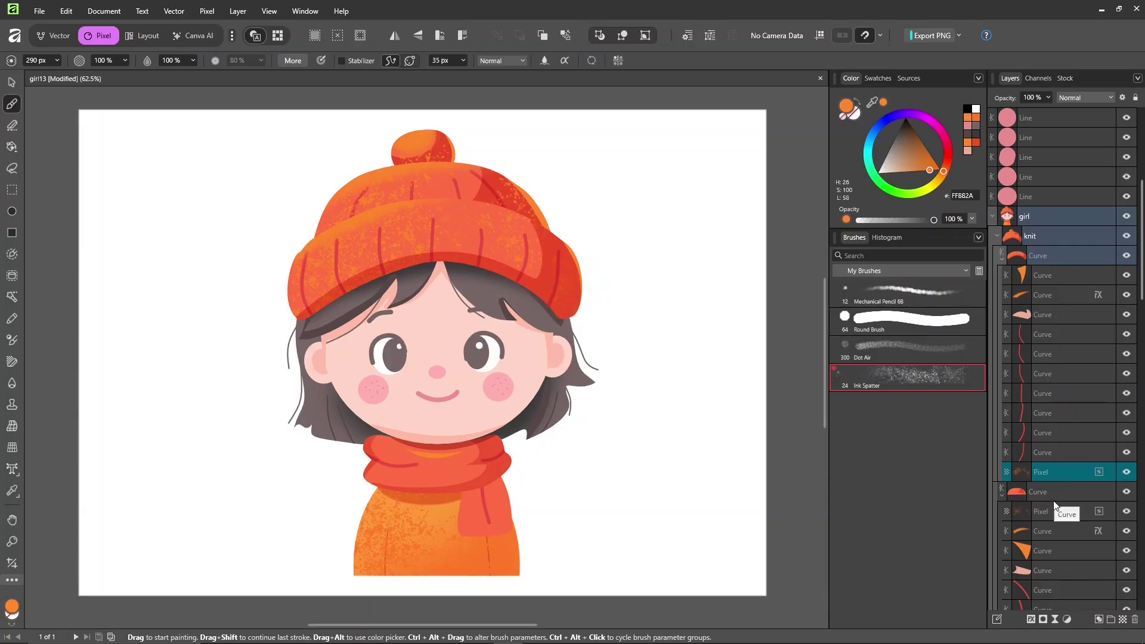
{"action": "left_click", "coordinate": [578, 294]}
- Set the colour to lighter orange FF9C4E and activate the Ellipse tool
{"action": "left_click", "coordinate": [922, 171]}
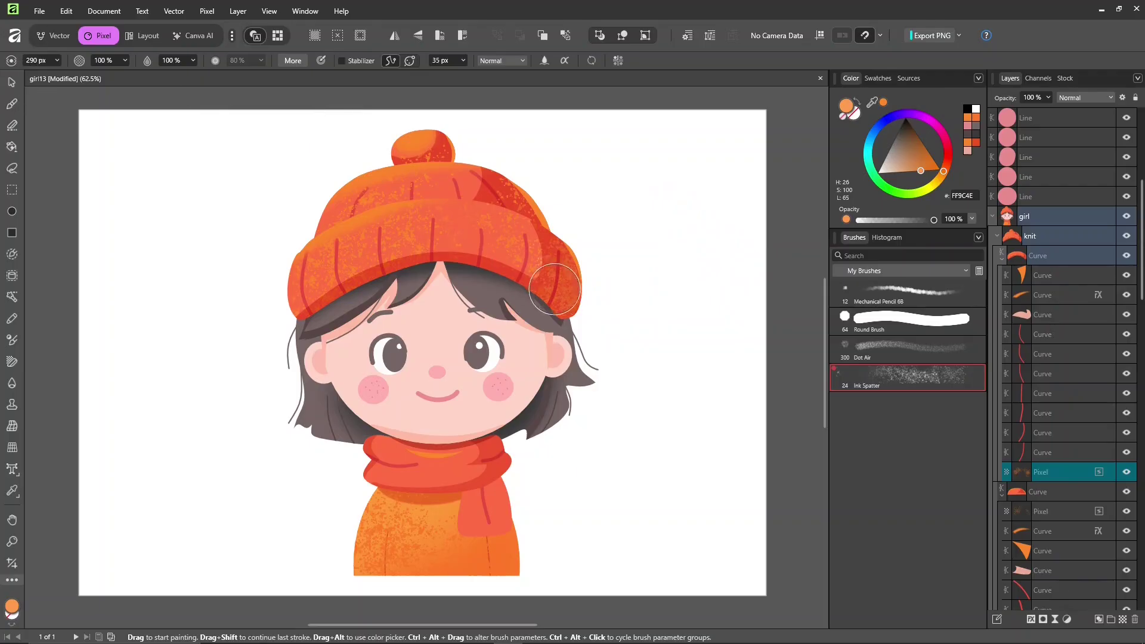
{"action": "key", "text": "alt"}
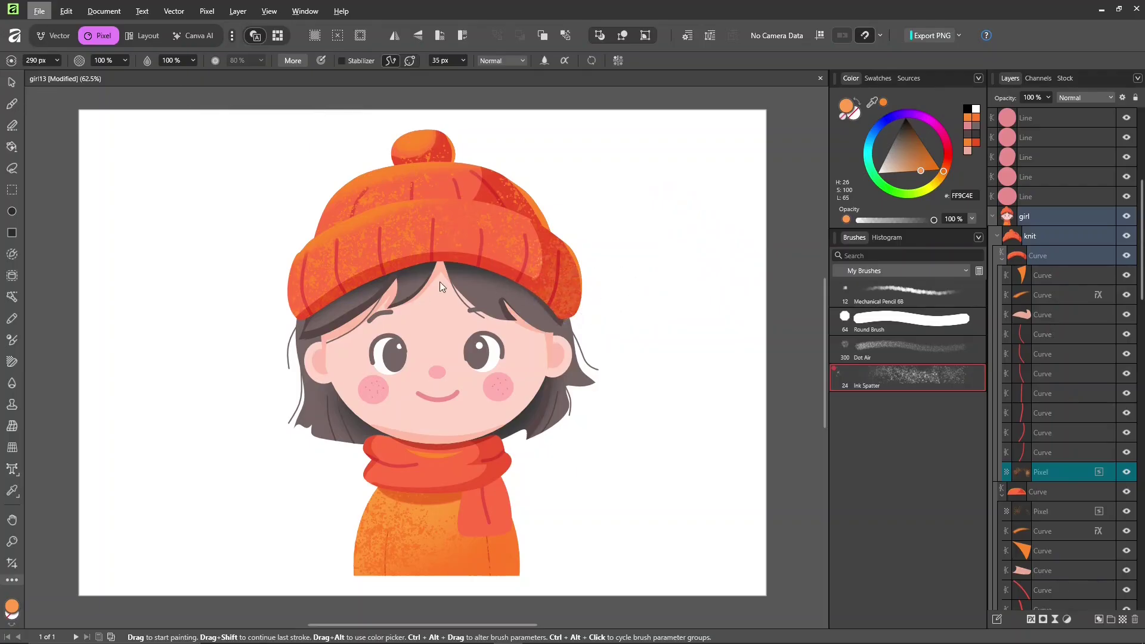
{"action": "left_click", "coordinate": [12, 214]}
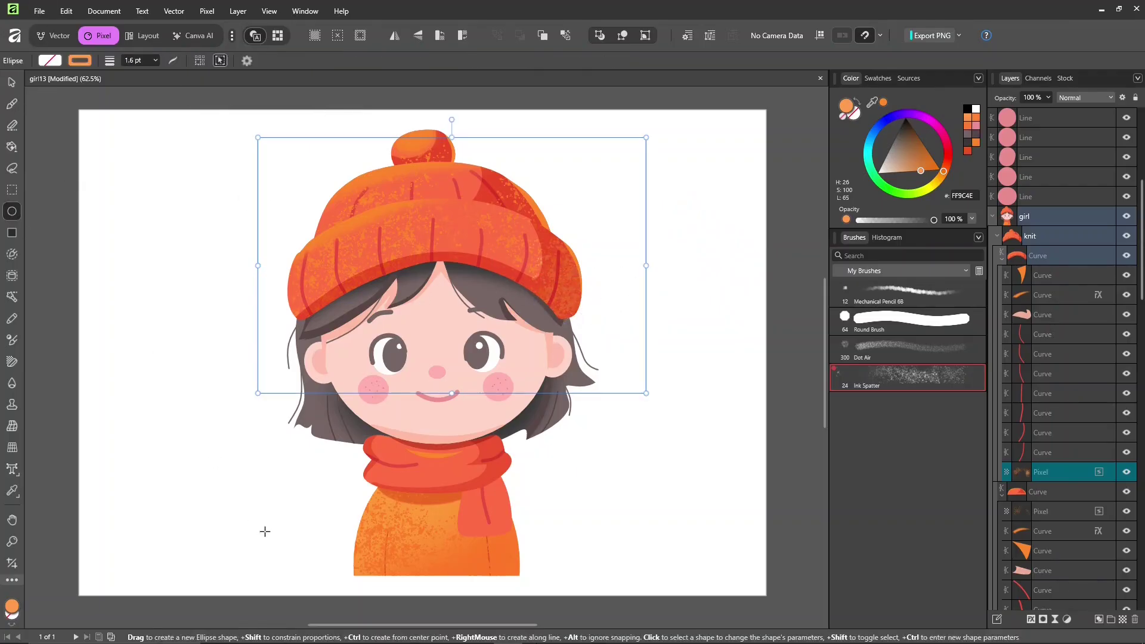
- Group the consecutive freckle lines directly above the girl group and move the new group inside it
{"action": "left_click_drag", "start_coordinate": [1140, 294], "coordinate": [1140, 249]}
{"action": "left_click", "coordinate": [1074, 394]}
{"action": "left_click", "coordinate": [1051, 118], "text": "shift"}
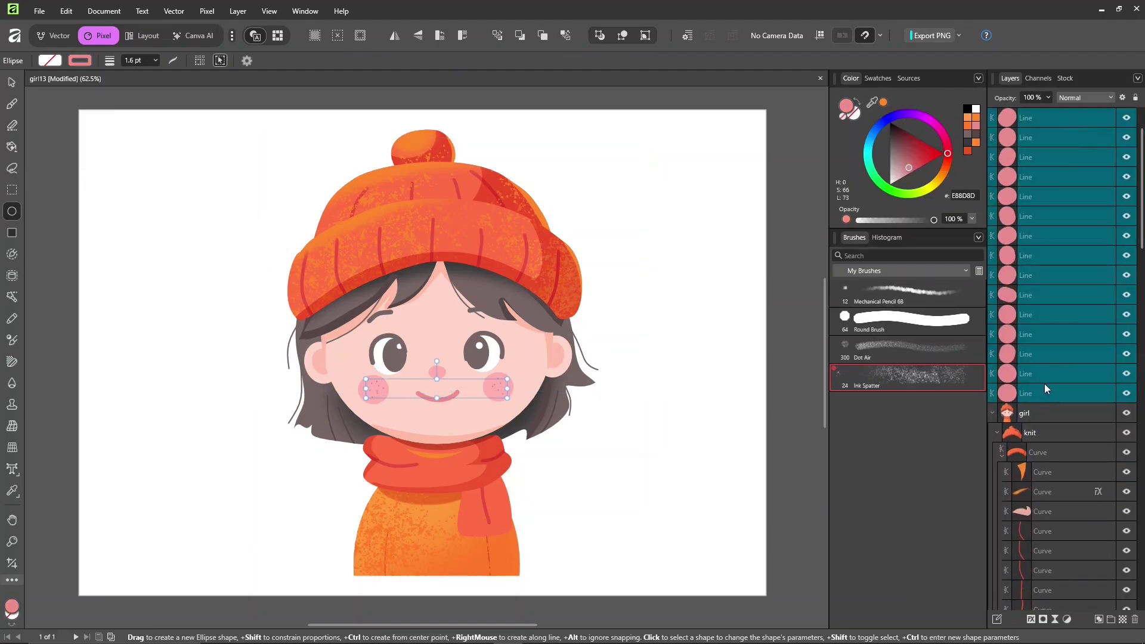
{"action": "key", "text": "ctrl+g"}
{"action": "left_click_drag", "start_coordinate": [1062, 137], "coordinate": [1043, 197]}
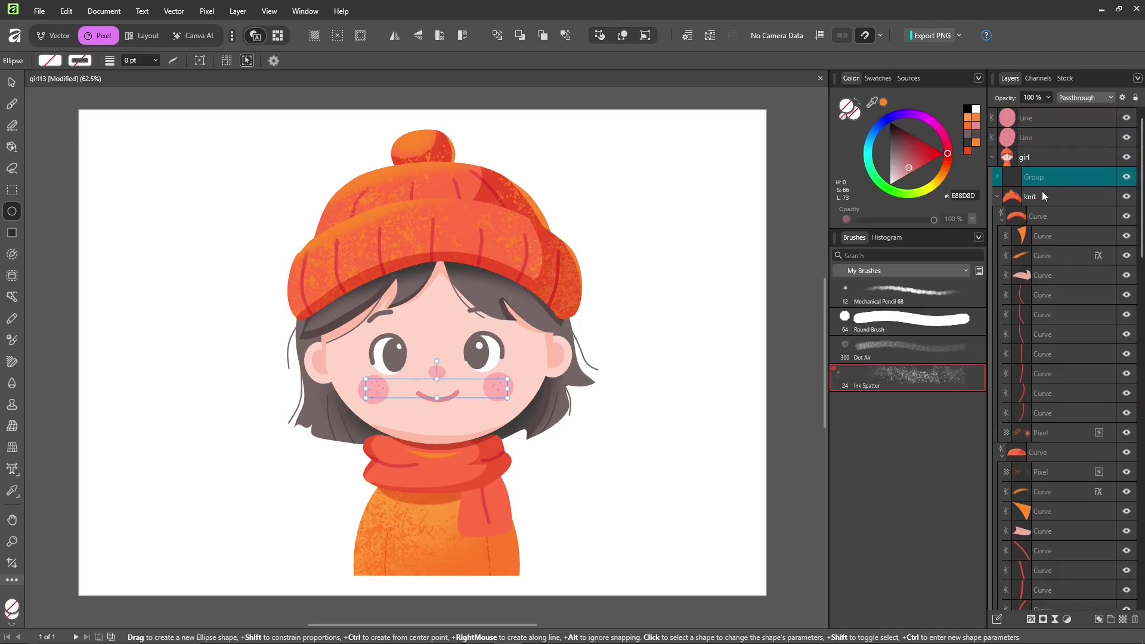
{"action": "left_click", "coordinate": [993, 157]}
{"action": "left_click", "coordinate": [992, 158]}
- Move the two remaining loose freckle lines into the girl group and collapse it
{"action": "left_click", "coordinate": [1047, 138]}
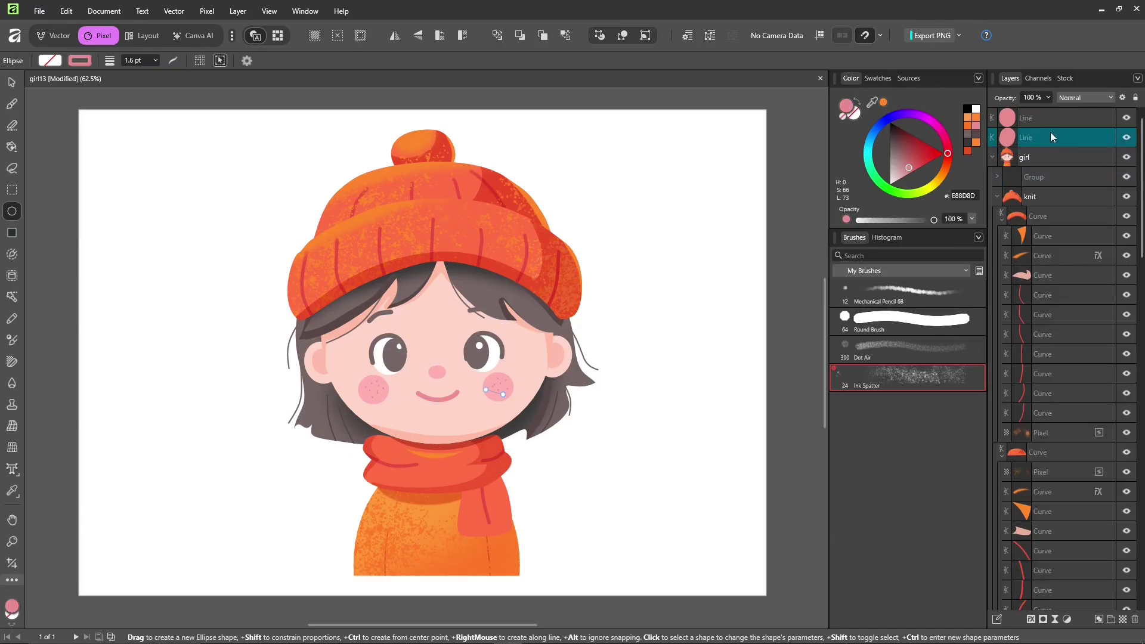
{"action": "left_click", "coordinate": [1053, 123], "text": "shift"}
{"action": "left_click_drag", "start_coordinate": [1037, 180], "coordinate": [1034, 179]}
{"action": "left_click", "coordinate": [993, 119]}
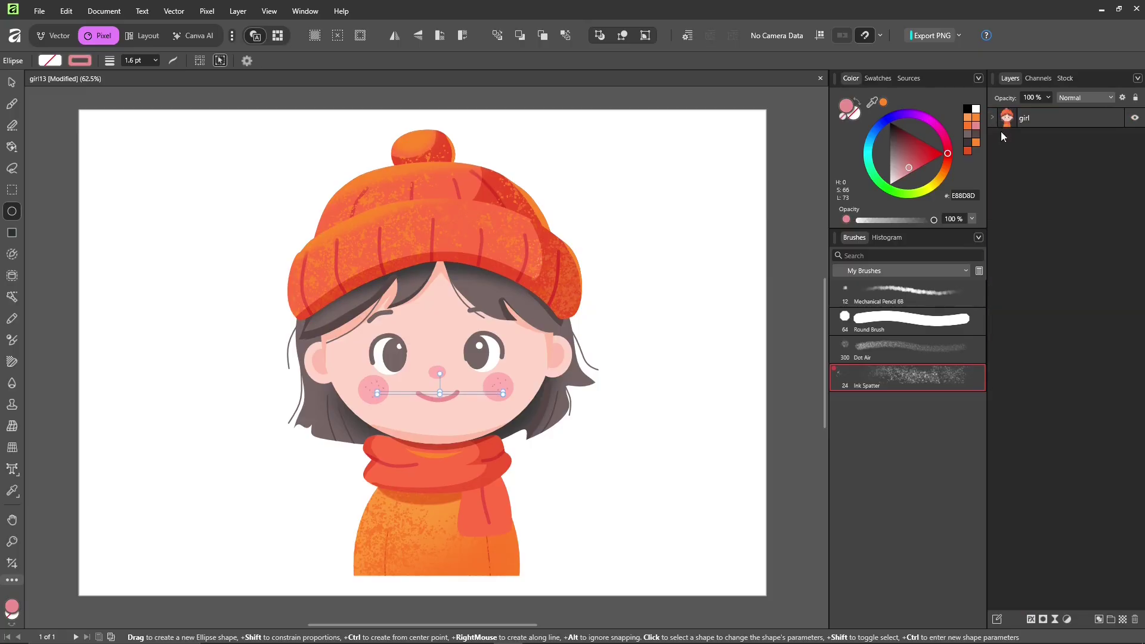
- Draw a large, nearly circular ellipse around the girl's head and upper body and adjust its size and position to centre it
{"action": "left_click", "coordinate": [1027, 122]}
{"action": "mouse_move", "coordinate": [265, 539]}
{"action": "left_mouse_down"}
{"action": "mouse_move", "coordinate": [257, 139]}
{"action": "mouse_move", "coordinate": [660, 202]}
{"action": "mouse_move", "coordinate": [621, 189]}
{"action": "left_mouse_up"}
{"action": "left_click_drag", "start_coordinate": [619, 366], "coordinate": [616, 365]}
{"action": "left_click_drag", "start_coordinate": [617, 189], "coordinate": [662, 148]}
{"action": "key", "text": "v"}
{"action": "left_click_drag", "start_coordinate": [633, 294], "coordinate": [608, 304]}
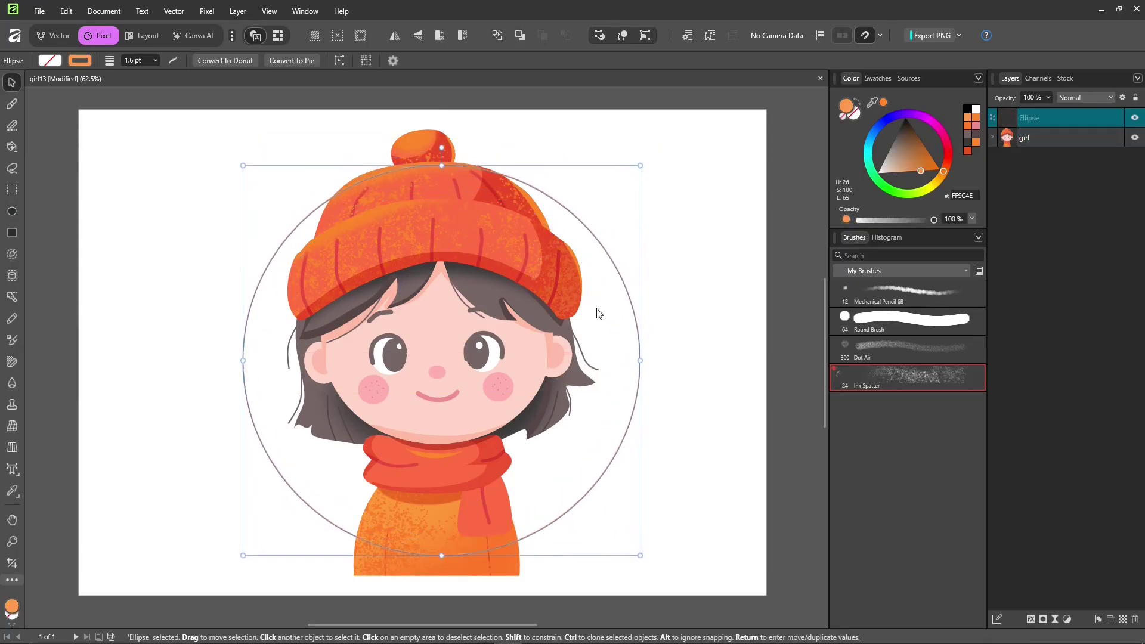
- Send the circle behind the girl and give it a pale orange FFDBA6 fill with no outline
{"action": "left_click", "coordinate": [857, 103]}
{"action": "left_click", "coordinate": [495, 40]}
{"action": "left_click", "coordinate": [899, 173]}
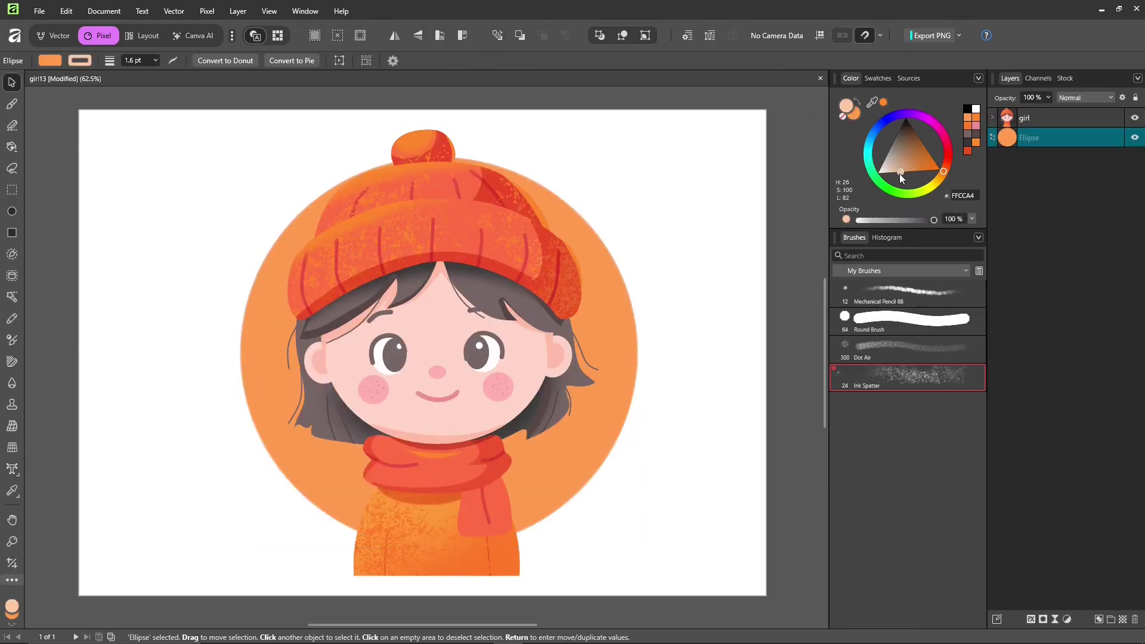
{"action": "left_click", "coordinate": [857, 105]}
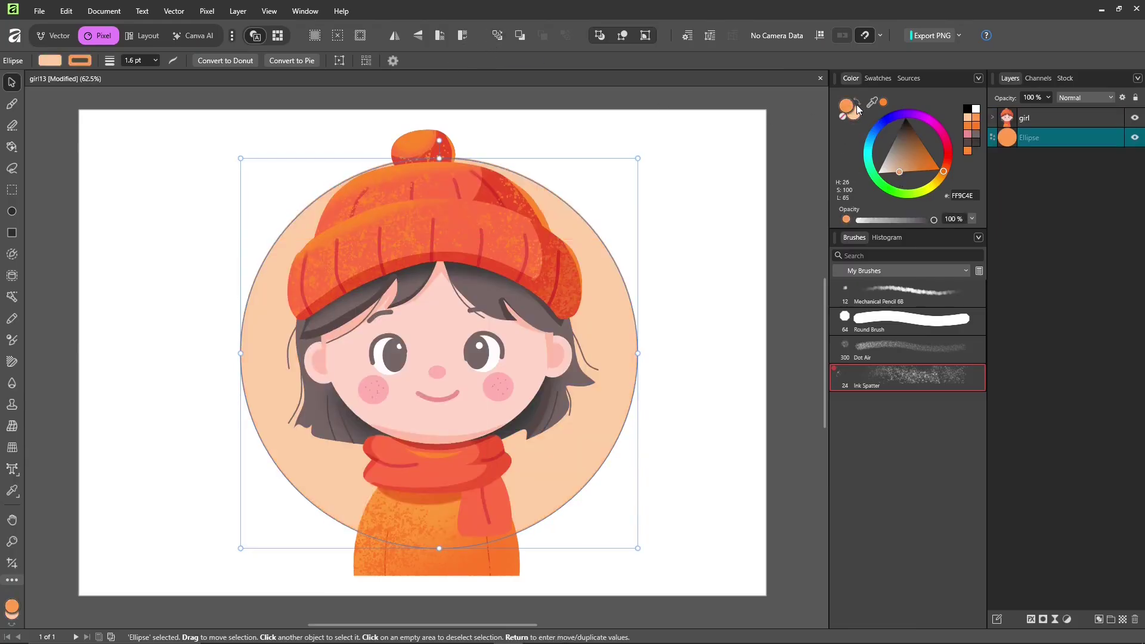
{"action": "left_click", "coordinate": [52, 36]}
{"action": "left_click", "coordinate": [843, 332]}
{"action": "left_click_drag", "start_coordinate": [944, 390], "coordinate": [940, 396]}
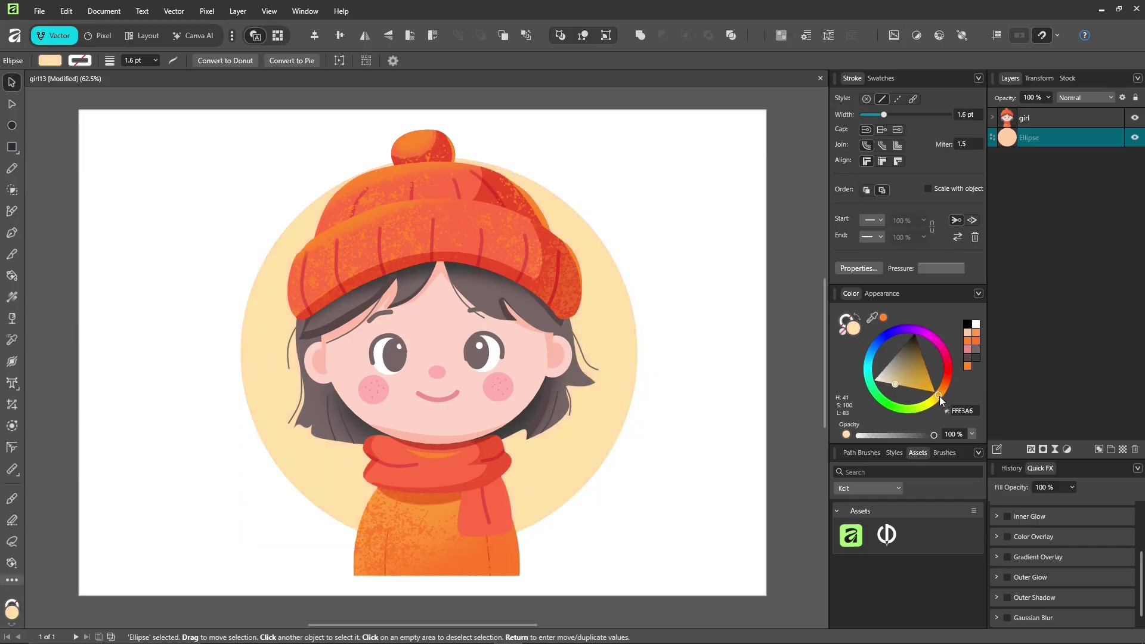
- Shift the background circle slightly downward and nudge the girl slightly to the left
{"action": "left_click_drag", "start_coordinate": [606, 342], "coordinate": [603, 363]}
{"action": "left_click", "coordinate": [692, 325]}
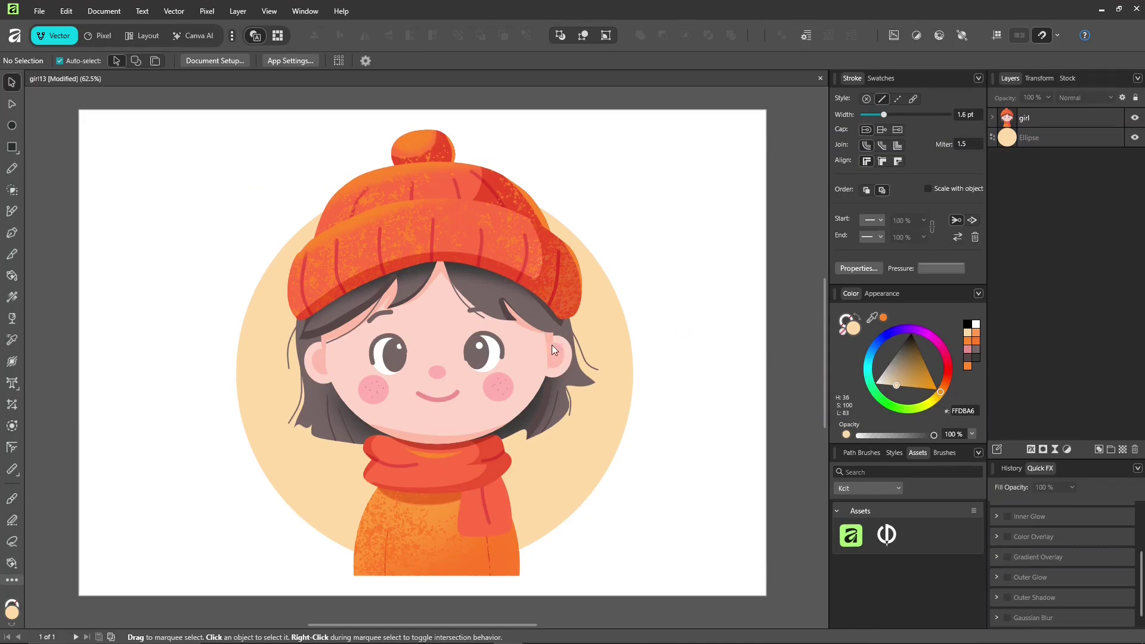
{"action": "left_click", "coordinate": [573, 367]}
- Draw short dusty-pink B27979 highlight strokes 6.2 pt wide with the Pencil over the fringe and both sides of the hair
{"action": "double_click", "coordinate": [571, 388]}
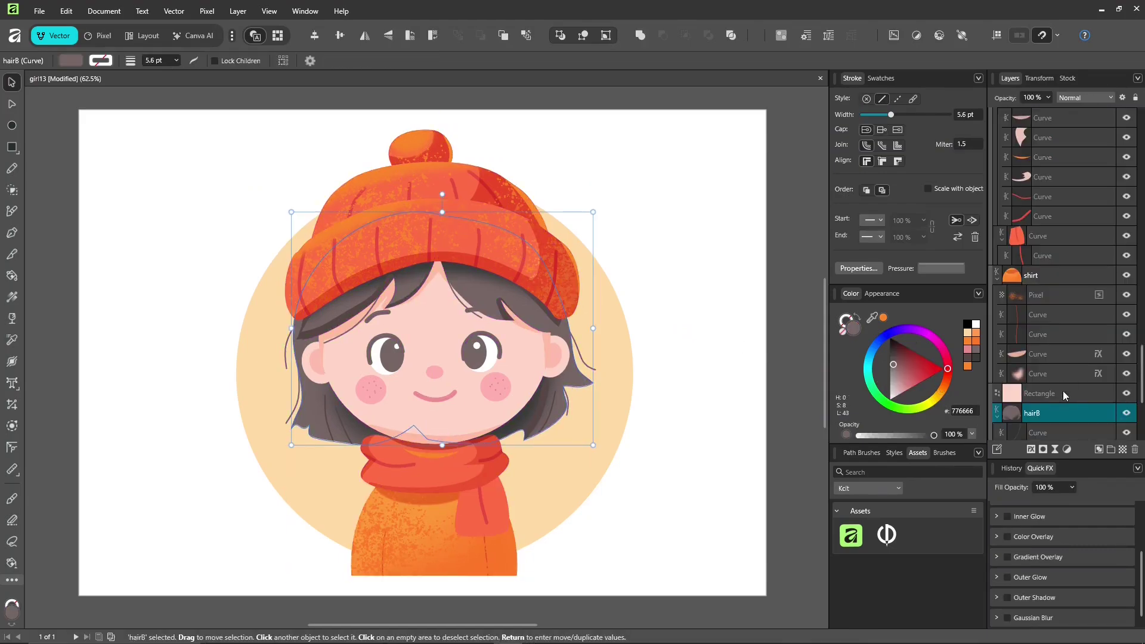
{"action": "scroll", "coordinate": [1061, 381], "scroll_direction": "up", "scroll_amount": 5}
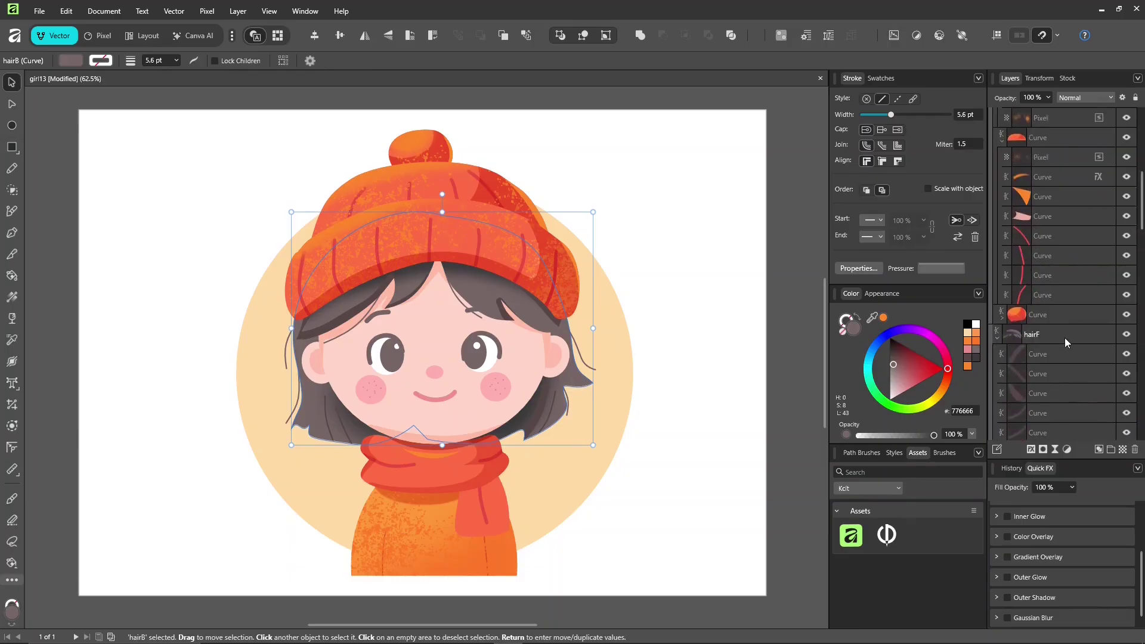
{"action": "left_click", "coordinate": [1063, 340]}
{"action": "key", "text": "n"}
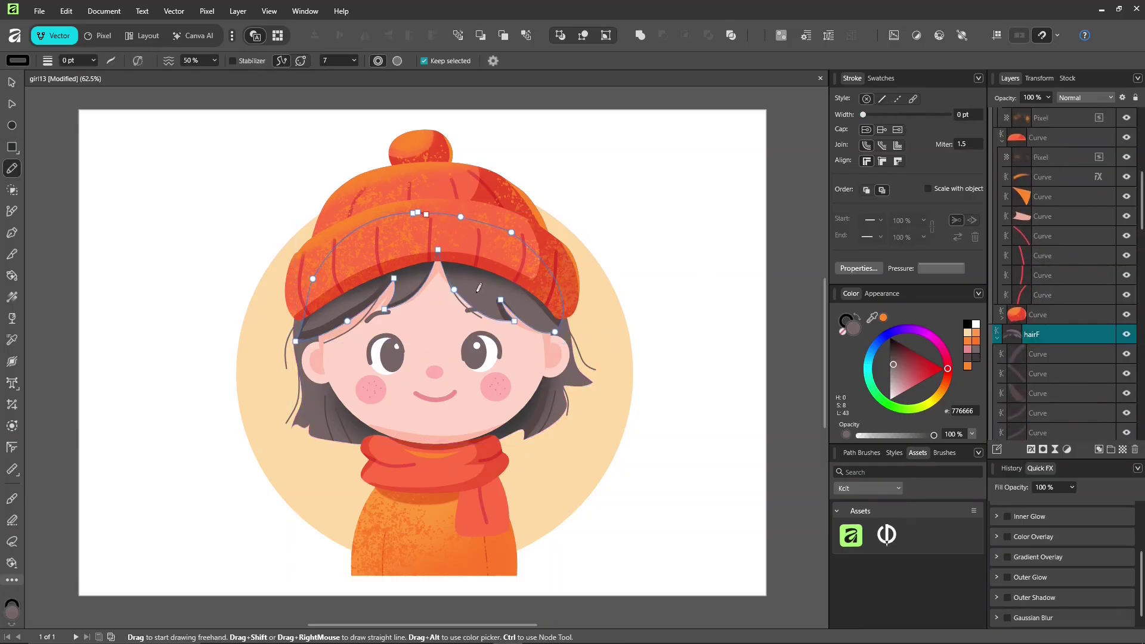
{"action": "left_click_drag", "start_coordinate": [470, 286], "coordinate": [480, 301]}
{"action": "left_click_drag", "start_coordinate": [863, 115], "coordinate": [889, 114]}
{"action": "left_click_drag", "start_coordinate": [904, 371], "coordinate": [901, 374]}
{"action": "left_click_drag", "start_coordinate": [485, 282], "coordinate": [493, 297]}
{"action": "left_click", "coordinate": [512, 303]}
{"action": "left_click_drag", "start_coordinate": [354, 303], "coordinate": [349, 308]}
{"action": "left_click_drag", "start_coordinate": [307, 391], "coordinate": [308, 399]}
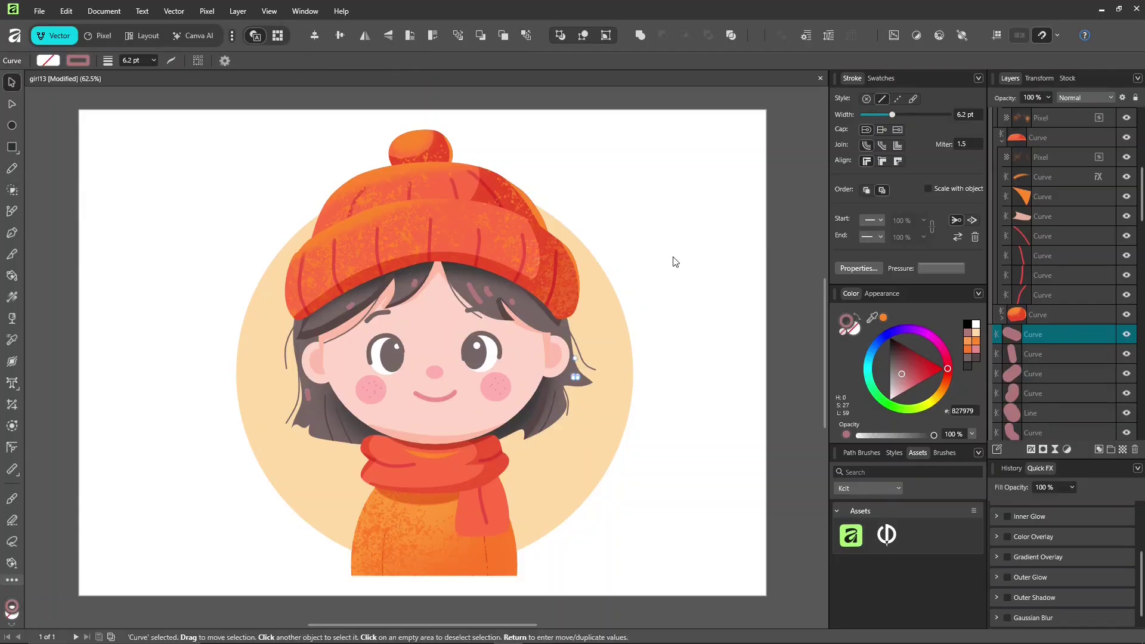